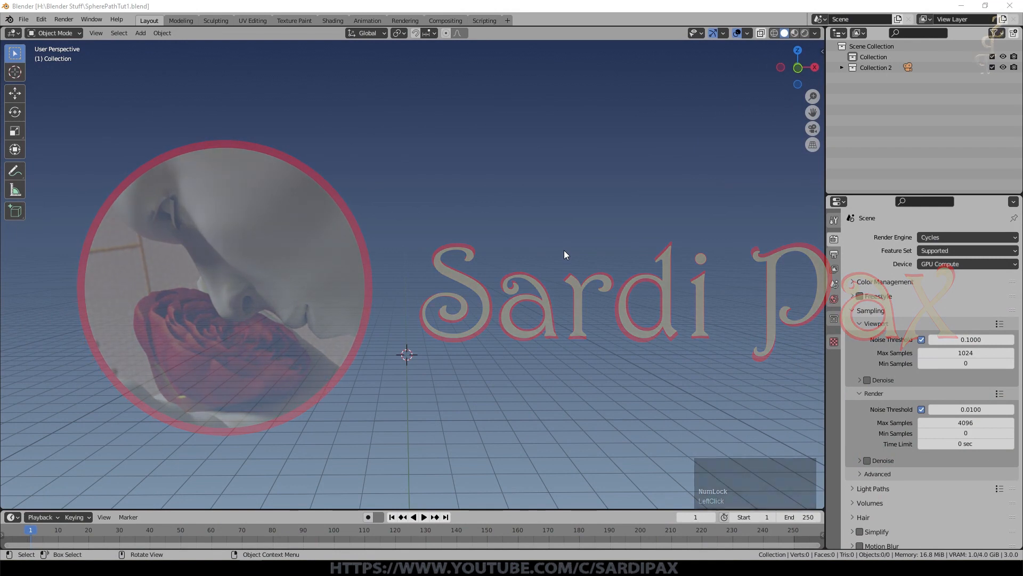
Step: Add an ico sphere mesh to the empty scene
key("shift+a")
mouse_move(450, 321)
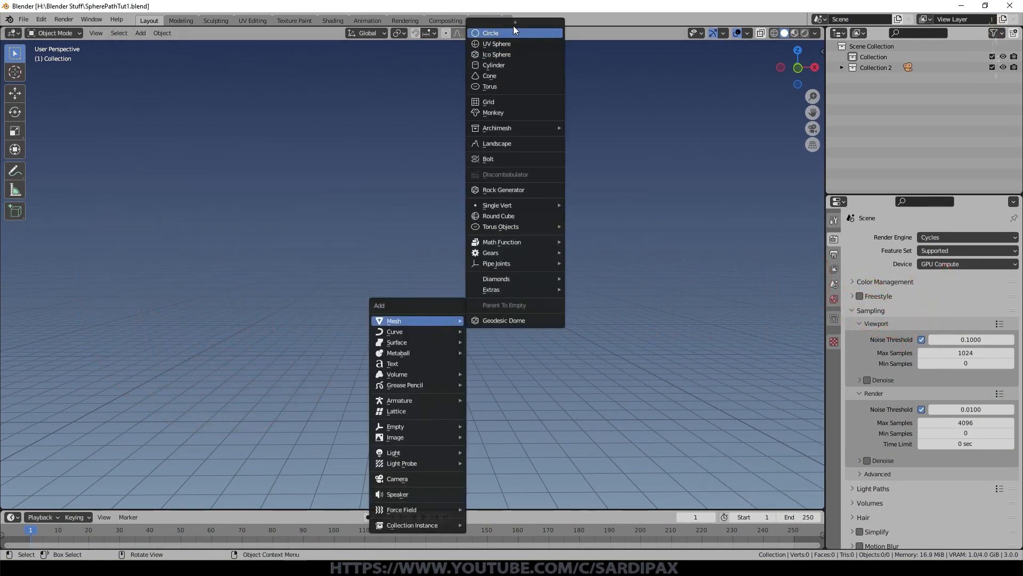
left_click(513, 56)
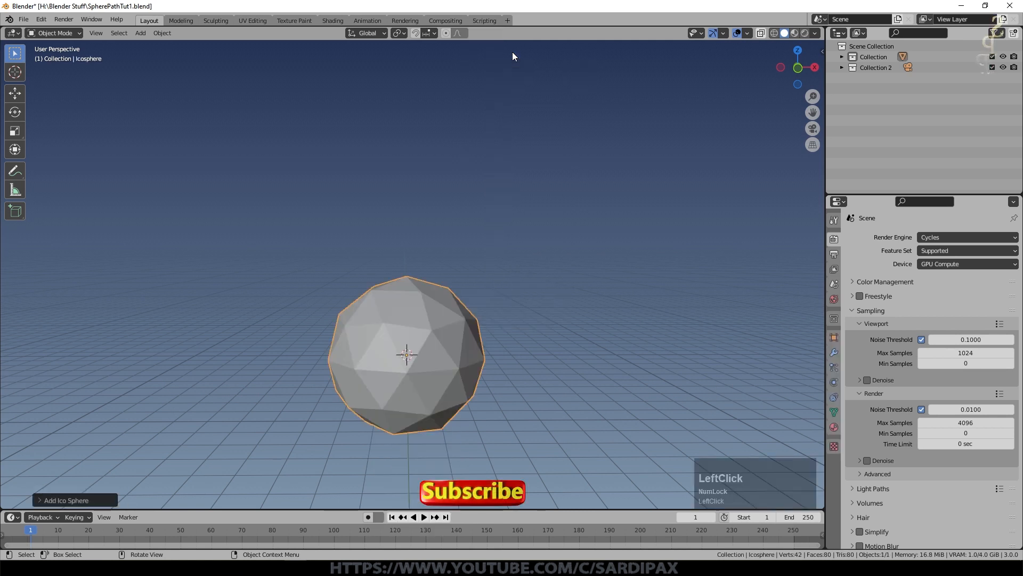
mouse_move(480, 216)
middle_mouse_down()
mouse_move(507, 230)
mouse_move(486, 290)
mouse_move(525, 235)
mouse_move(476, 376)
mouse_move(399, 314)
middle_mouse_up()
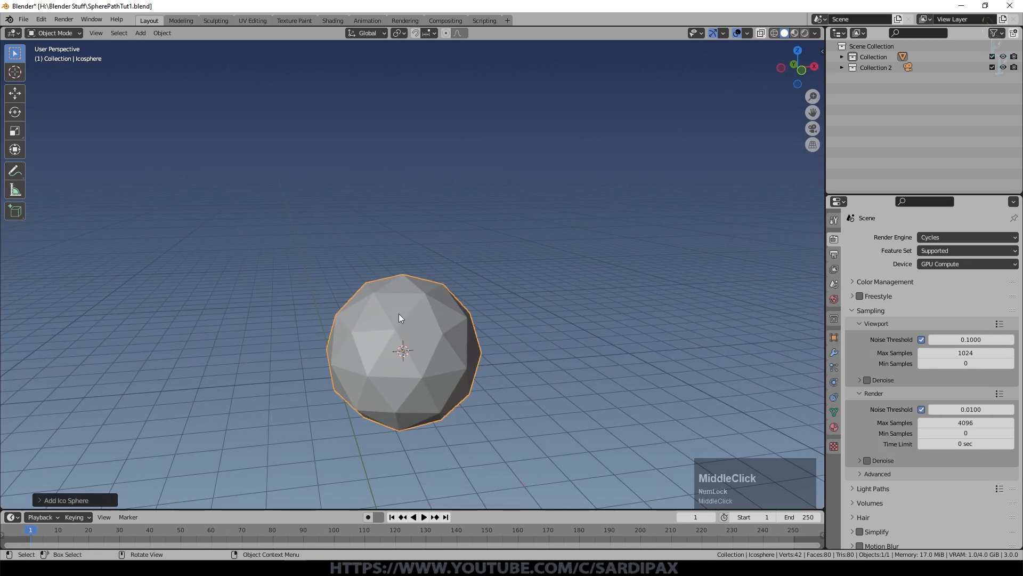
scroll(523, 318, "up", 2)
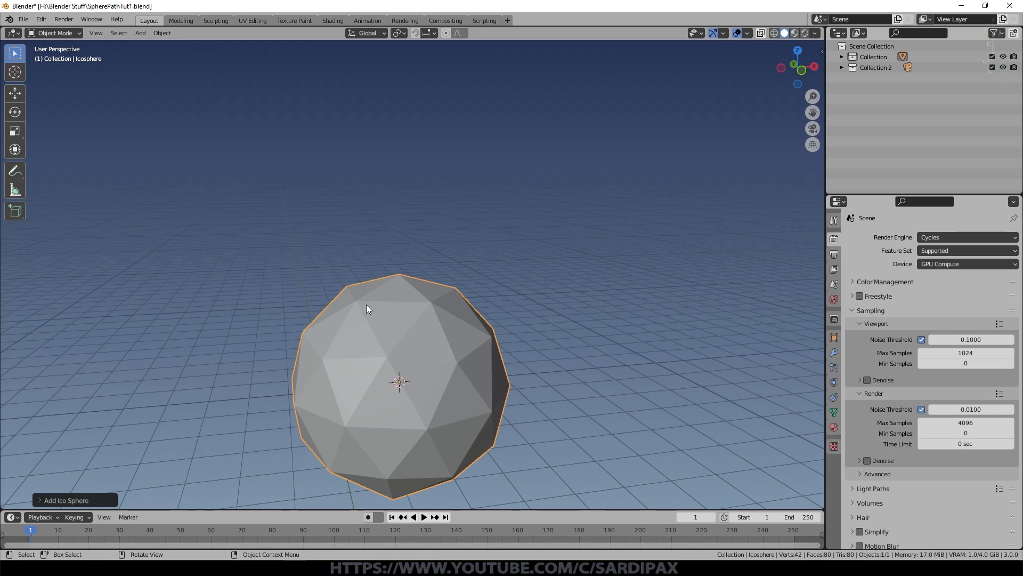
Step: Set the new ico sphere's subdivisions to 7
left_click(43, 500)
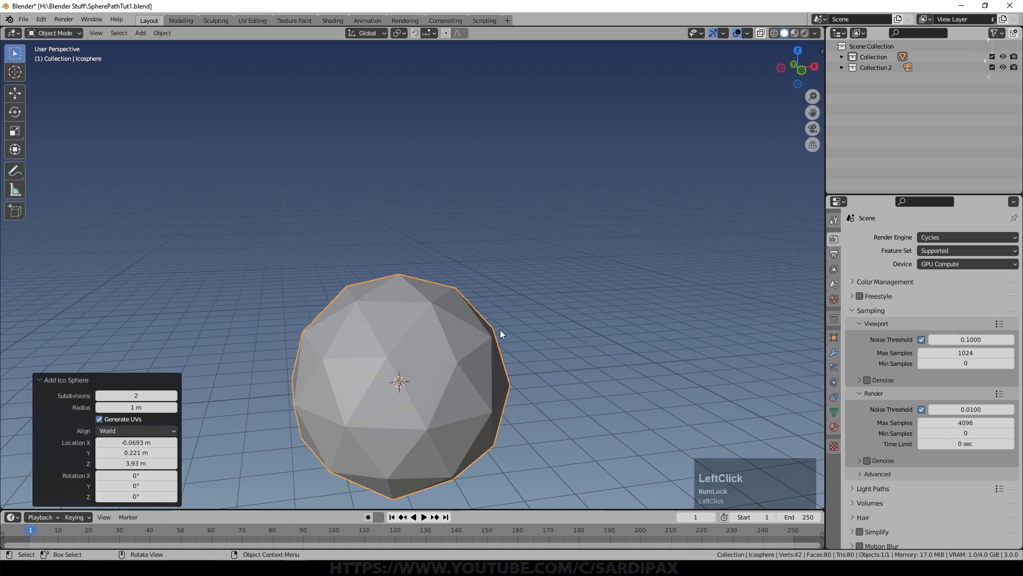
scroll(440, 469, "up", 3)
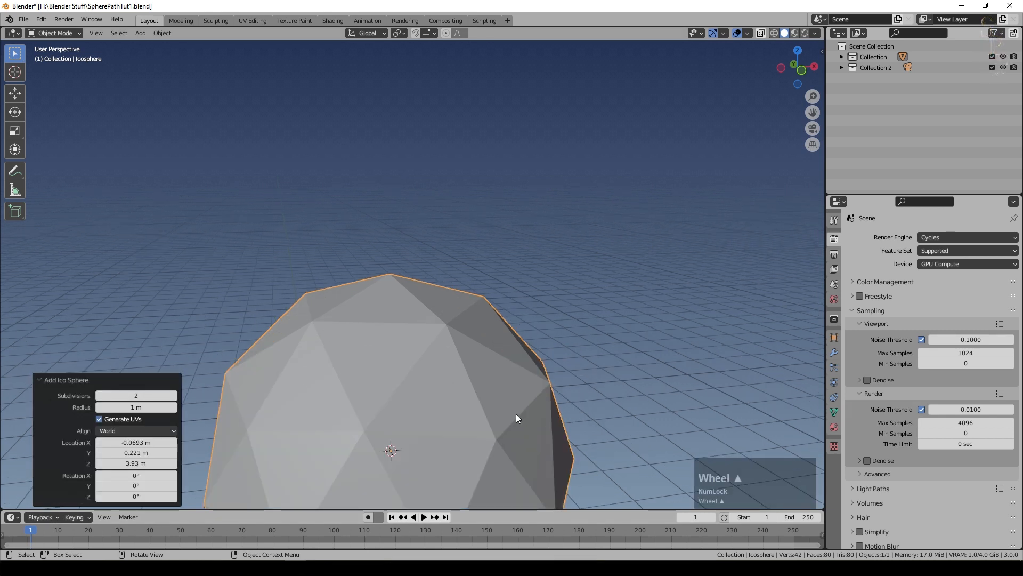
left_click(174, 395)
left_click(174, 396)
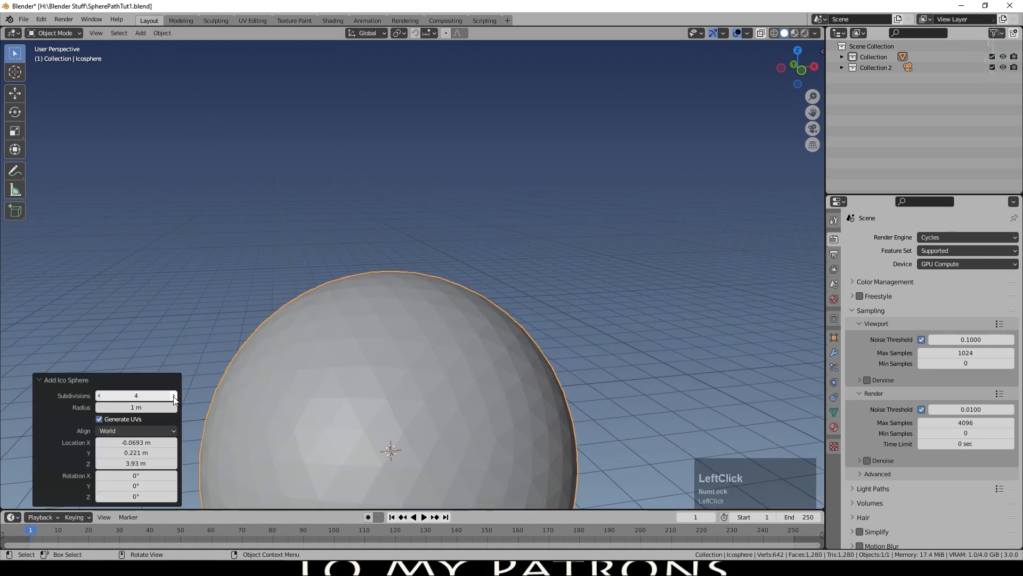
left_click(174, 395)
left_click(173, 395)
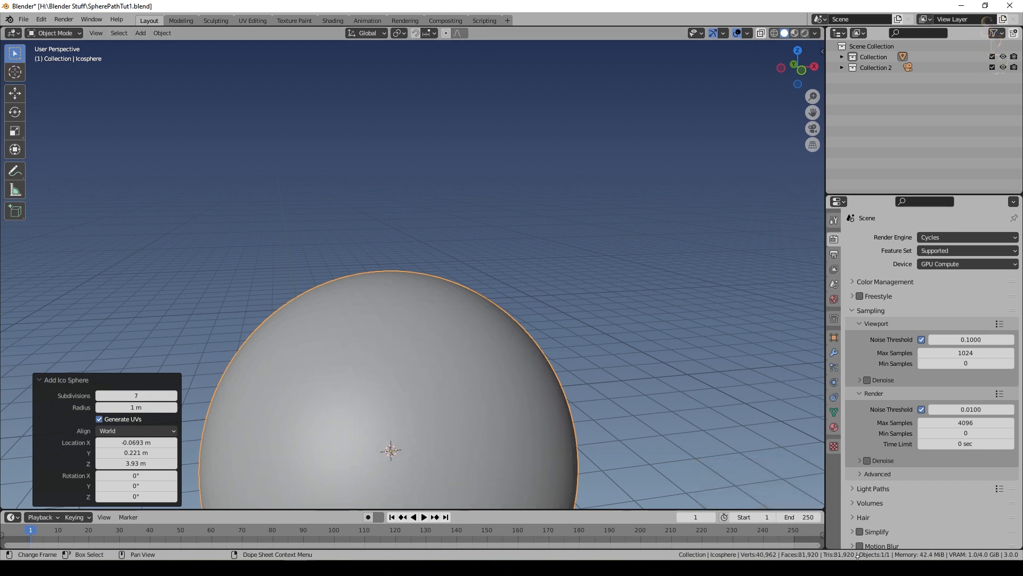
scroll(386, 351, "down", 2)
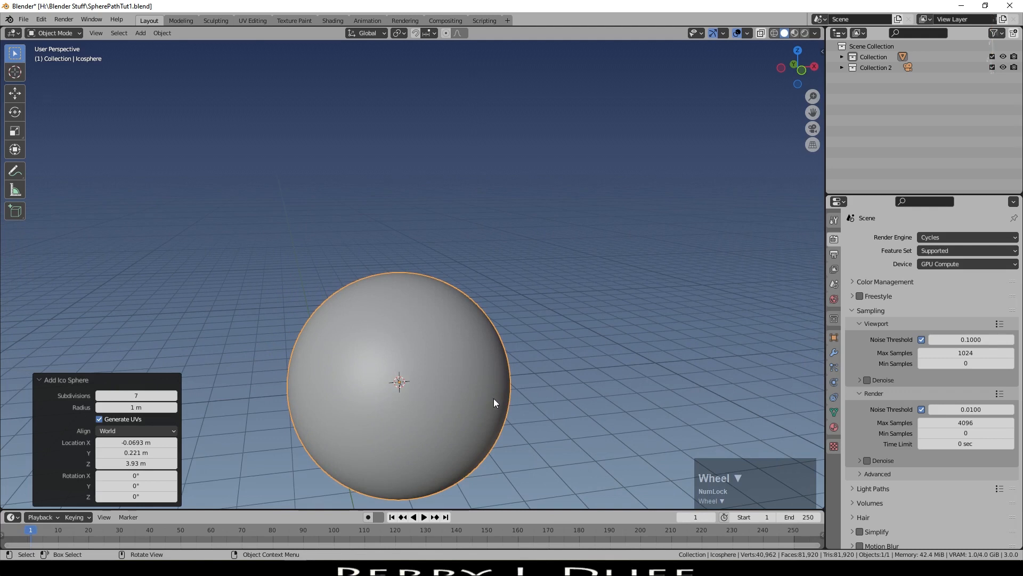
Step: Shade the ico sphere smooth and rename the object Planet
scroll(494, 398, "up", 1)
middle_click_drag(569, 409, 448, 384)
right_click(384, 346)
left_click(379, 346)
left_click(843, 56)
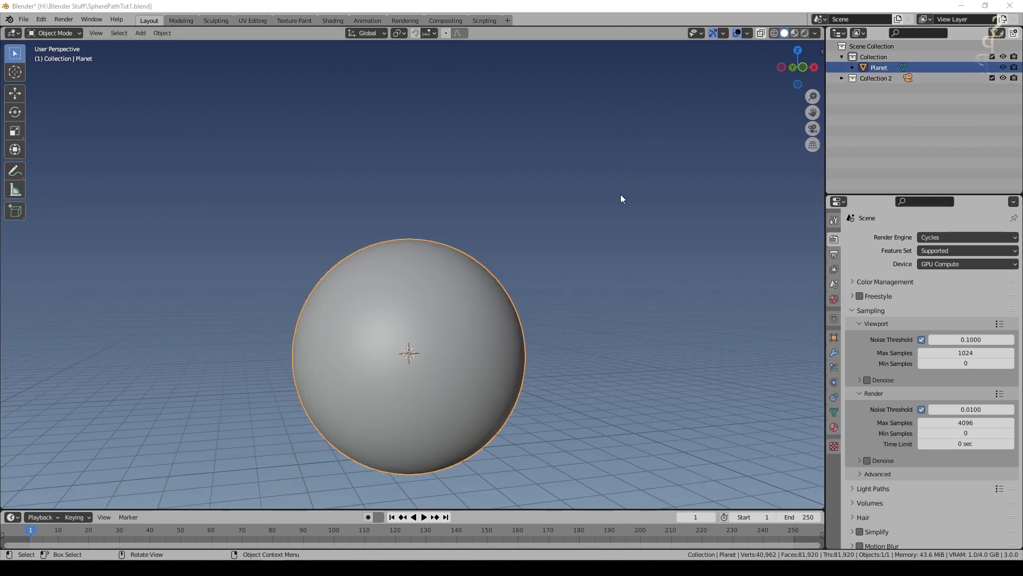
key("KP_Subtract")
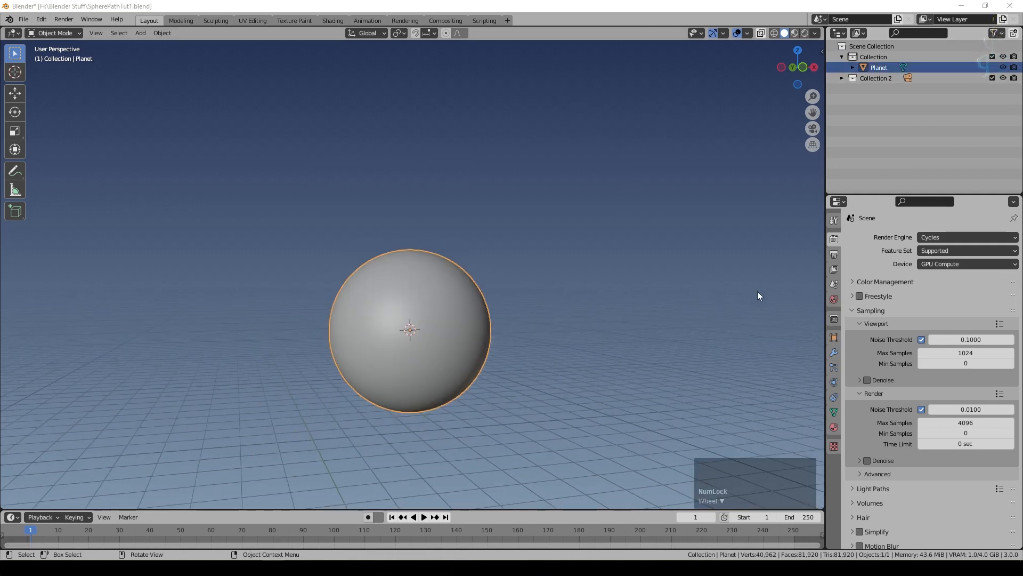
Step: Add a Displace modifier to the planet with a strength of 0.1
left_click(834, 354)
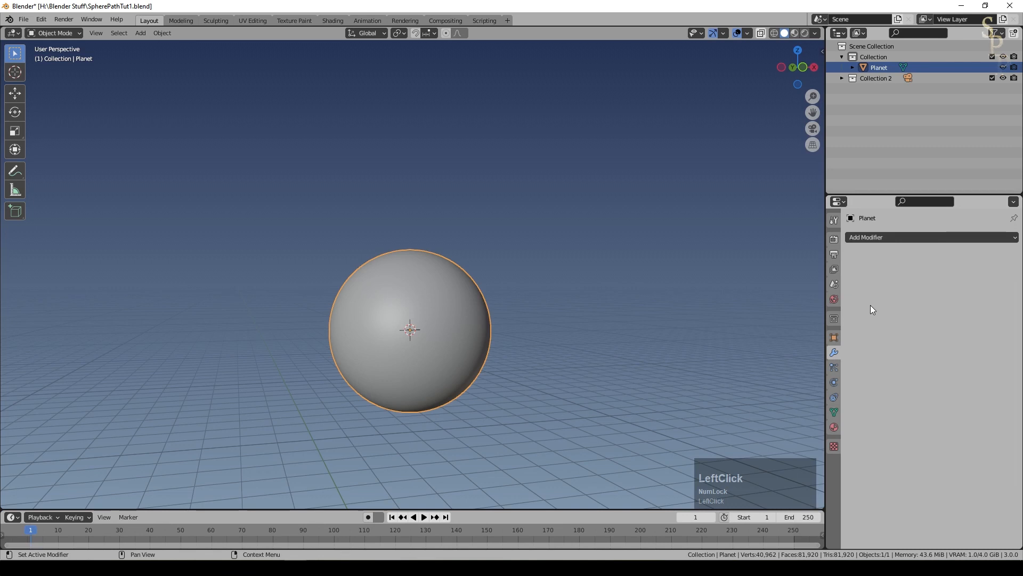
left_click(891, 238)
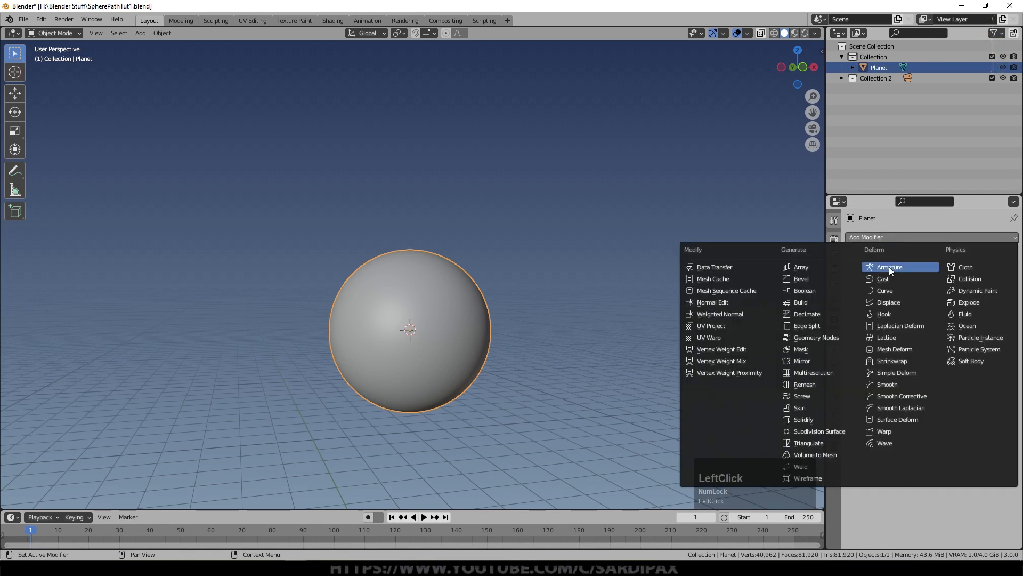
left_click(893, 303)
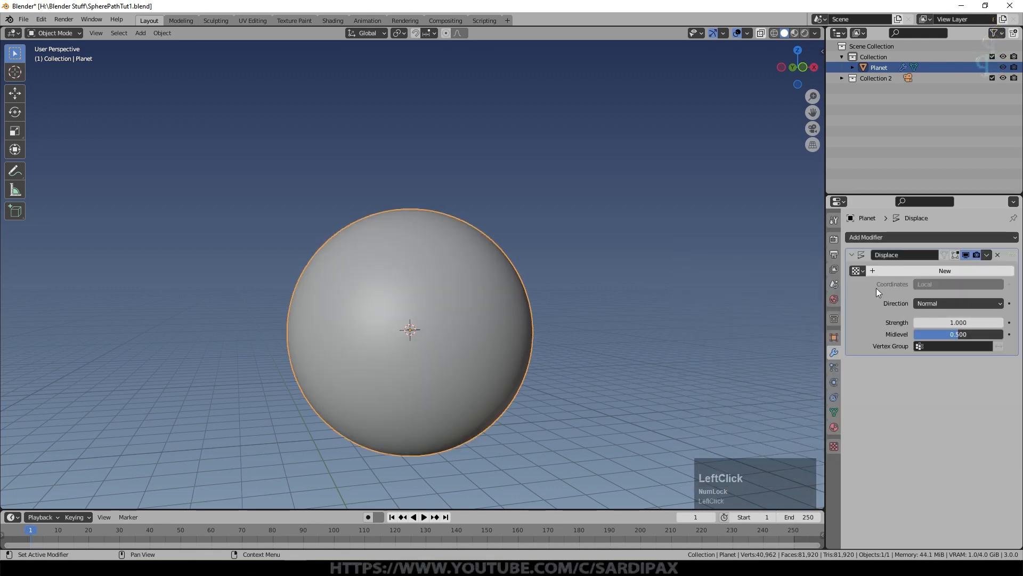
left_click(953, 322)
key("KP_Enter")
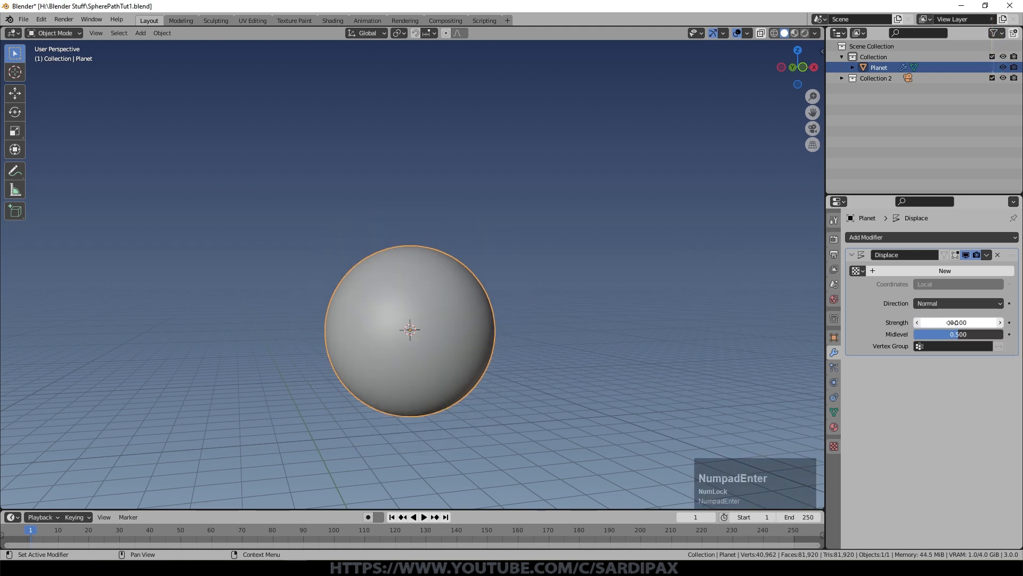
Step: Create a new texture for the Displace modifier and name it GroundTxt1
left_click(894, 274)
left_click(895, 268)
type("GroundTxt1")
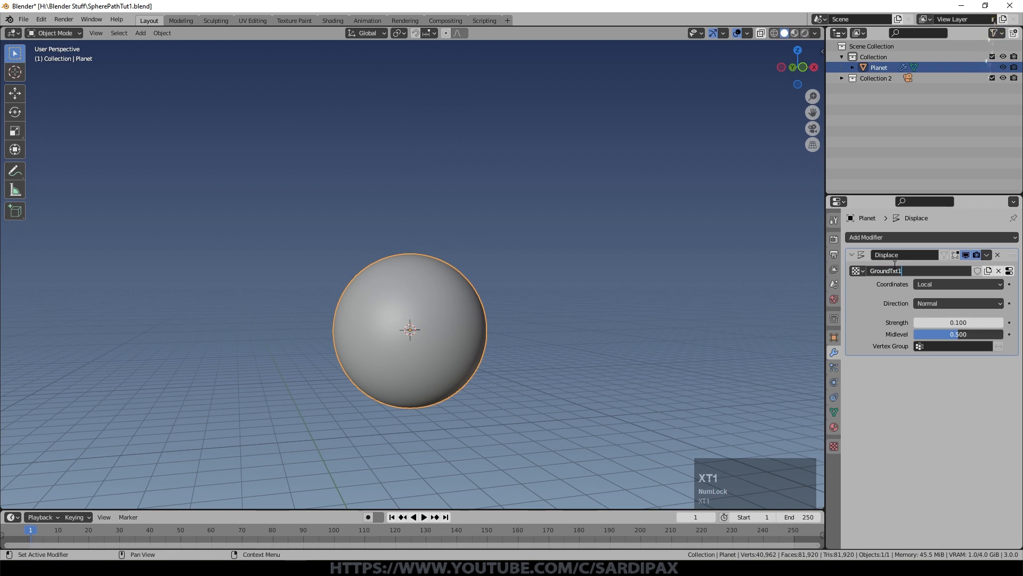
key("Return")
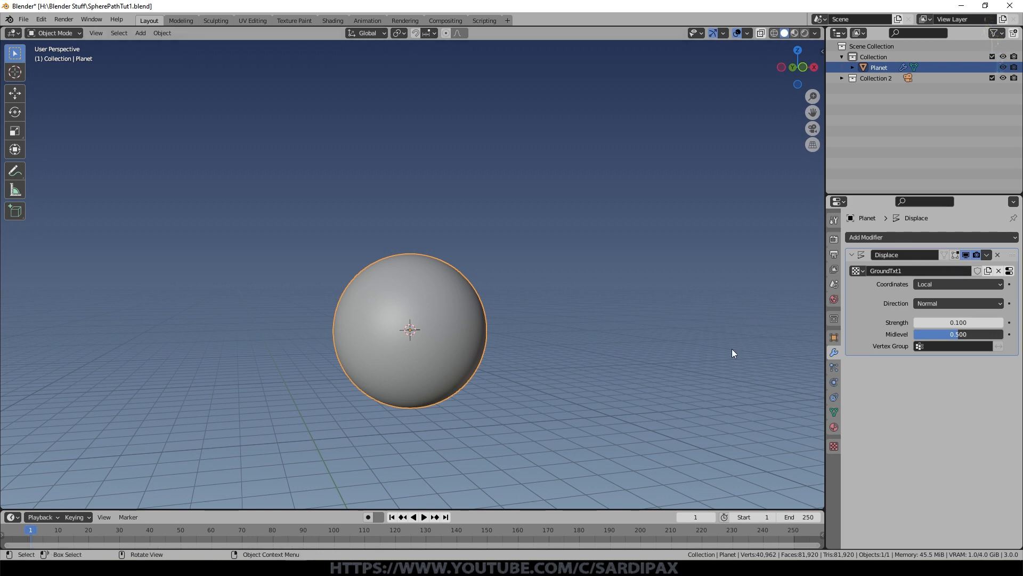
Step: Change the GroundTxt1 texture type to Distorted Noise
left_click(1009, 274)
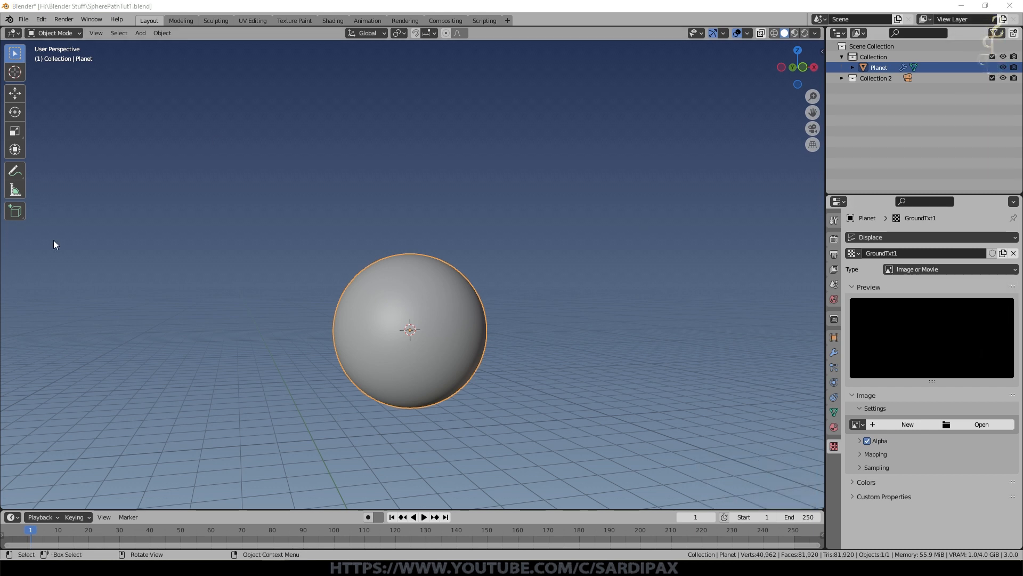
left_click(924, 269)
left_click(925, 316)
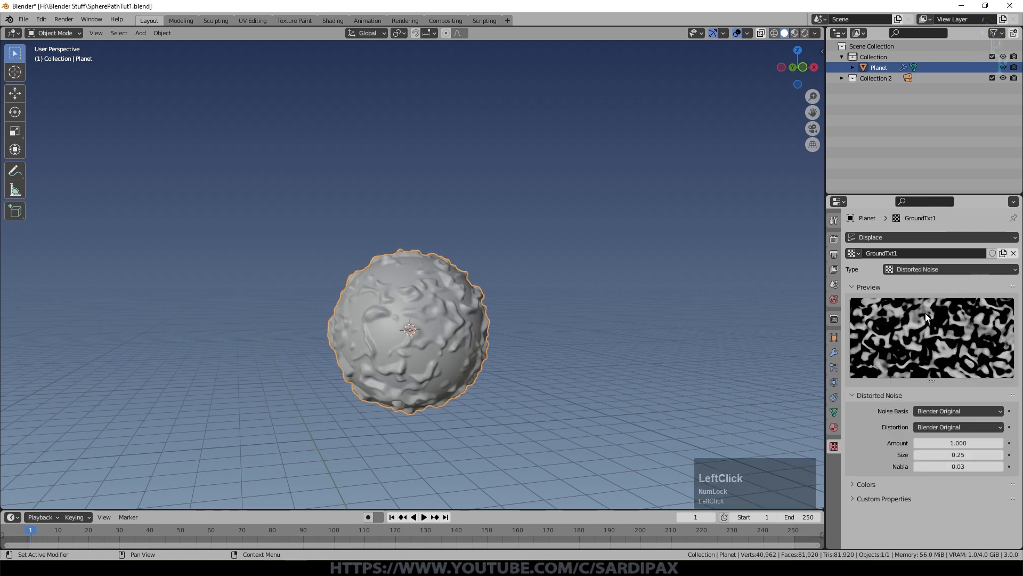
scroll(558, 322, "up", 2)
scroll(558, 322, "up", 2)
mouse_move(593, 298)
middle_mouse_down()
mouse_move(591, 363)
mouse_move(612, 299)
middle_mouse_up()
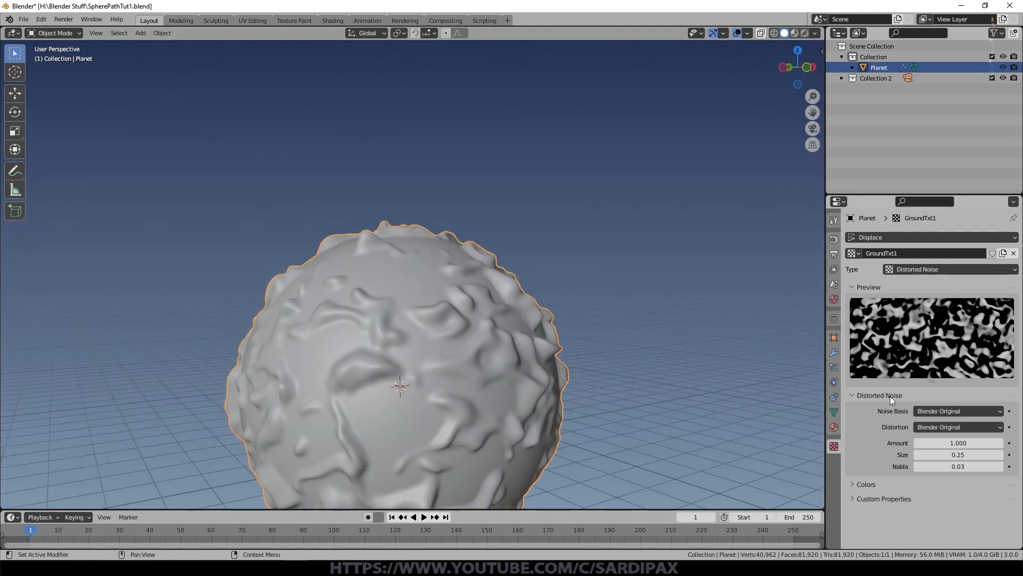
Step: Set the texture's noise distortion to Improved Perlin and its size to 0.20
left_click(933, 428)
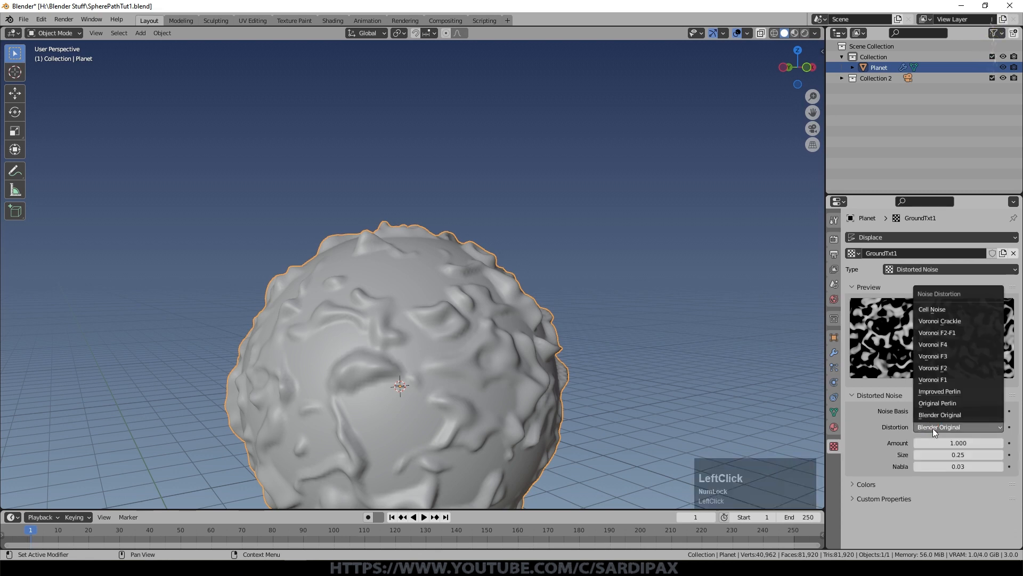
left_click(954, 396)
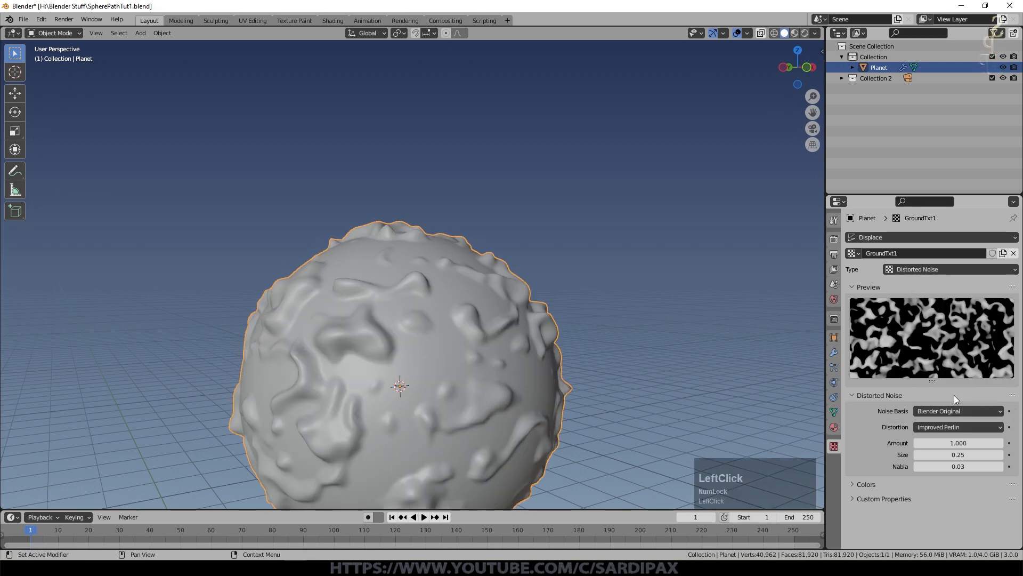
left_click(917, 456)
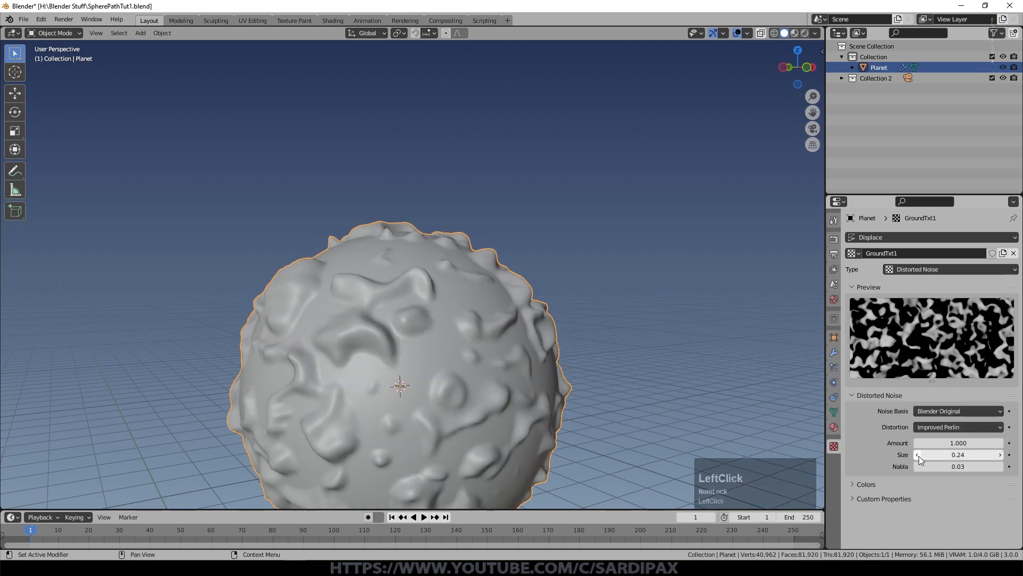
left_click(917, 456)
left_click(917, 456)
left_click(917, 455)
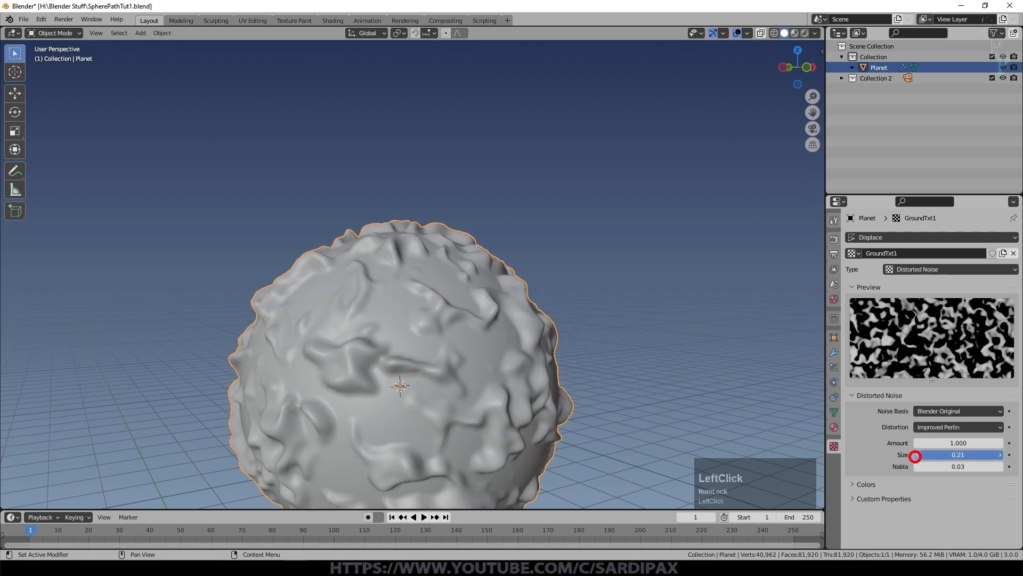
left_click(917, 455)
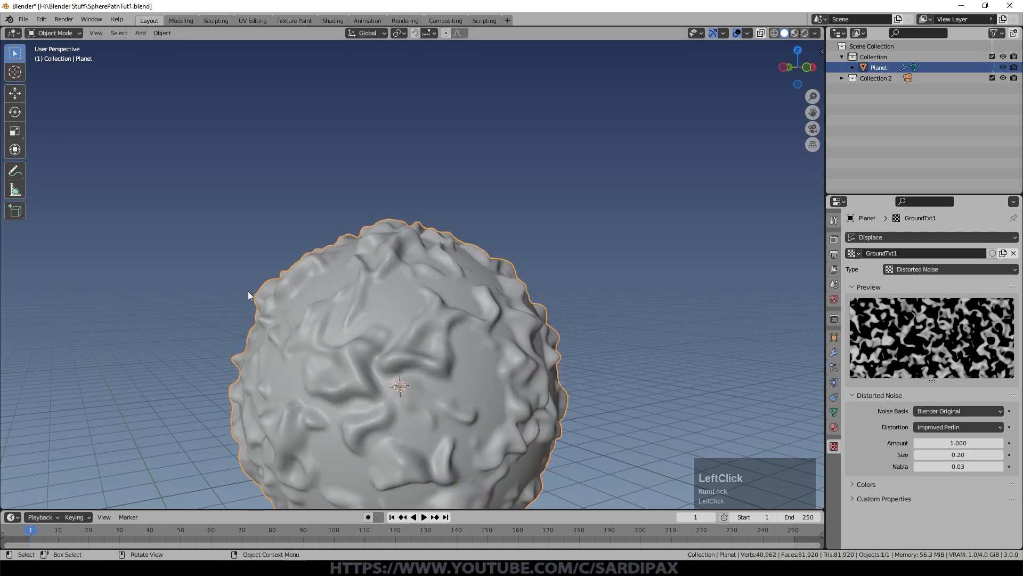
left_click(1000, 455)
left_click(916, 456)
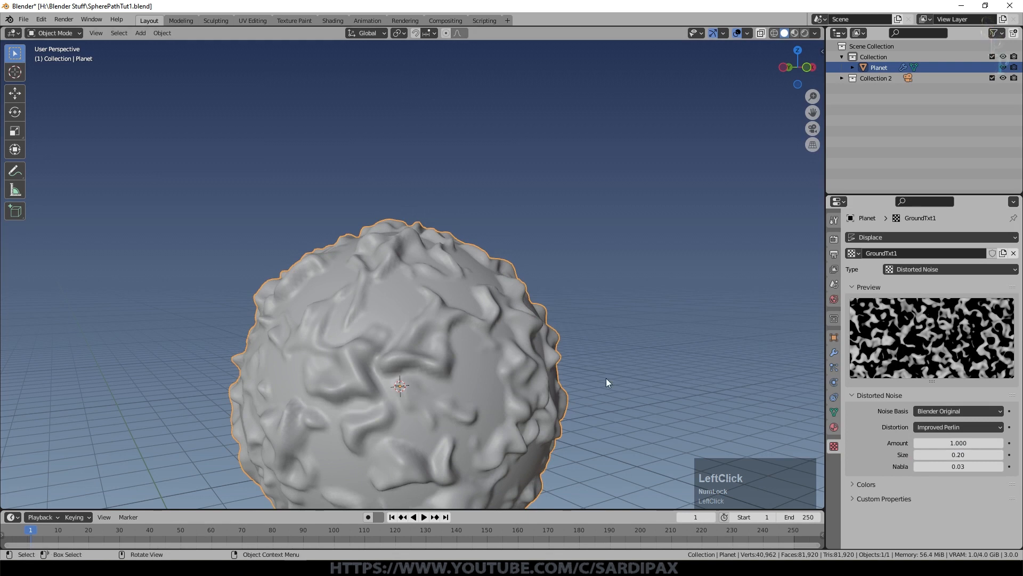
Step: Add a Subdivision Surface modifier to the planet and place it above the Displace modifier
scroll(430, 254, "up", 1)
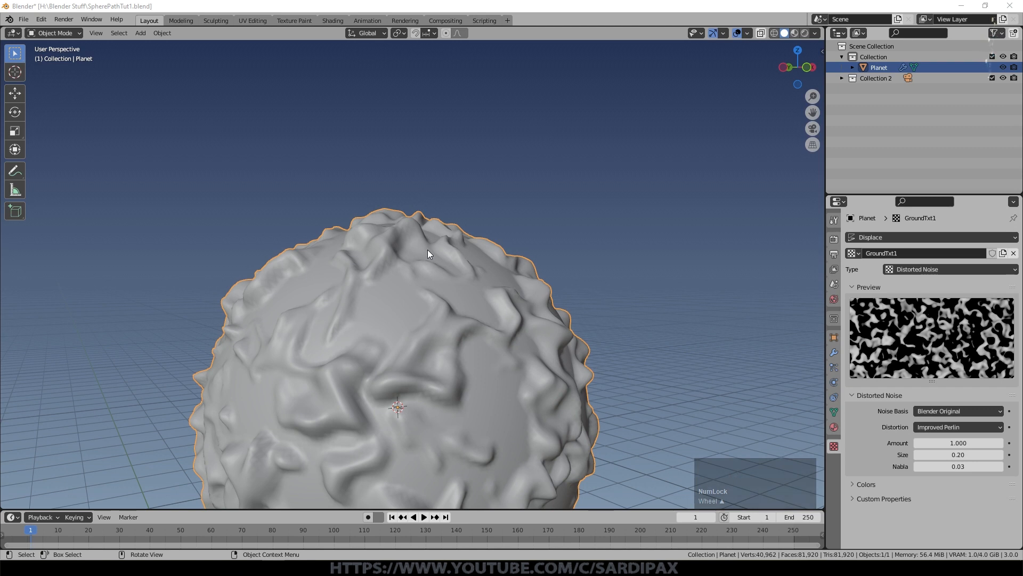
middle_click_drag(546, 285, 90, 355)
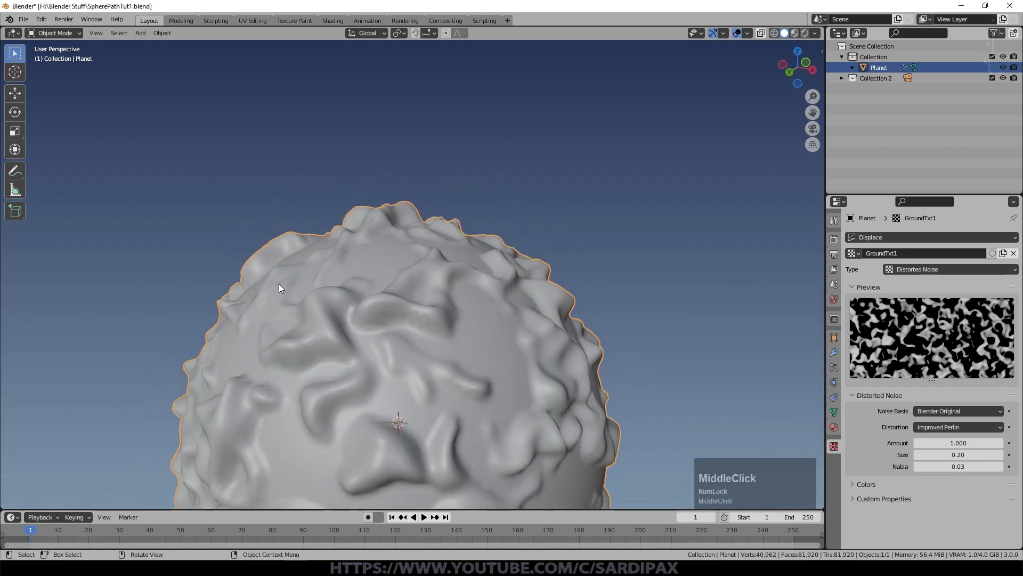
scroll(463, 281, "up", 5)
mouse_move(552, 311)
middle_mouse_down()
mouse_move(551, 274)
mouse_move(553, 300)
middle_mouse_up()
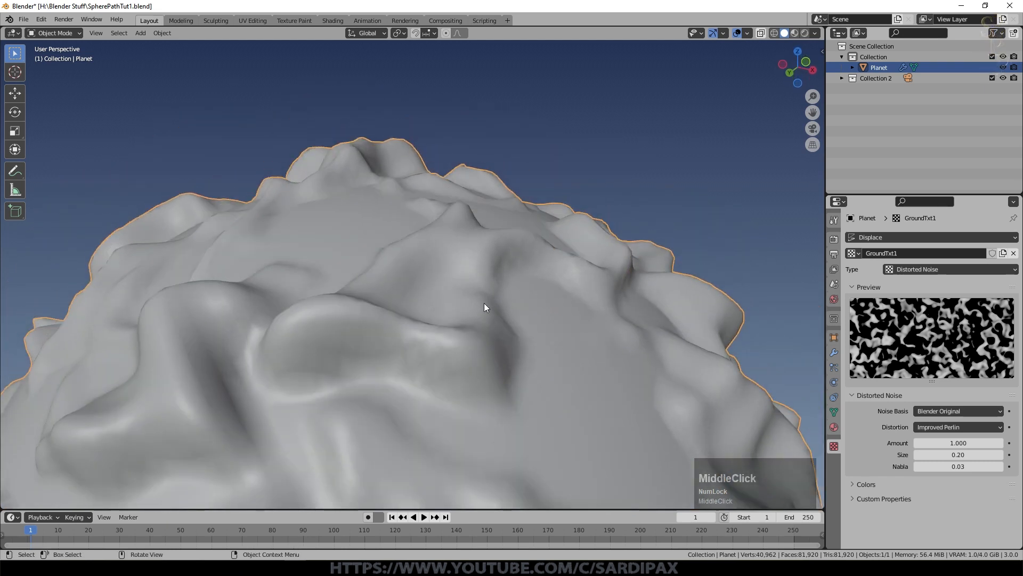
left_click(834, 351)
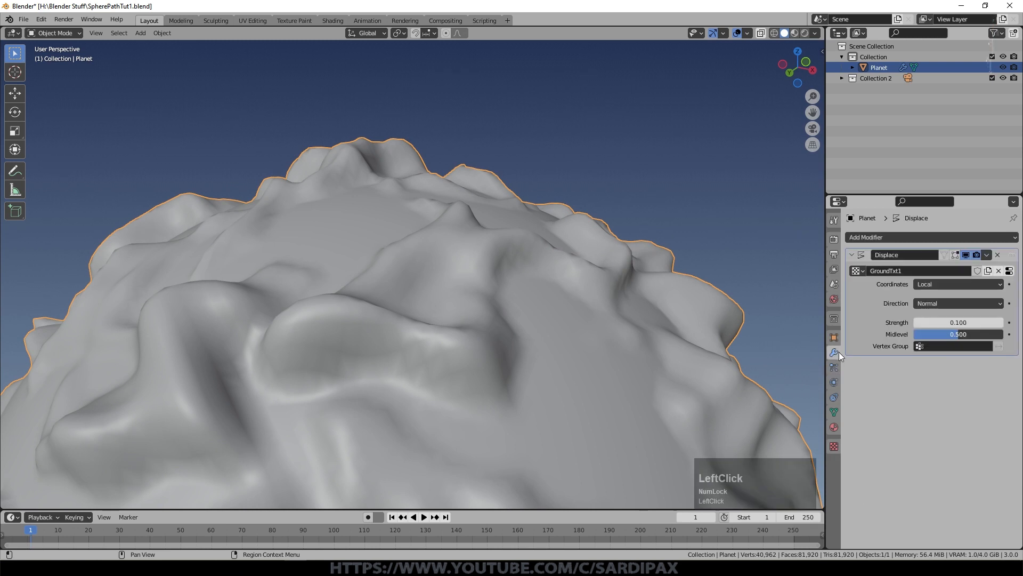
left_click(949, 231)
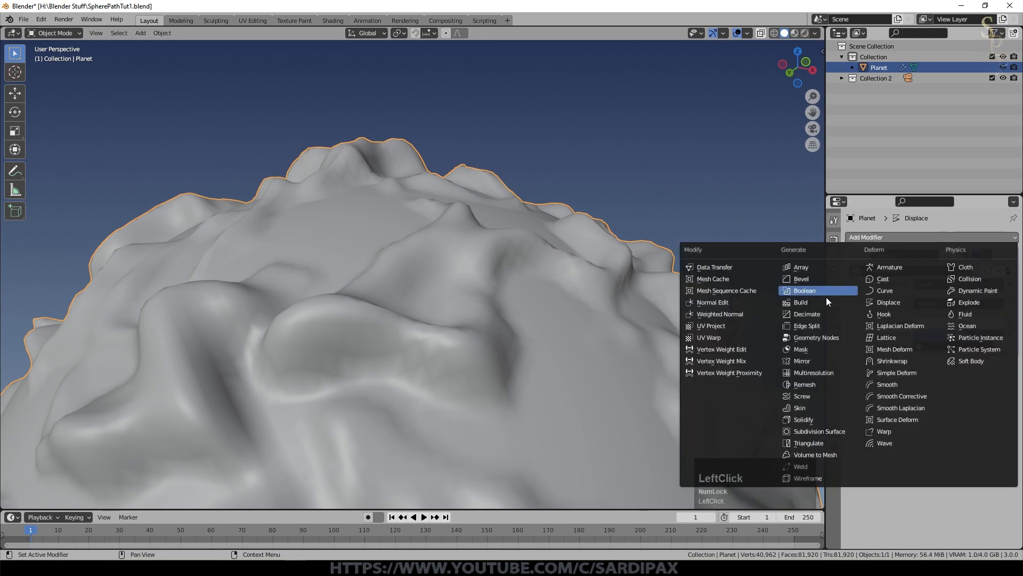
left_click(825, 430)
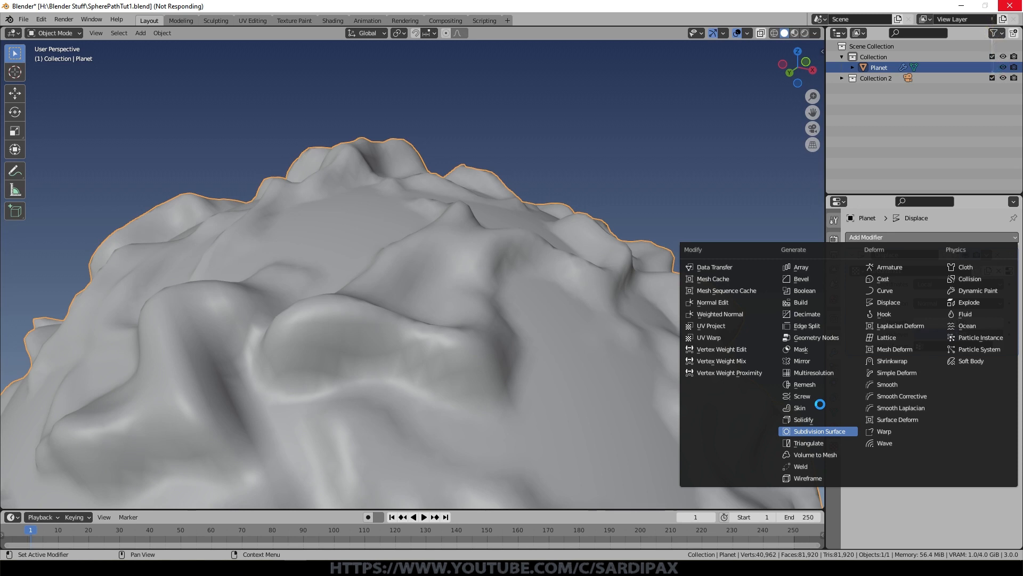
mouse_move(676, 407)
middle_mouse_down()
mouse_move(676, 421)
mouse_move(679, 403)
middle_mouse_up()
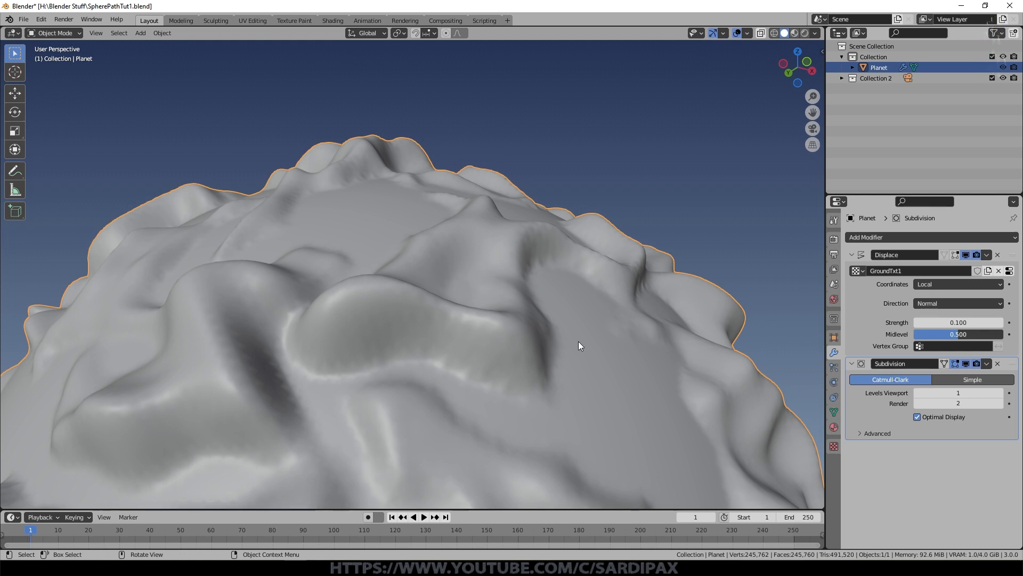
left_click_drag(1012, 363, 993, 260)
middle_click_drag(564, 281, 401, 303)
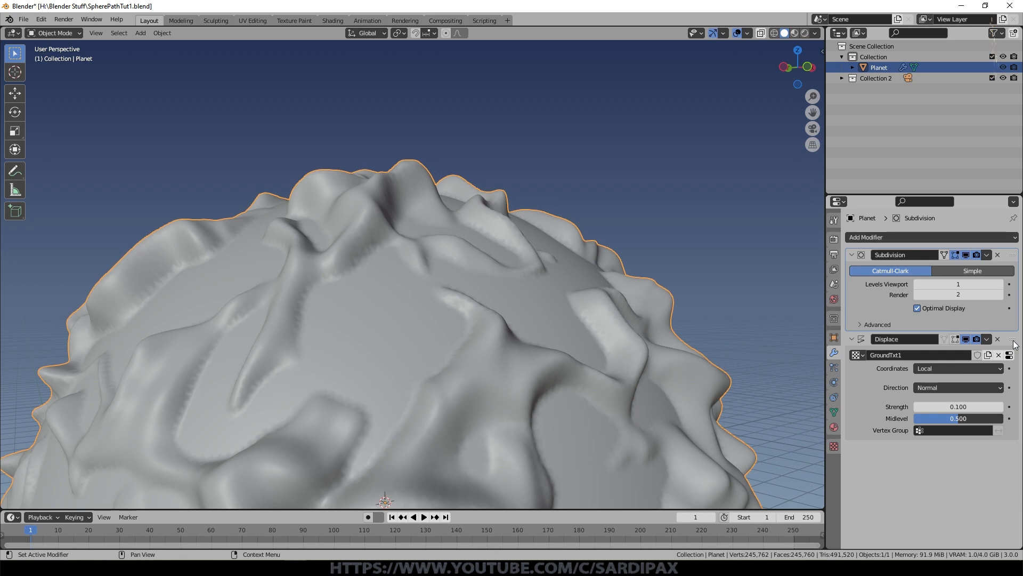
Step: Duplicate the planet's Displace modifier
left_click(987, 339)
left_click(946, 383)
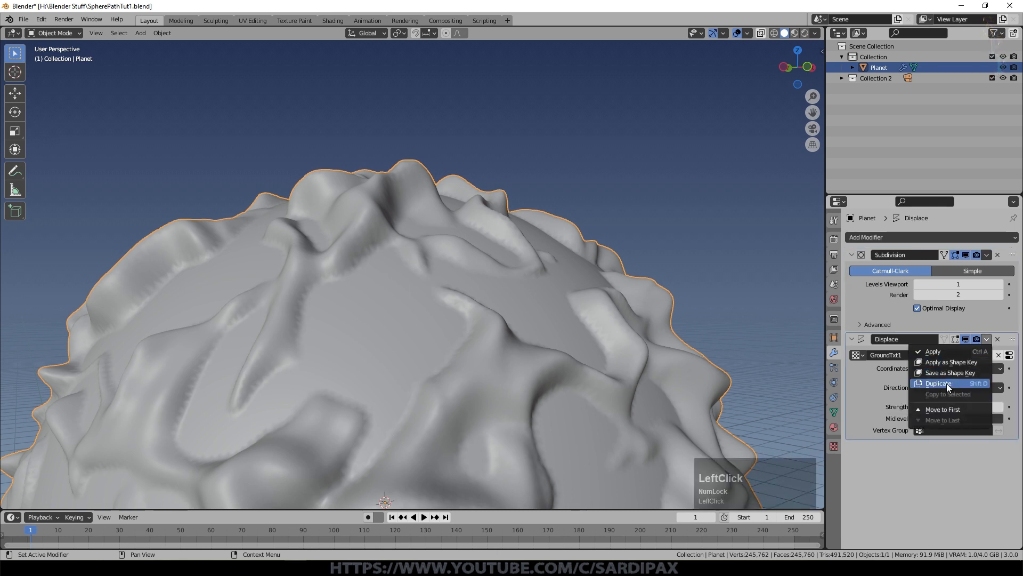
Step: Make the duplicated Displace.001 modifier's texture a separate copy and rename it GroundTxt2
left_click(852, 339)
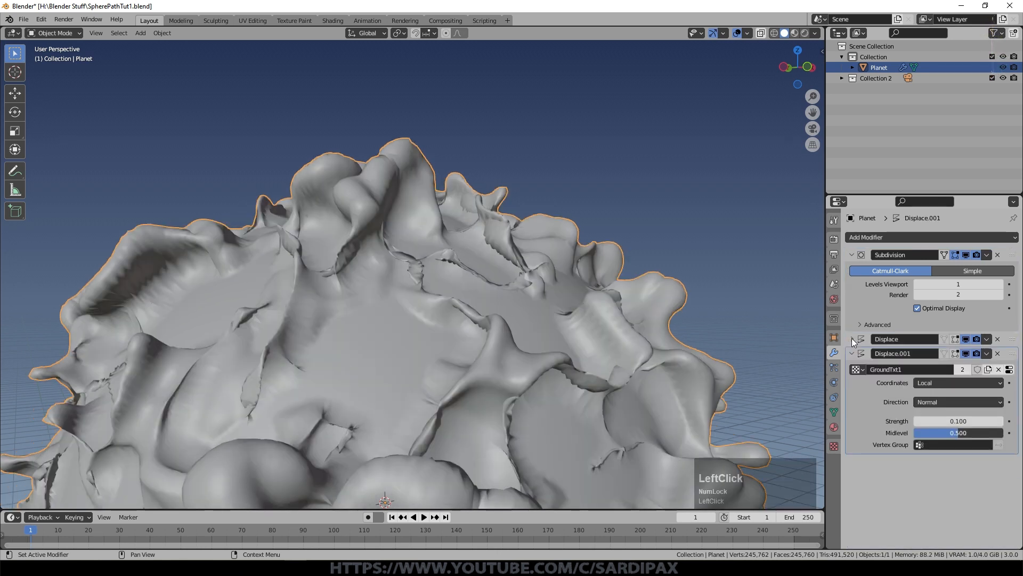
left_click(964, 373)
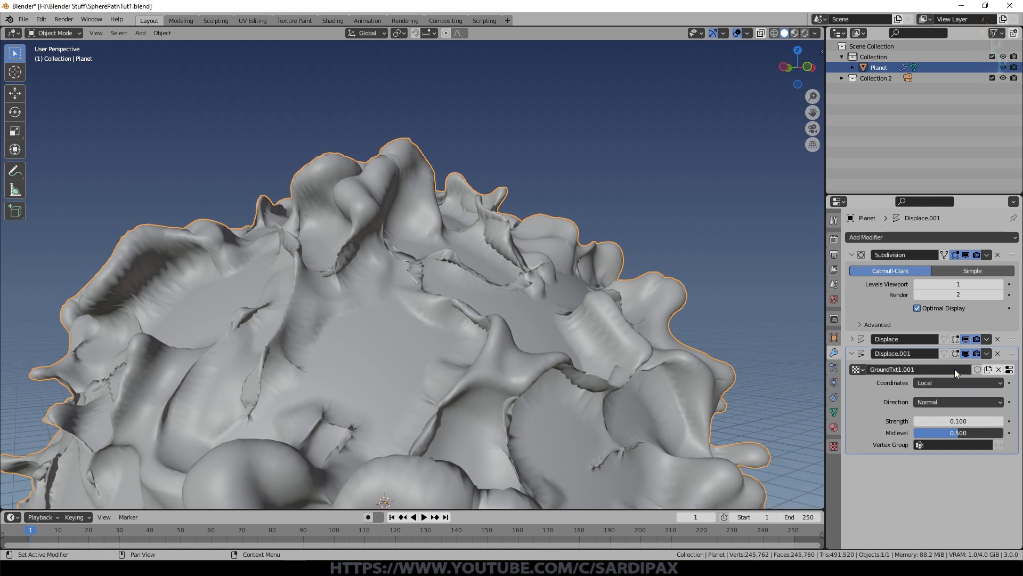
left_click(948, 369)
key("BackSpace")
key("BackSpace")
key("BackSpace")
type("2")
key("Return")
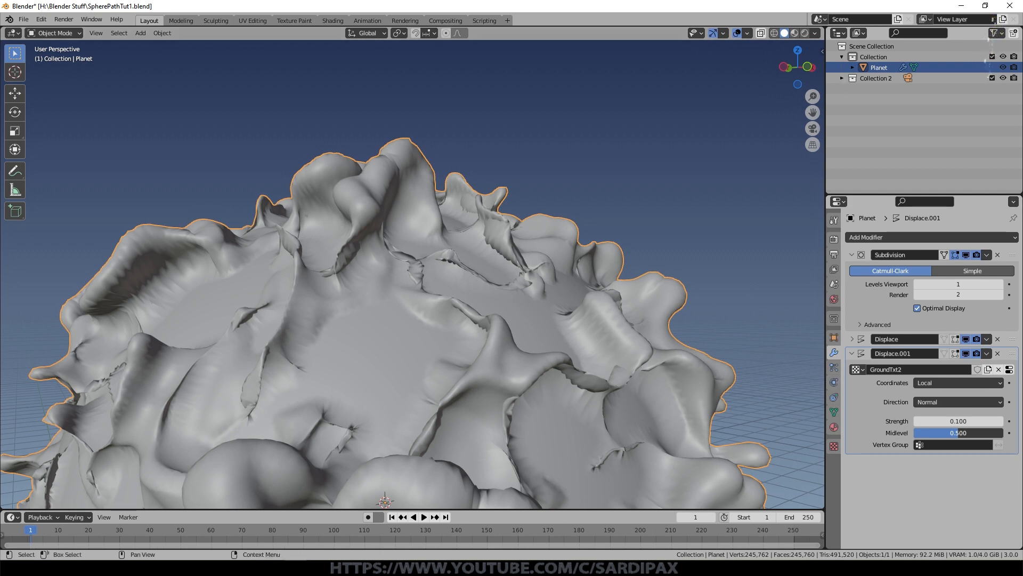
Step: Set the Displace.001 modifier's strength to 0.003
left_click(952, 420)
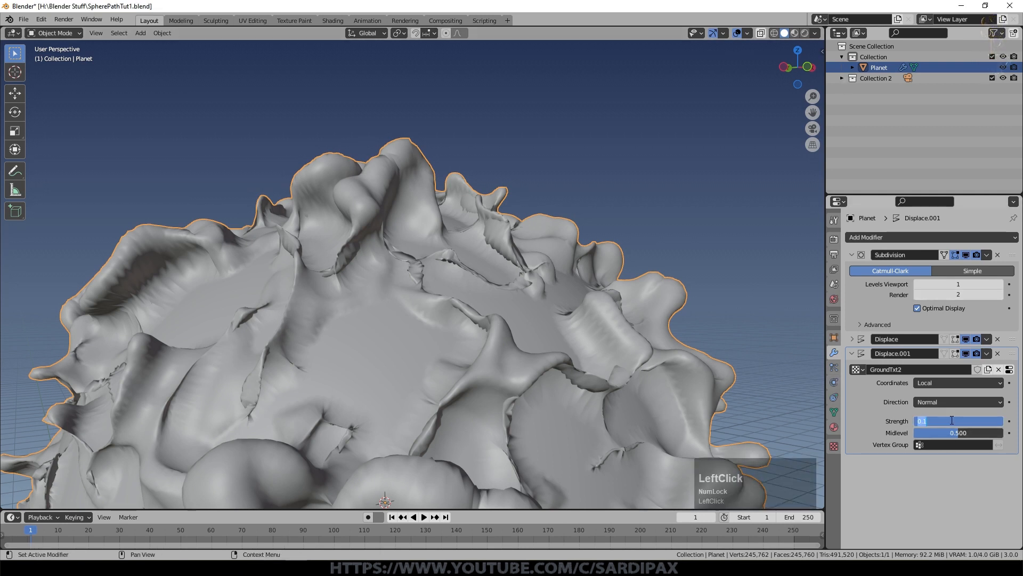
type(".003")
key("KP_Enter")
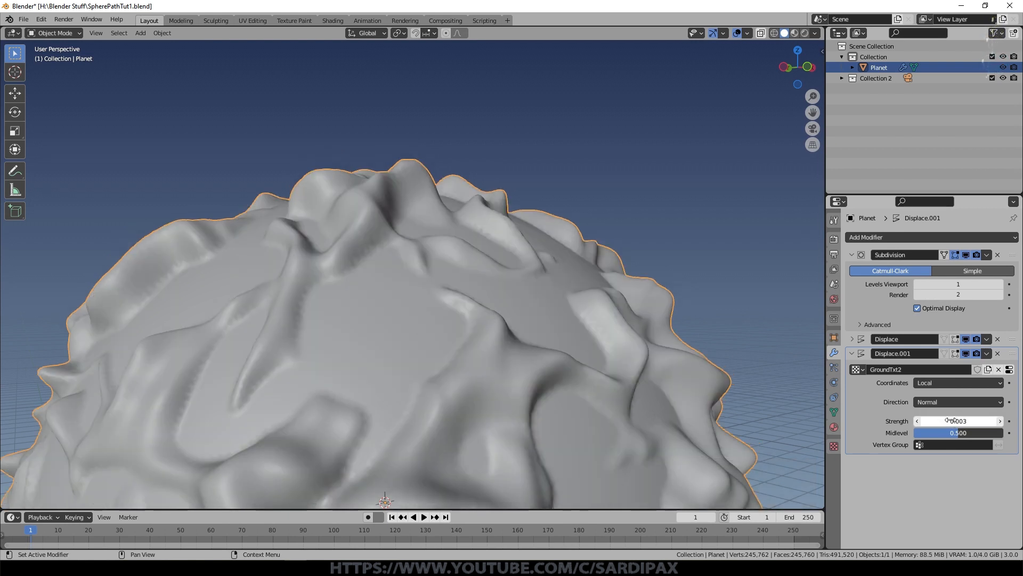
Step: Set the GroundTxt2 texture's noise basis to Improved Perlin and its distortion to Voronoi F1
left_click(1009, 368)
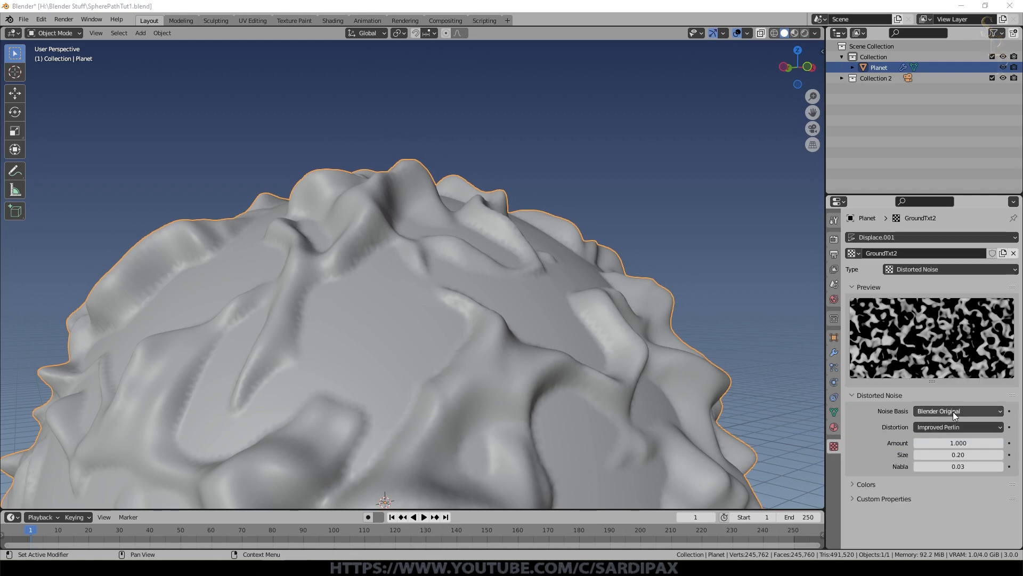
left_click(953, 411)
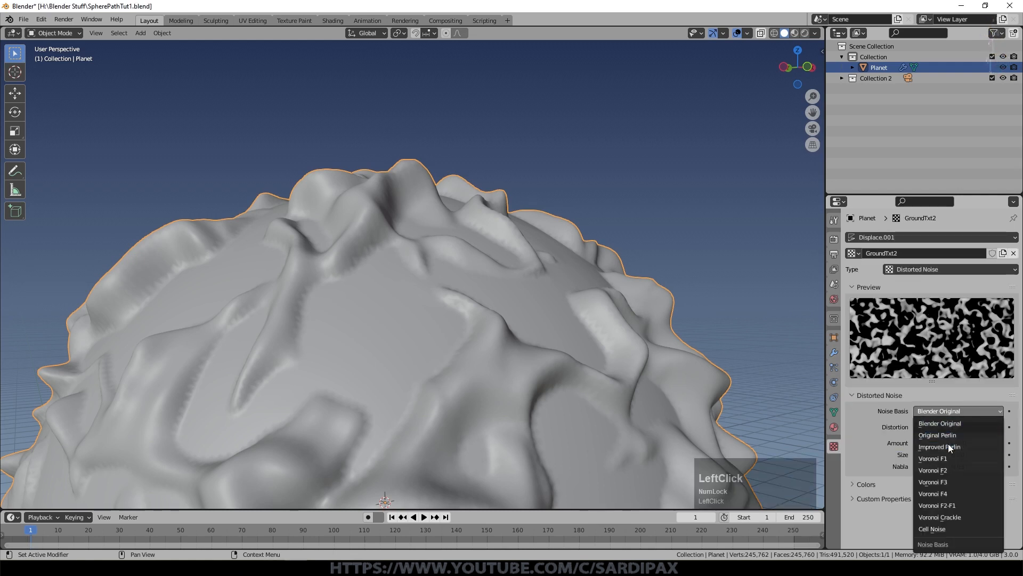
left_click(948, 445)
left_click(949, 426)
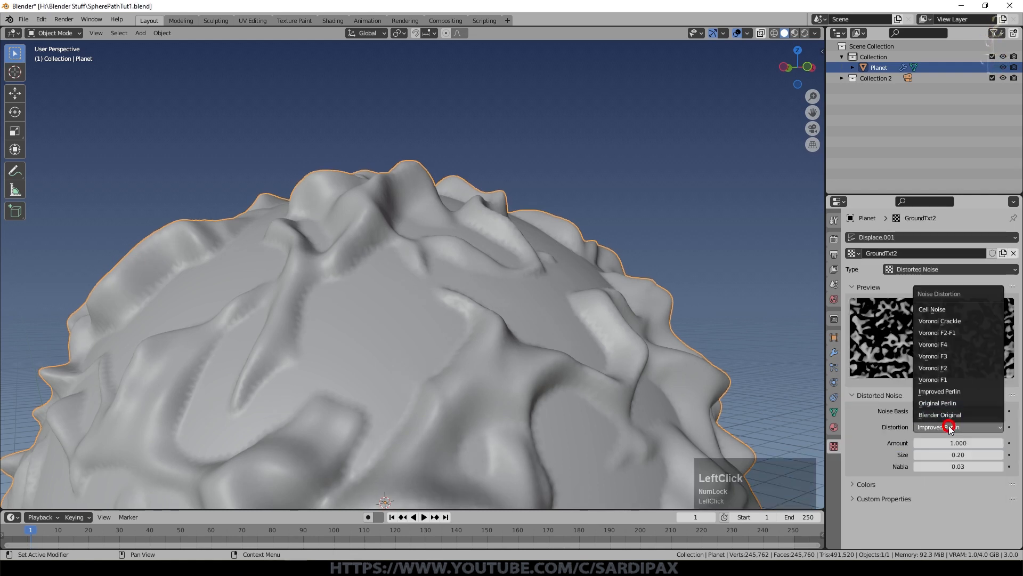
left_click(937, 380)
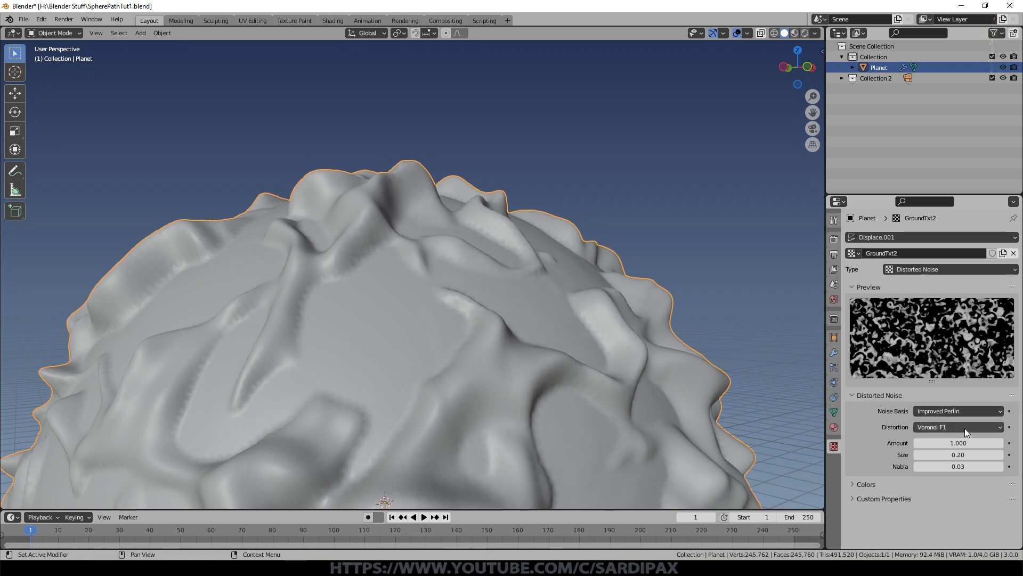
Step: Reduce the GroundTxt2 texture's size to a tiny value, displayed as 0.00, for a fine-grained surface
left_click(951, 455)
type(".0")
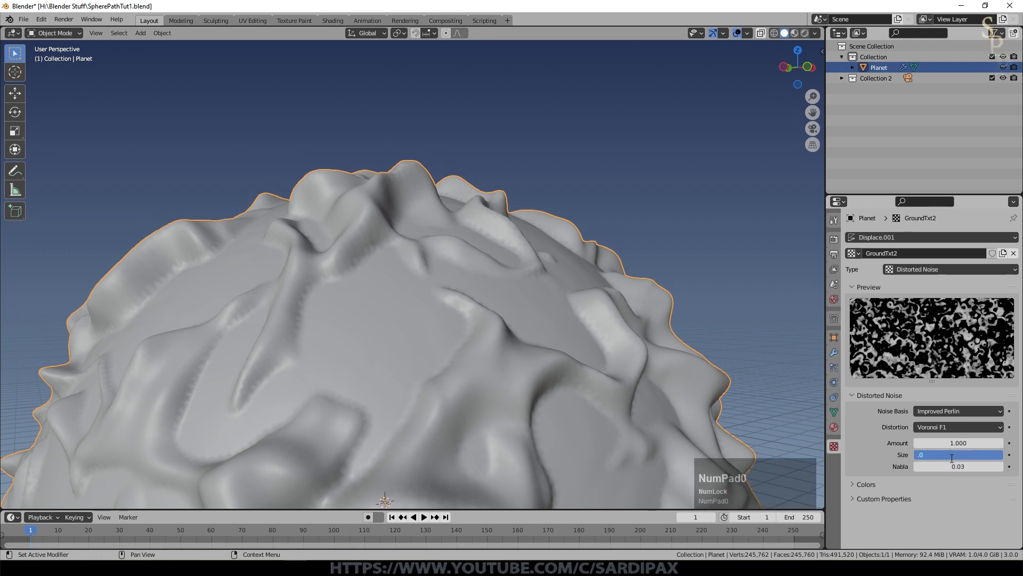
key("Return")
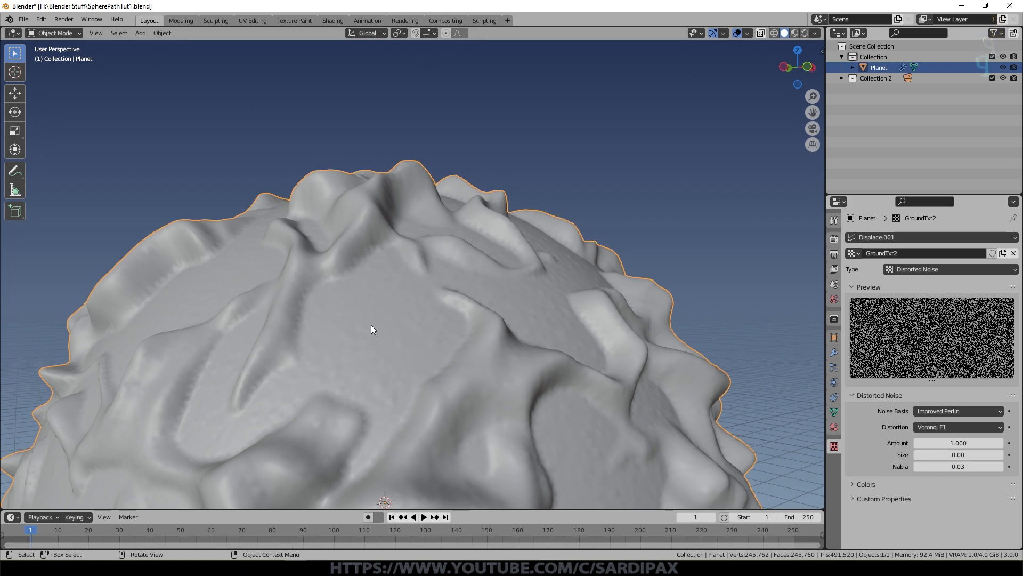
left_click(576, 379)
key("Num_Lock")
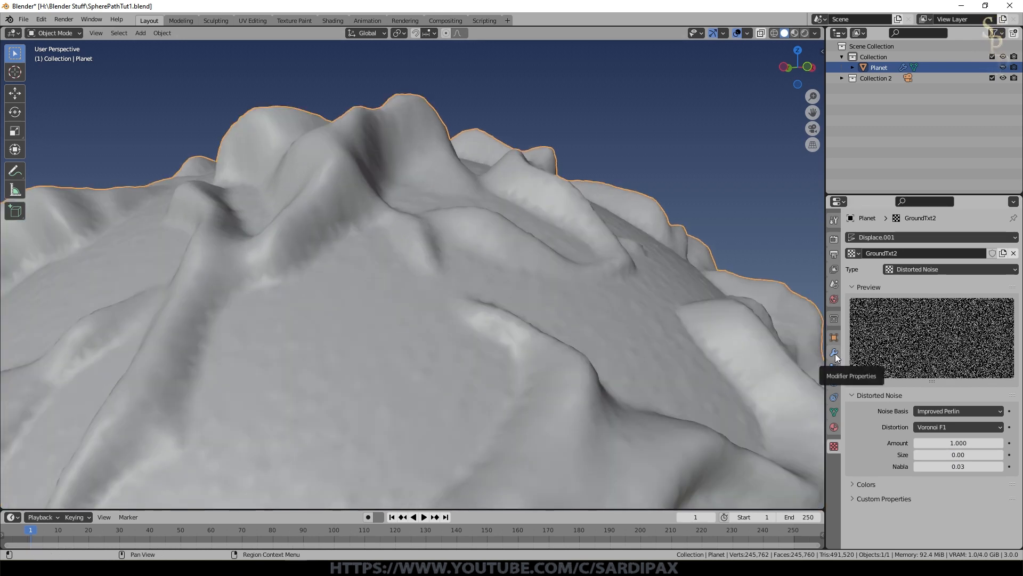
Step: Adjust the Displace.001 modifier's strength to another very small value and collapse the modifier's settings
left_click(836, 353)
left_click(970, 420)
type(".005")
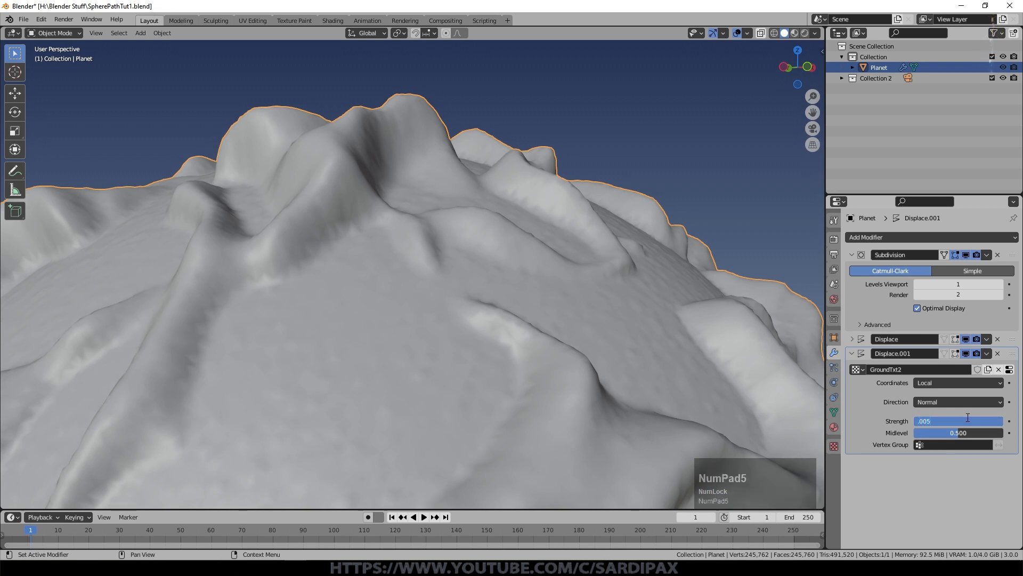
key("KP_Enter")
scroll(434, 242, "down", 3)
middle_click_drag(298, 333, 357, 309)
left_click(852, 353)
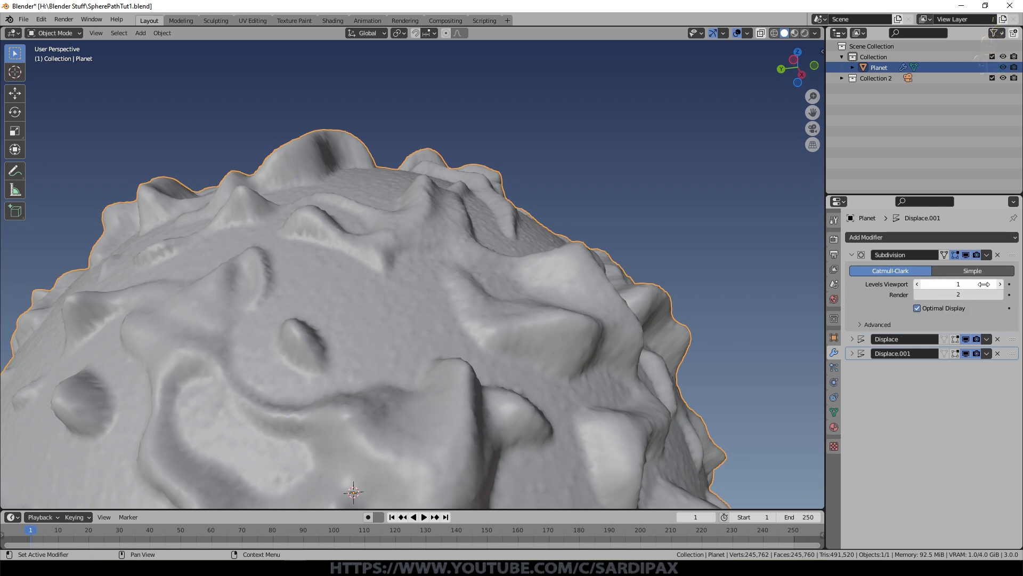
Step: Try the planet's Subdivision modifier at viewport level 2 and set it back to 1
left_click(1000, 285)
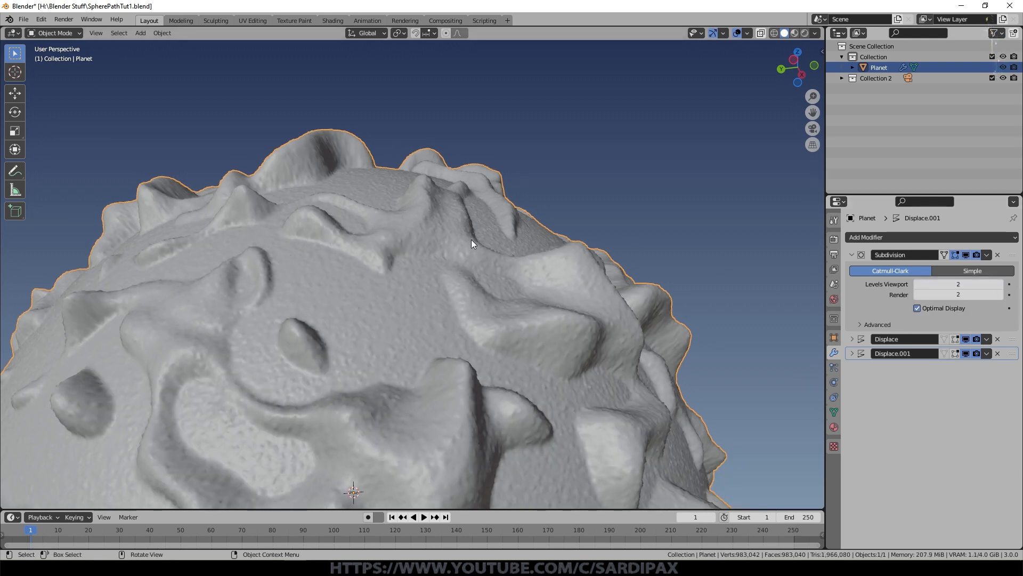
scroll(688, 318, "up", 4)
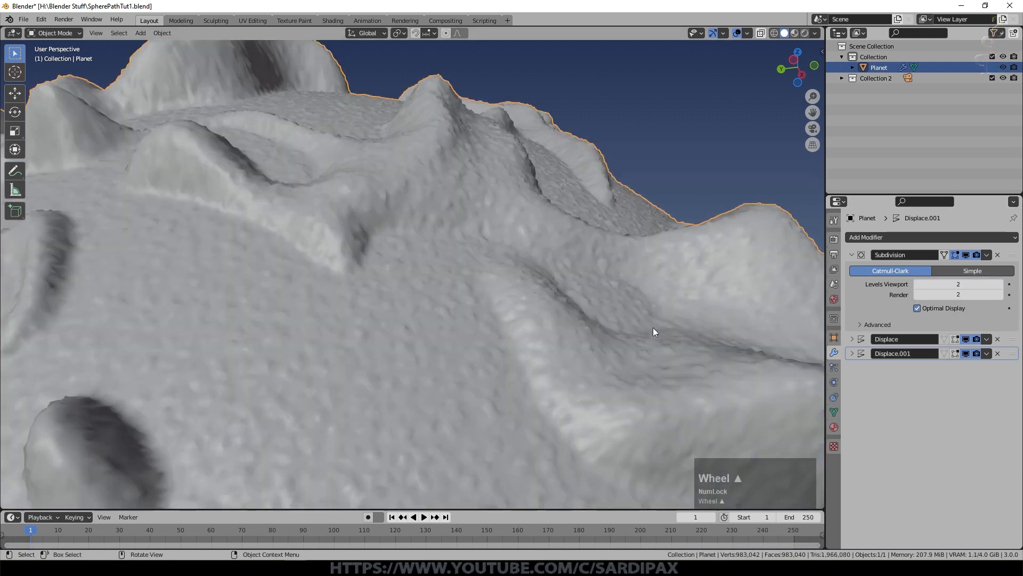
left_click(919, 284)
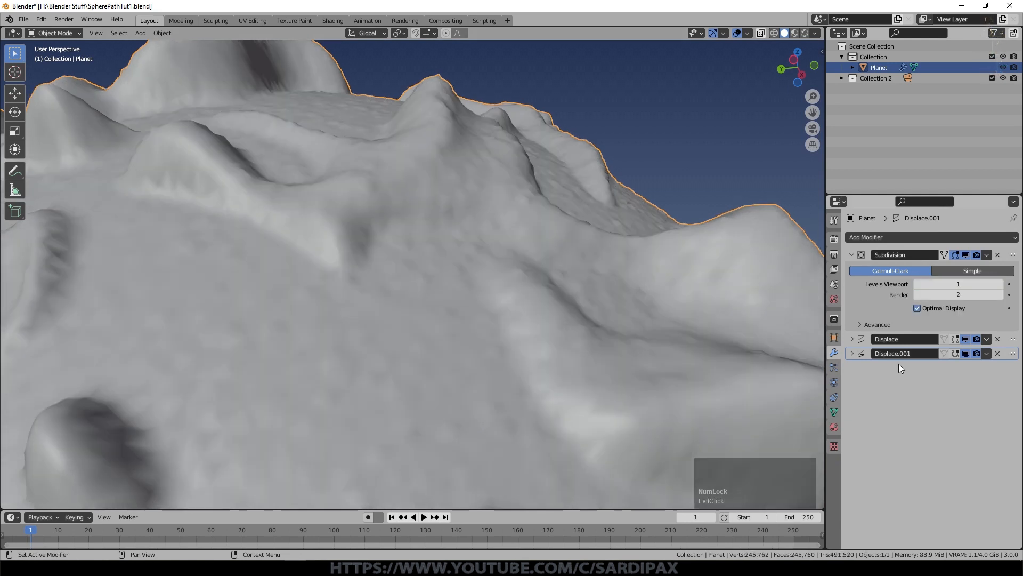
Step: Save the Blender file with the two-layer displaced planet
scroll(513, 276, "down", 5)
middle_click_drag(512, 277, 542, 322)
key("ctrl+s")
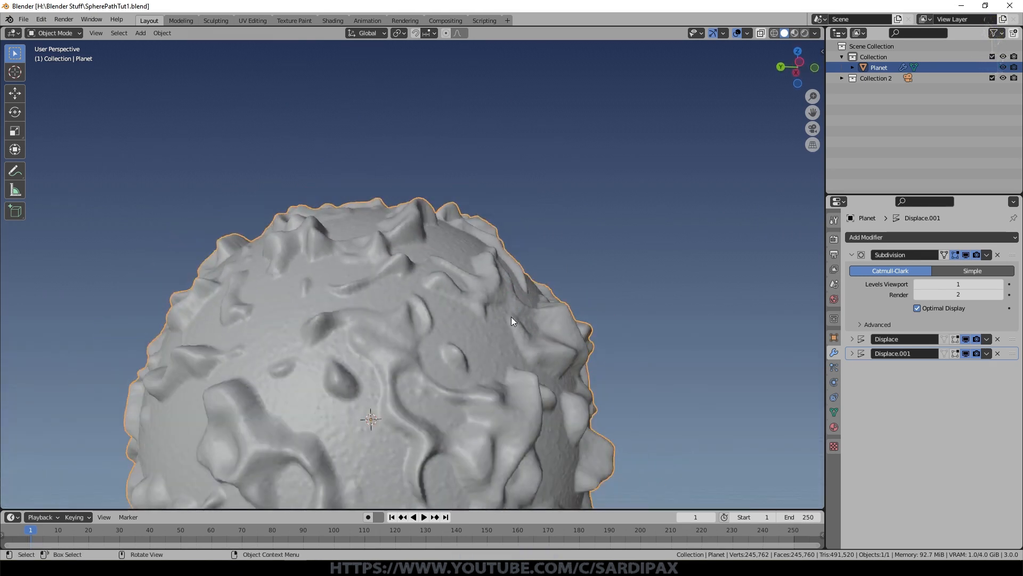
Step: Duplicate the planet in place and remove the Subdivision and both Displace modifiers from the copy
key("shift")
key("shift+d")
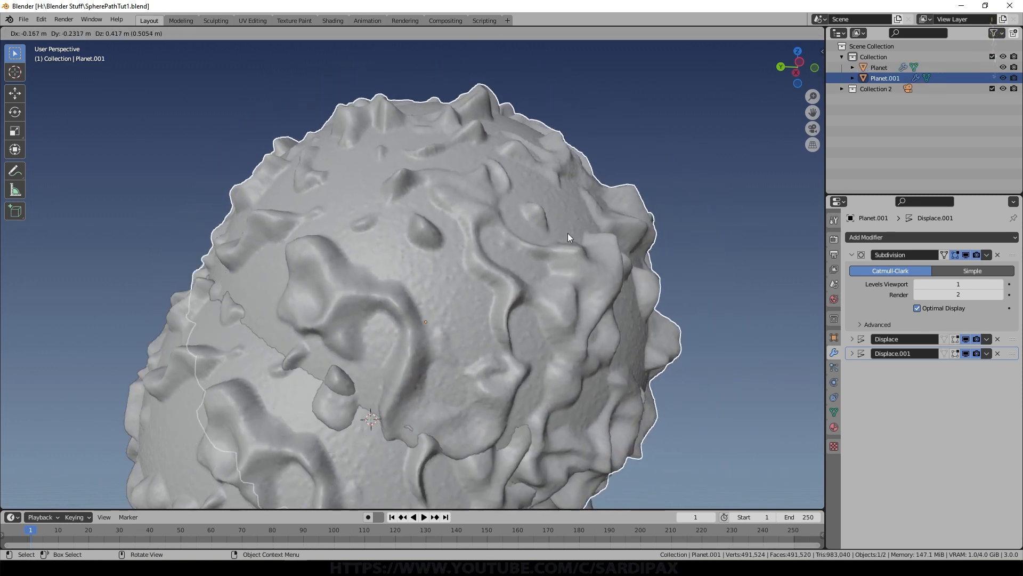
key("Escape")
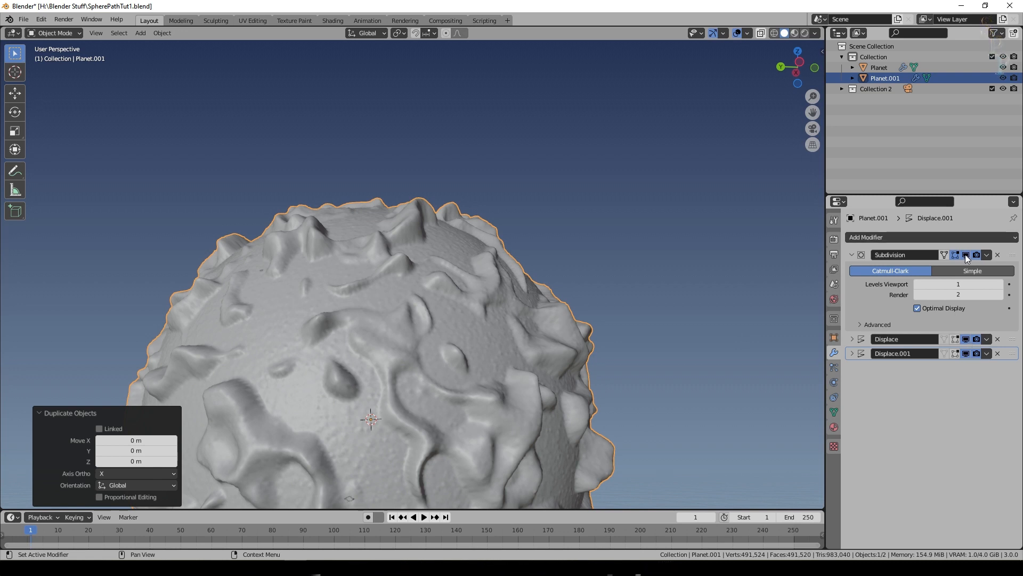
left_click(999, 356)
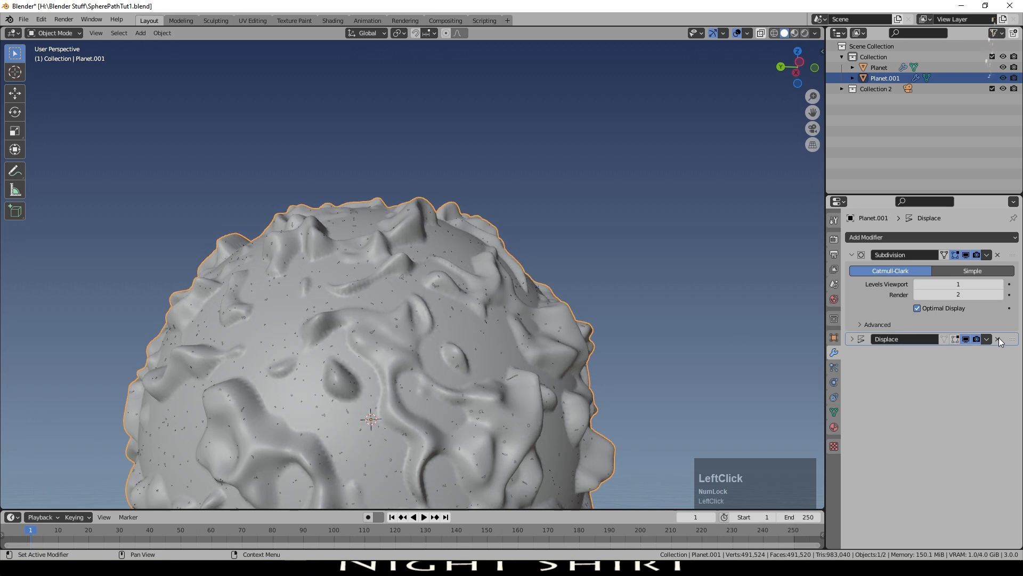
left_click(999, 339)
left_click(998, 255)
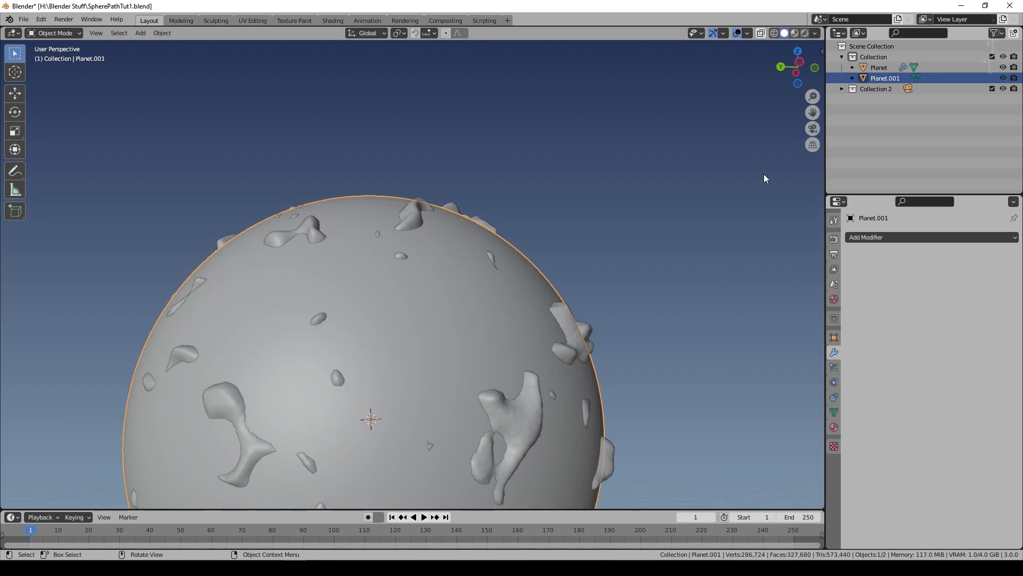
Step: Rename the duplicated sphere as Water and scale it down to about 0.954
left_click(889, 76)
double_click(888, 76)
type("Water")
key("Return")
key("s")
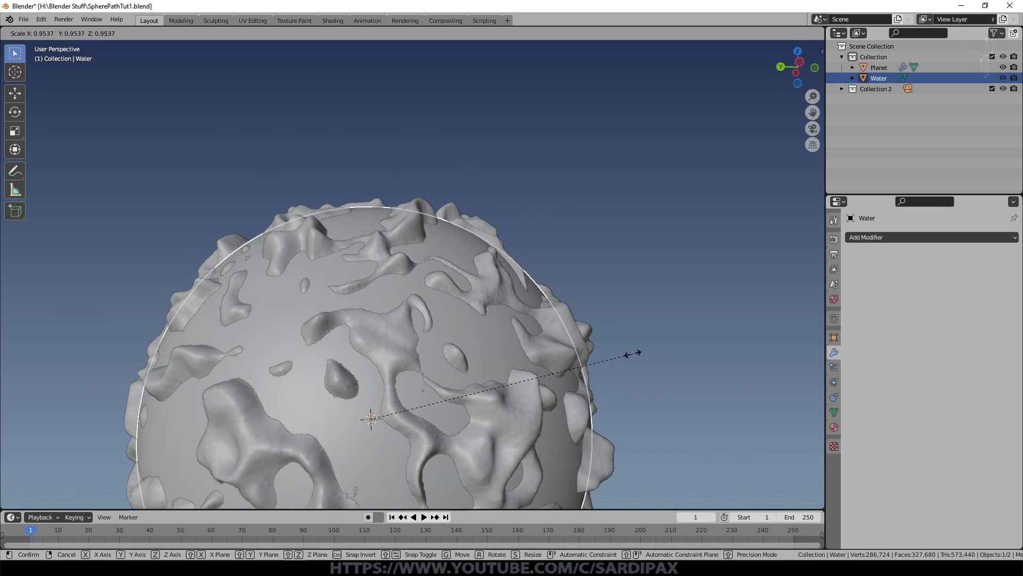
left_click(633, 353)
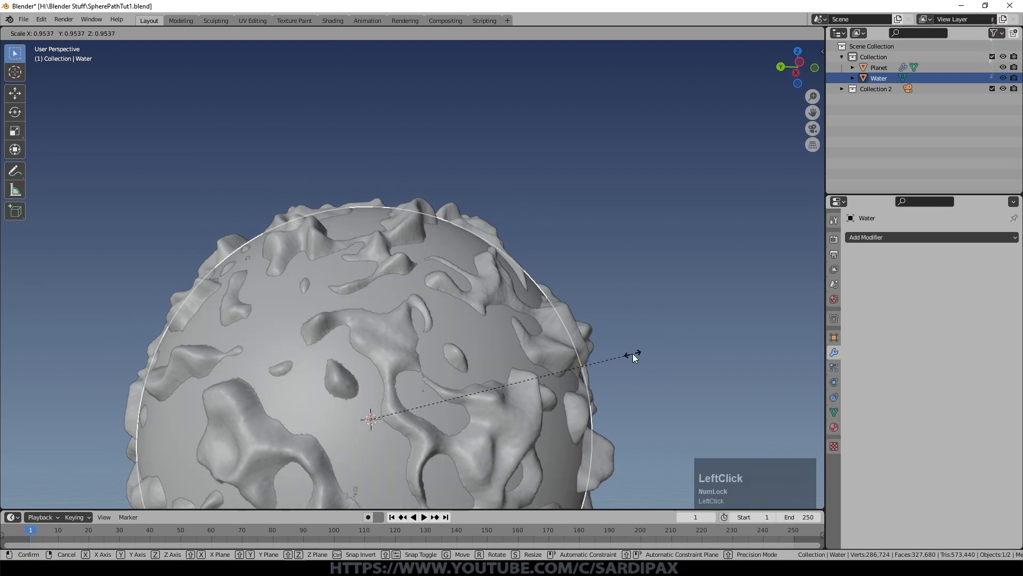
Step: Parent the Water sphere to the planet with Object (Keep Transform) and test the link by moving the planet
left_click(565, 319, "shift")
key("ctrl+p")
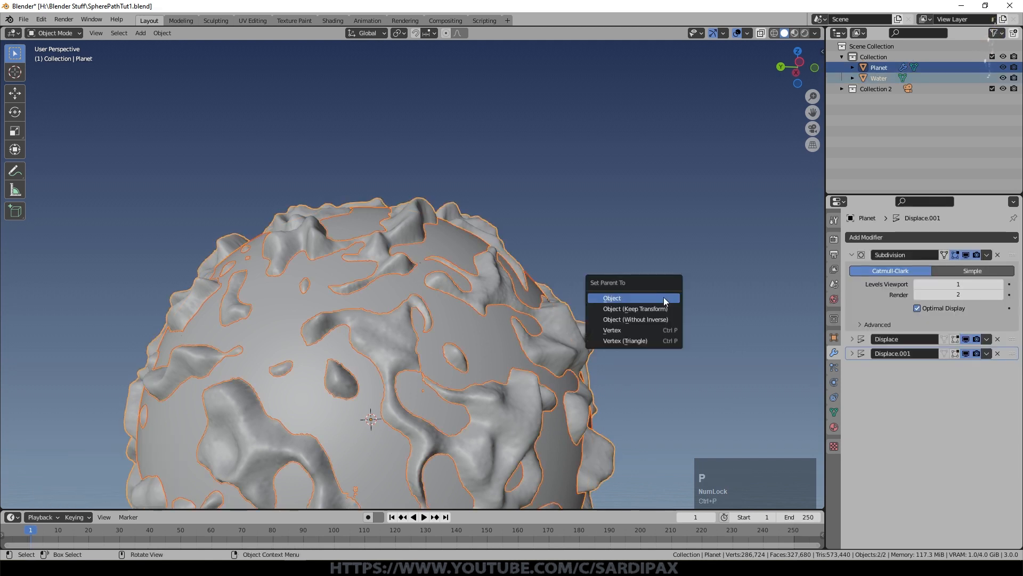
left_click(663, 309)
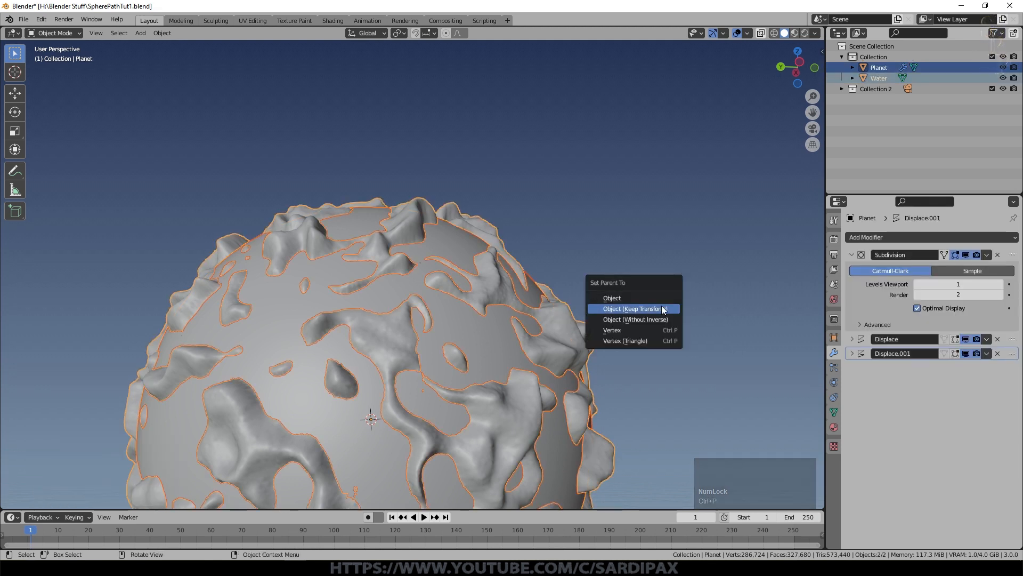
left_click(565, 323)
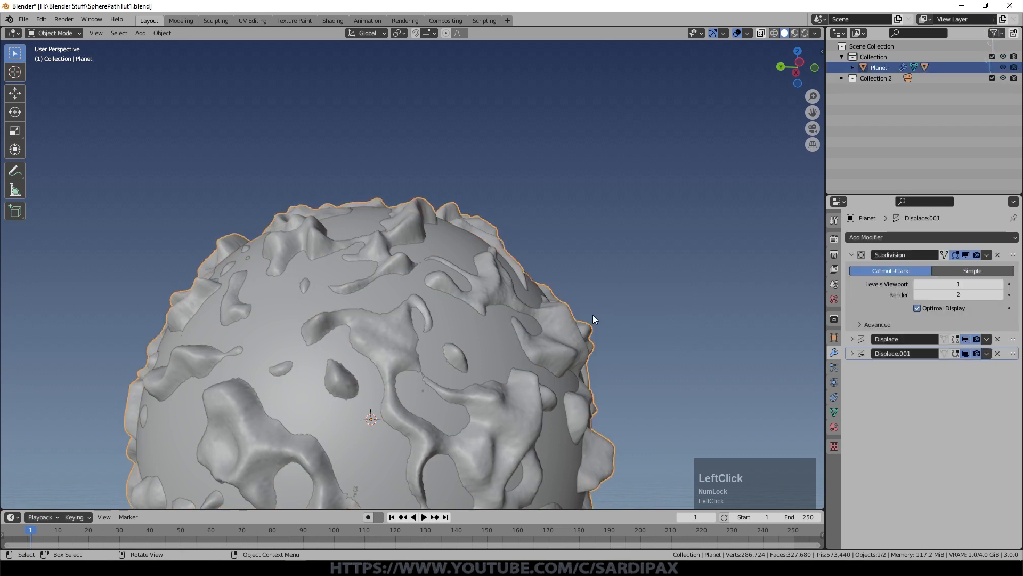
key("g")
key("Escape")
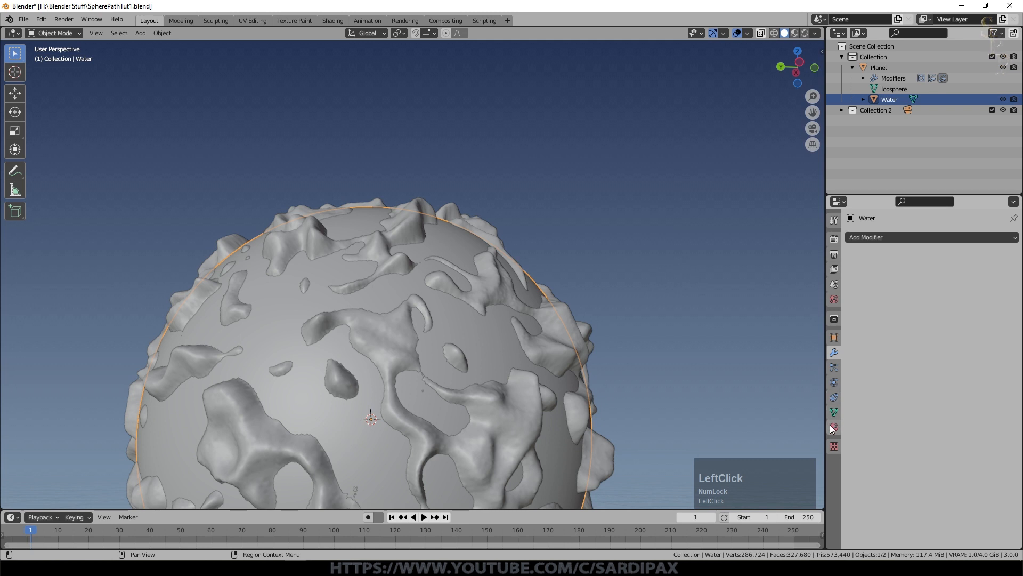
Step: Give the Water sphere a new material named Water
left_click(834, 428)
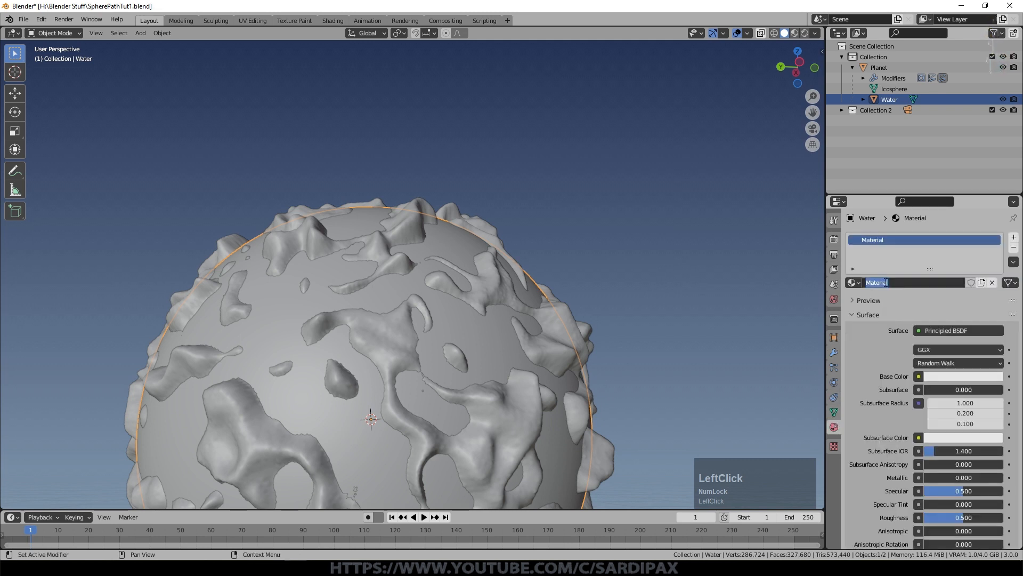
type("Water")
key("Return")
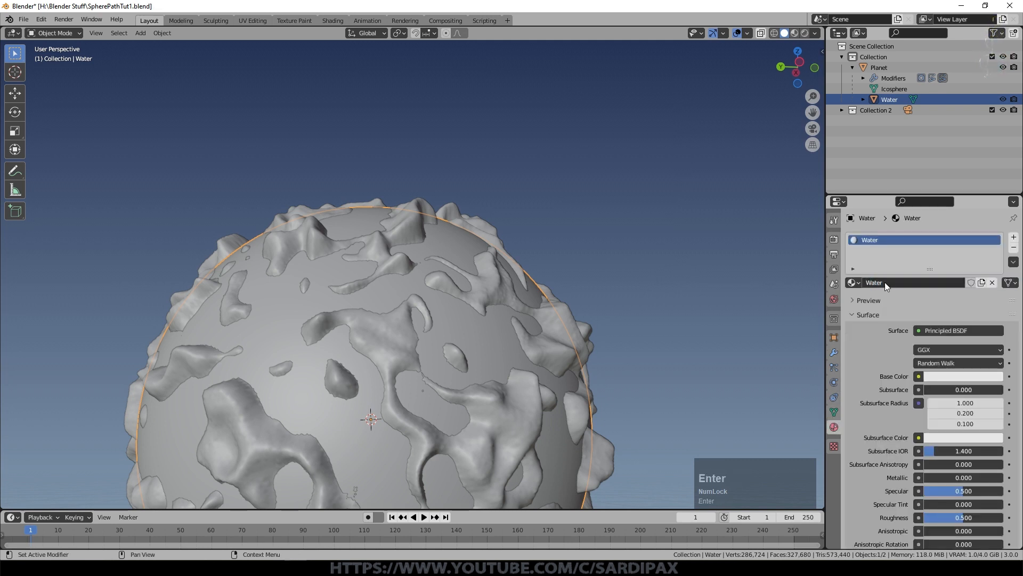
Step: Set the Water material's viewport display color to light green
scroll(945, 480, "down", 10)
left_click(944, 543)
left_click_drag(966, 437, 937, 427)
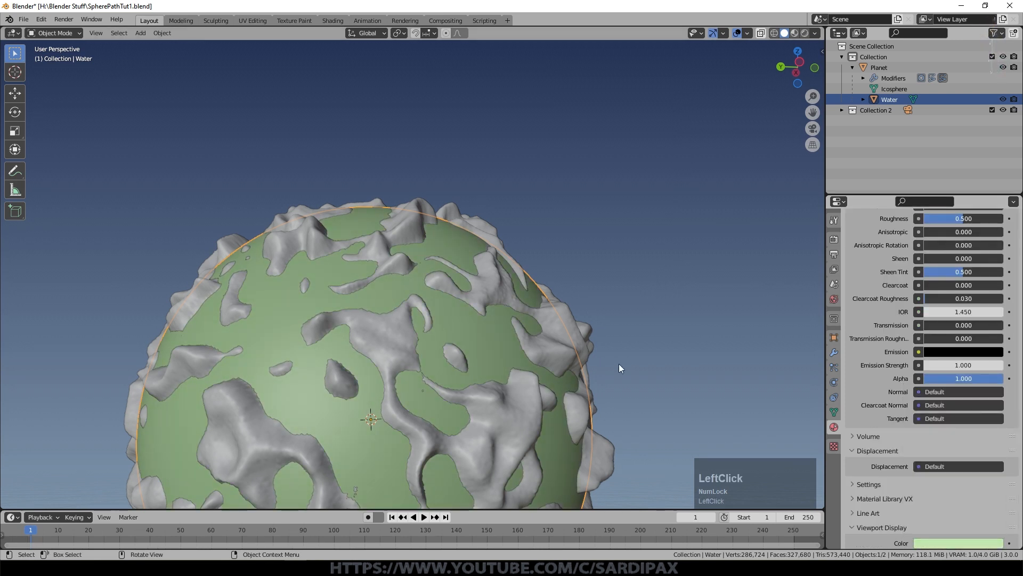
Step: Give the planet a material with an orange viewport display color and save the file
scroll(510, 346, "up", 3)
left_click(671, 353)
key("ctrl+c")
scroll(842, 426, "down", 15)
key("ctrl+v")
scroll(454, 366, "down", 3)
key("ctrl+s")
middle_click_drag(454, 366, 537, 274)
Step: Scale down the camera from Collection 2 and move it close to the planet
left_click(842, 110)
key("KP_7")
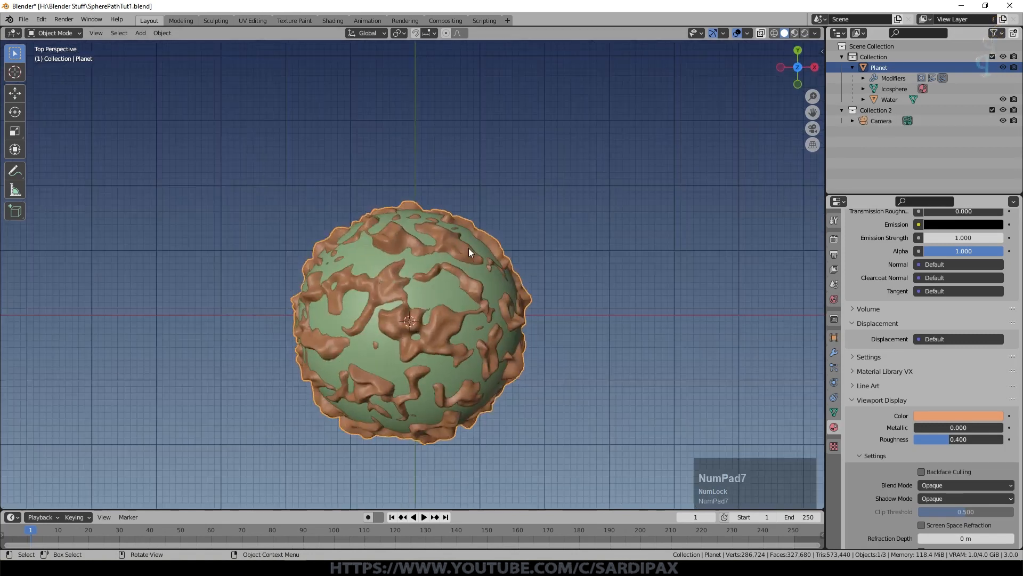
scroll(468, 248, "down", 1)
left_click(881, 121)
scroll(378, 279, "down", 8)
scroll(379, 279, "up", 1)
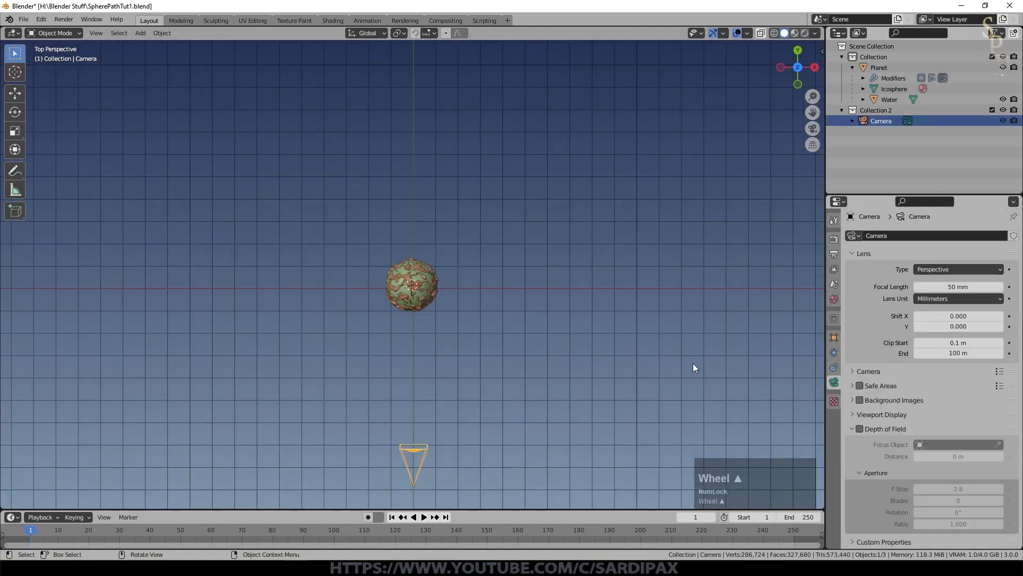
key("s")
left_click(462, 453)
key("g")
left_click(502, 290)
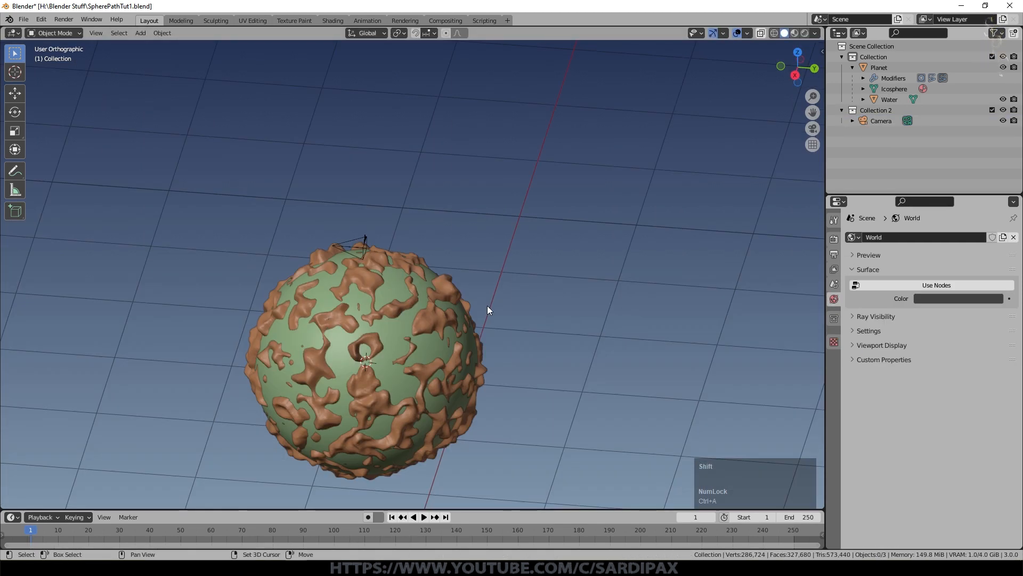
Step: Add a Bezier circle curve at the planet's centre and rotate it 90° about the Y axis
key("shift+a")
mouse_move(487, 305)
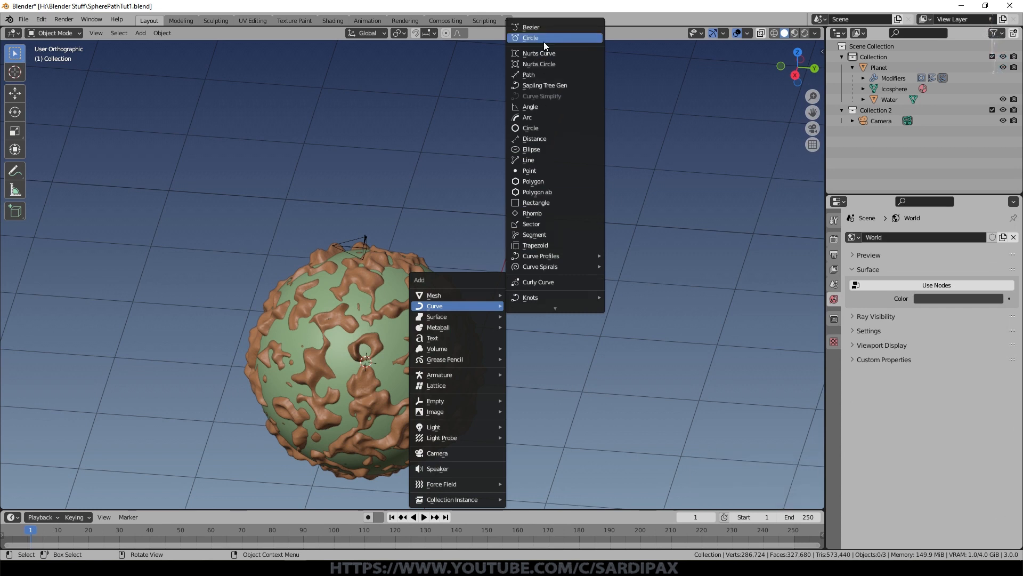
left_click(544, 42)
key("KP_1")
key("r")
key("y")
key("KP_9")
key("KP_0")
key("KP_Enter")
Step: Subdivide all segments of the Bezier circle with one cut
key("Tab")
middle_click_drag(542, 317, 542, 337)
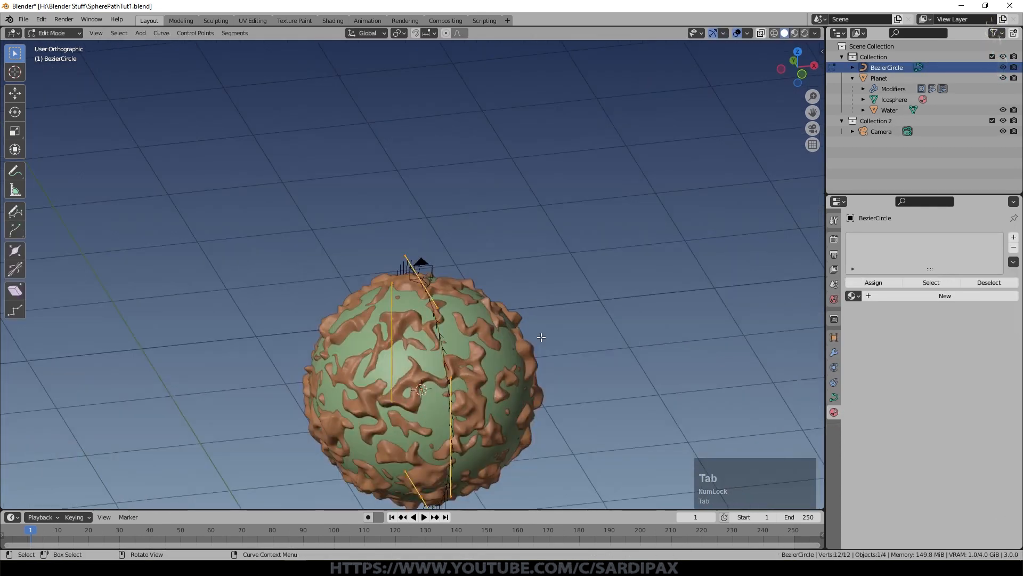
key("a")
right_click(440, 344)
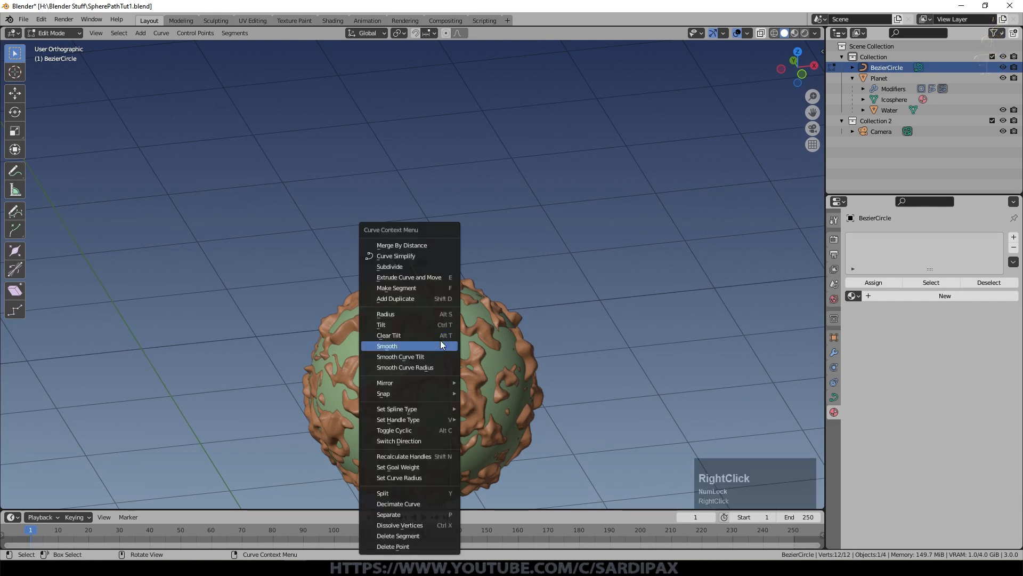
left_click(423, 267)
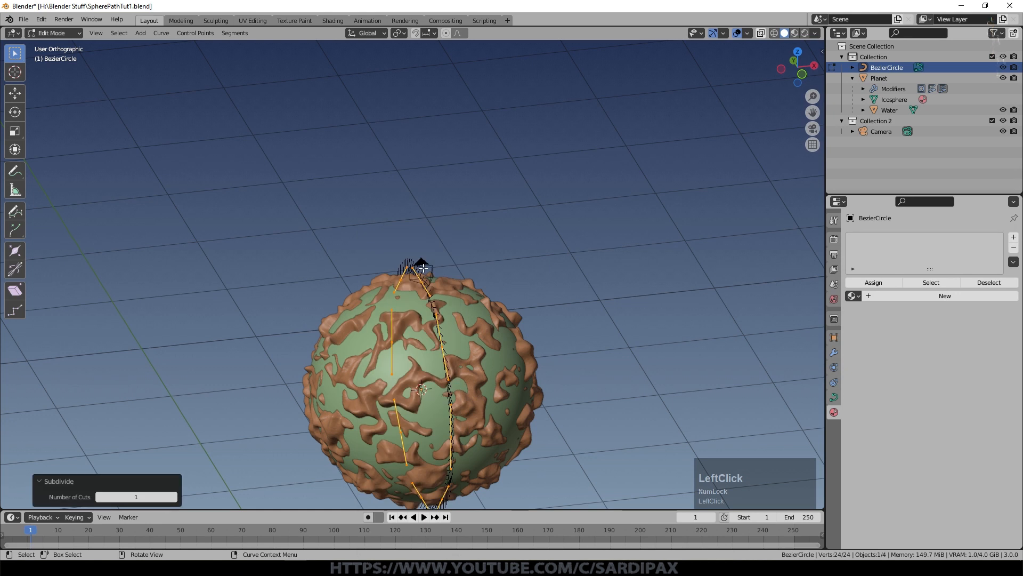
middle_click_drag(590, 259, 548, 322)
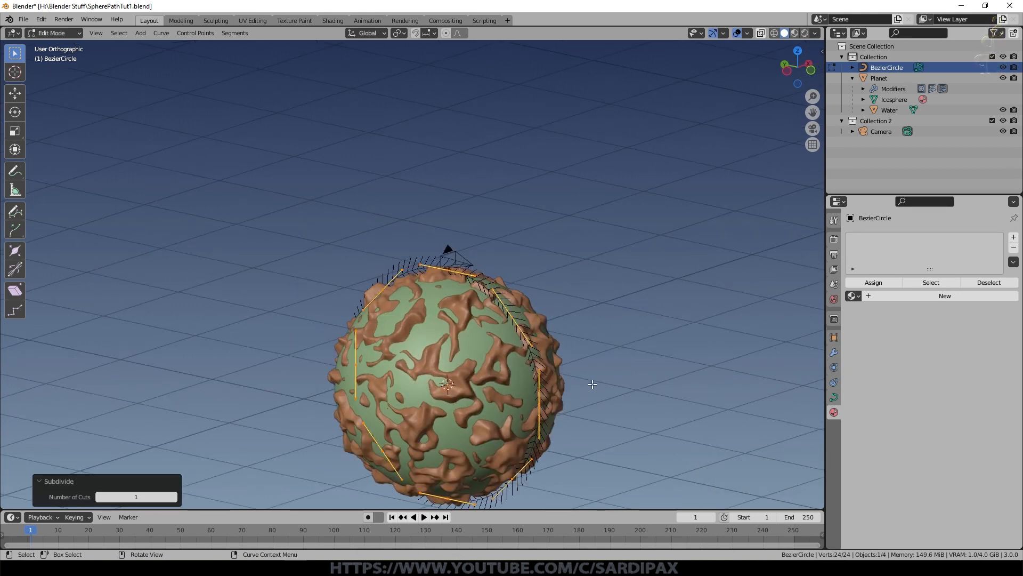
Step: Move the circle's topmost control point sideways by about -0.23 m along X in top view
left_click(533, 297)
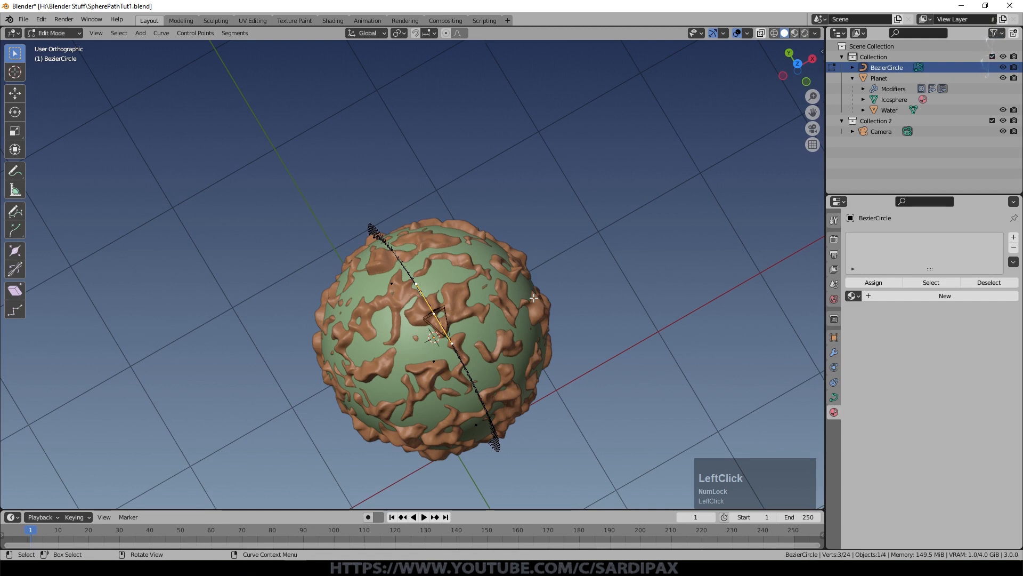
key("KP_7")
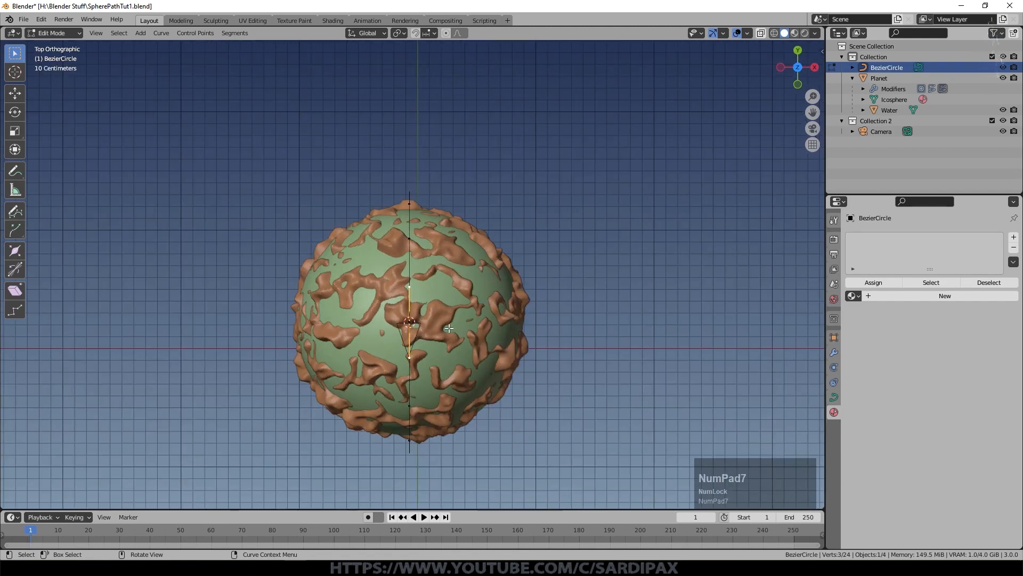
scroll(478, 313, "up", 3)
key("g")
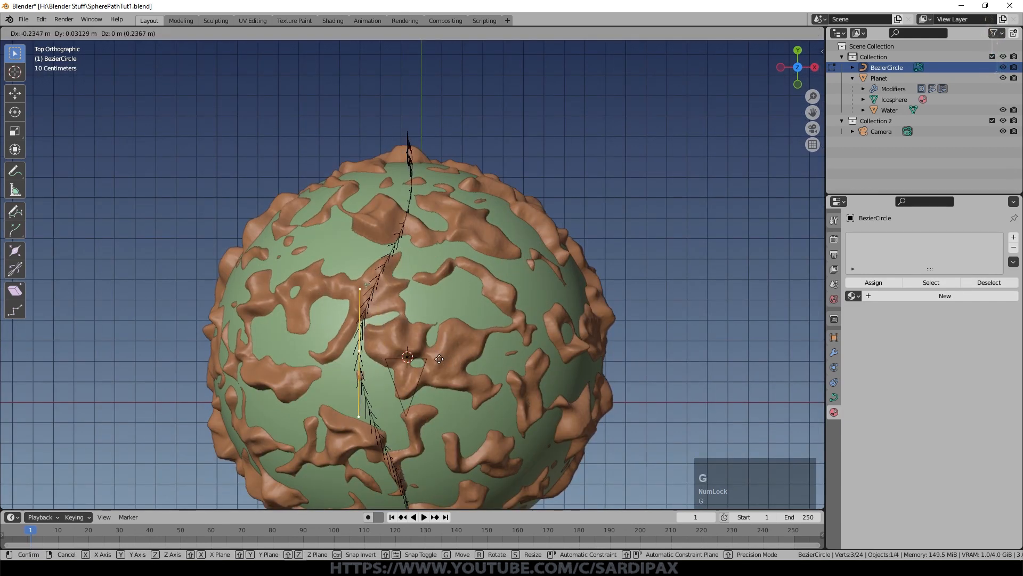
left_click(440, 359)
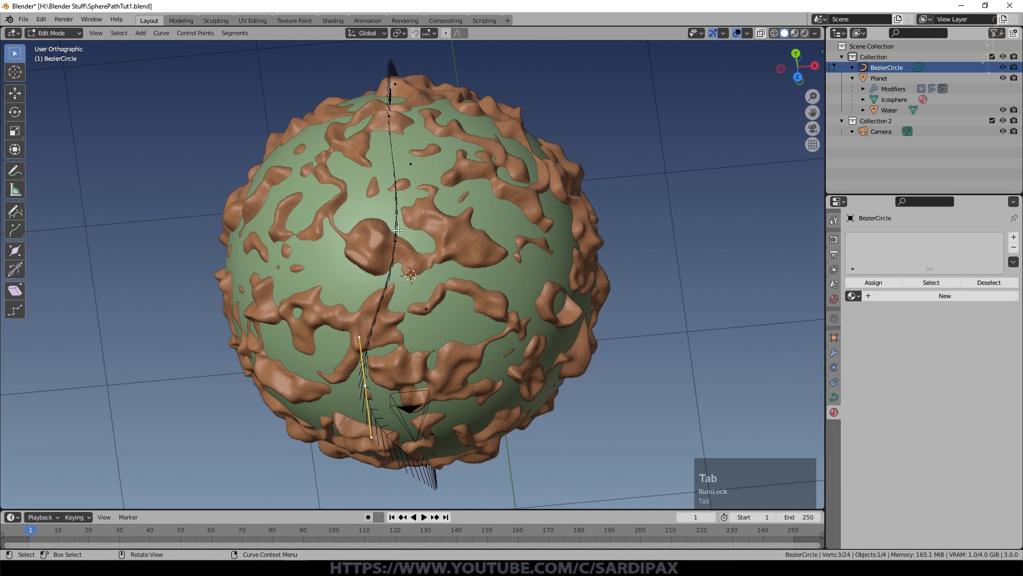
Step: Shift more of the circle's control points sideways so the path winds over the planet, and finish editing the curve
left_click(395, 243)
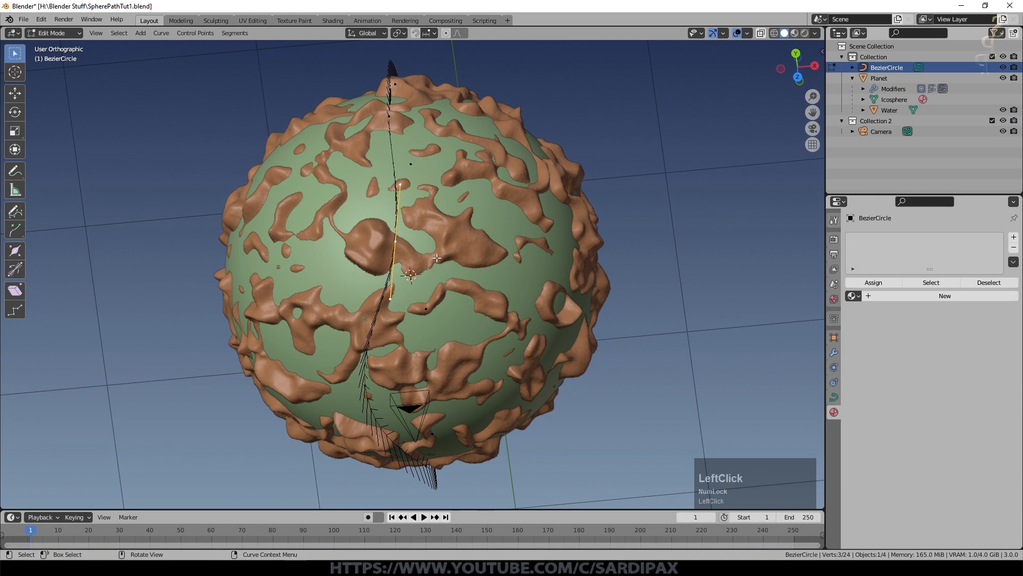
key("g")
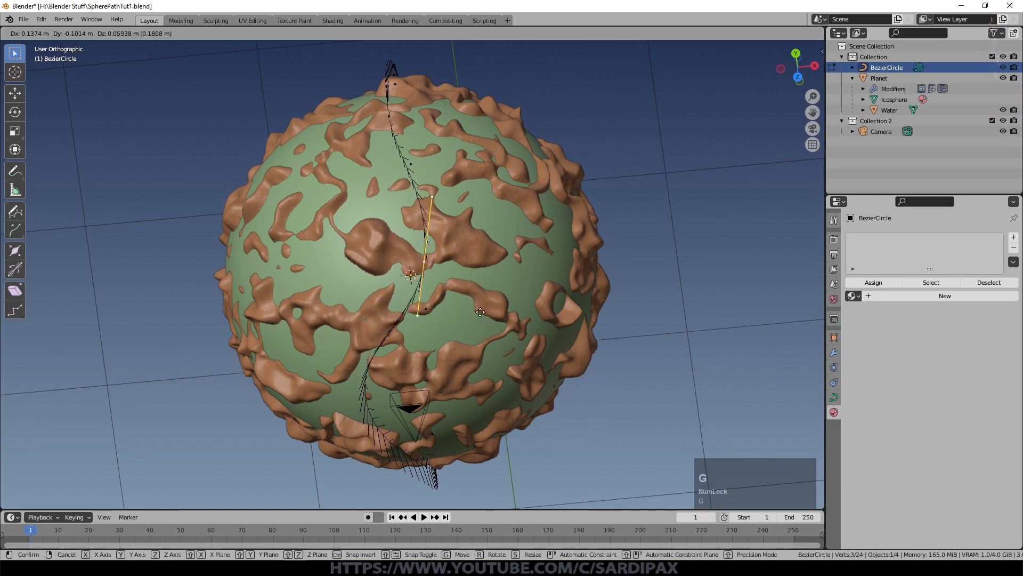
left_click(465, 231)
middle_click_drag(465, 231, 412, 232)
left_click(386, 250)
middle_click_drag(462, 277, 469, 287)
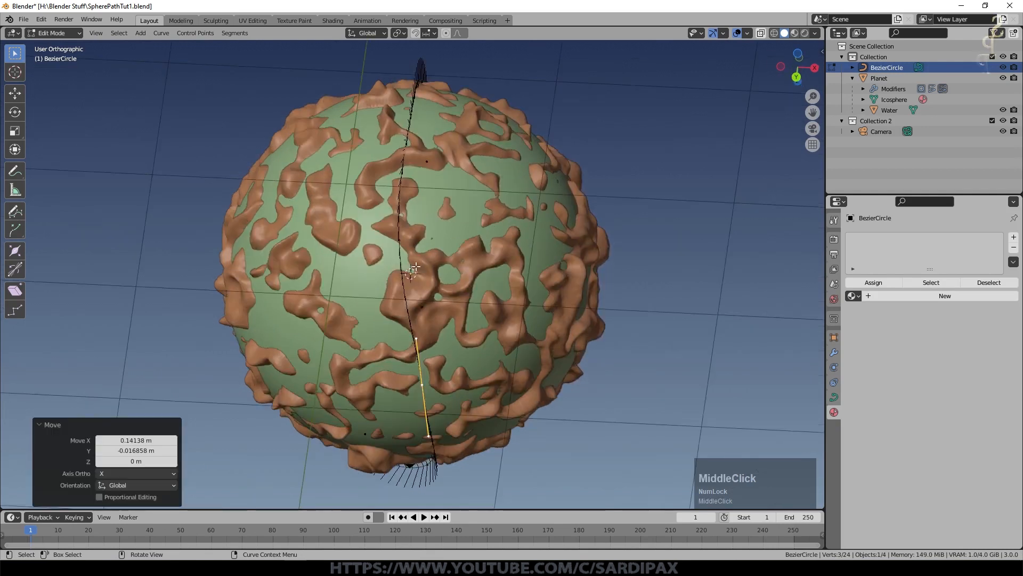
key("Tab")
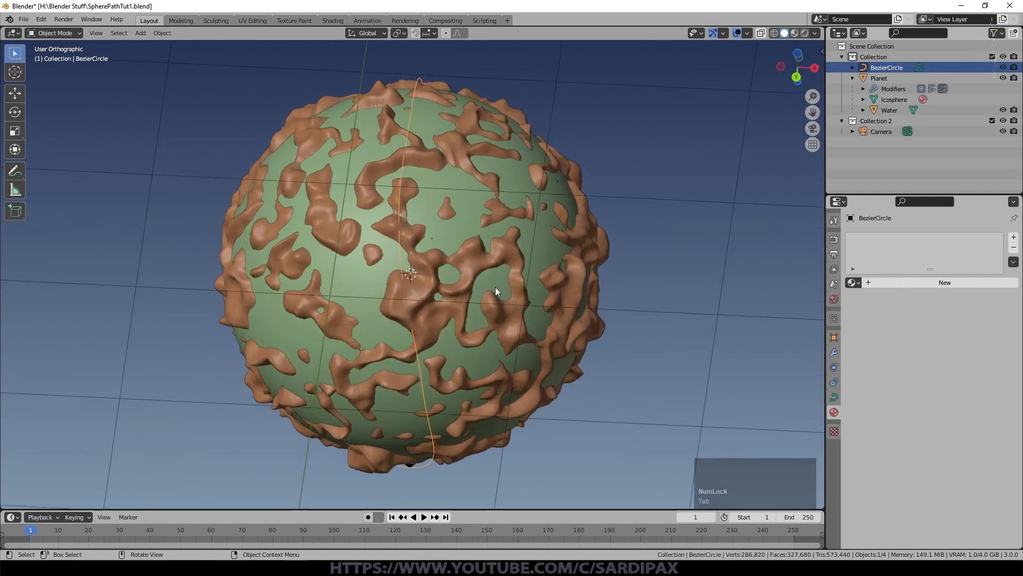
Step: Centre the view on the Water sphere and examine the curve's course around the planet
left_click(495, 289)
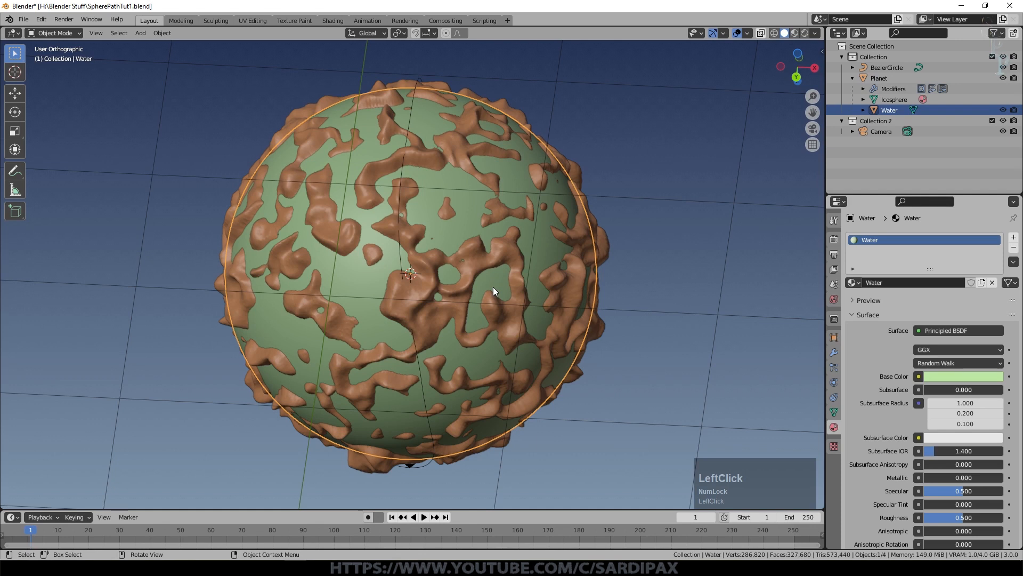
key("KP_Decimal")
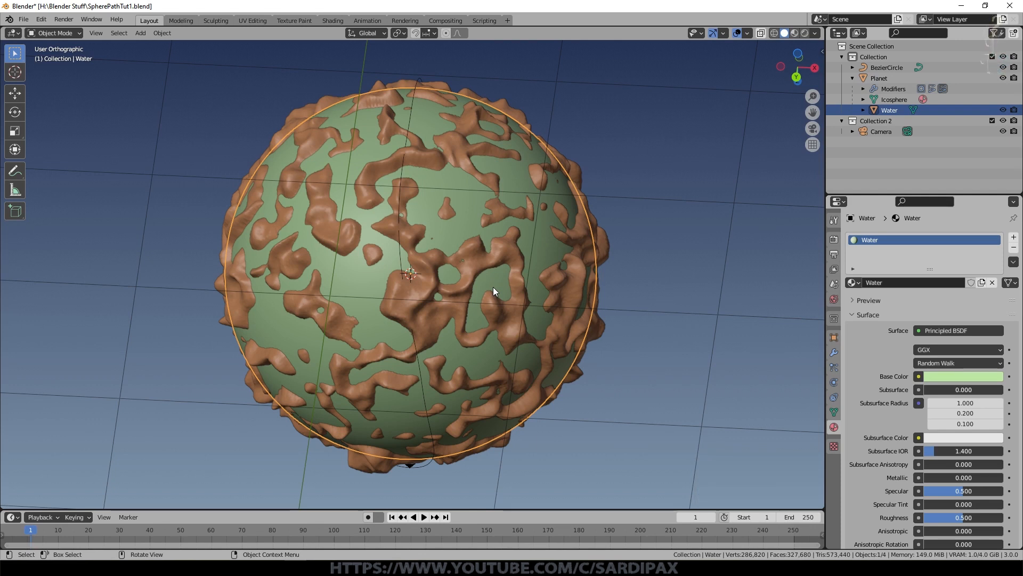
middle_click_drag(498, 288, 465, 136)
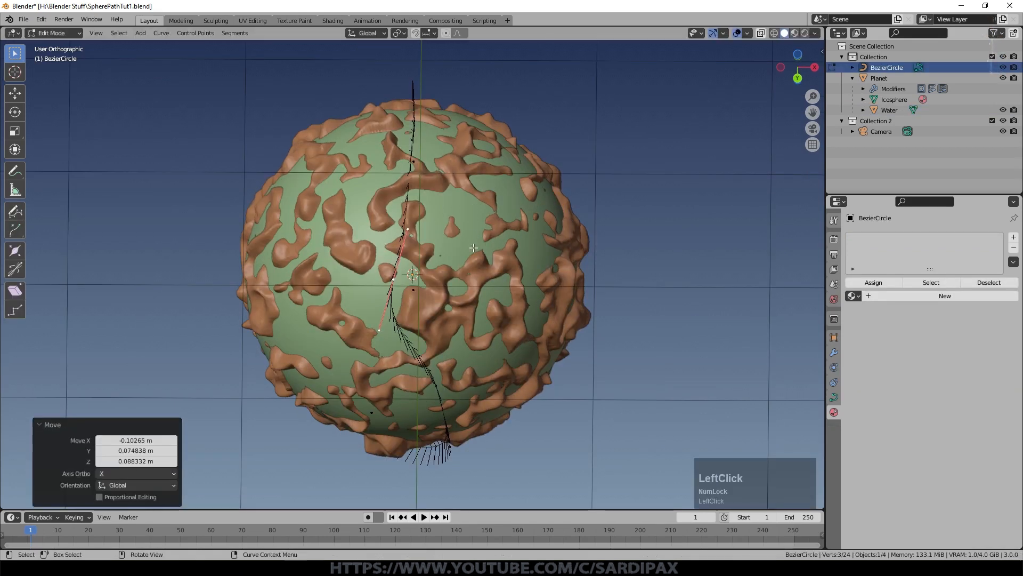
middle_click_drag(473, 247, 522, 356, "shift")
middle_click_drag(483, 326, 507, 338)
Step: Rotate and move further control points of the curve to make the path wind more around the planet
left_click(451, 339)
left_click(457, 297)
key("r")
left_click(555, 382)
mouse_move(550, 303)
middle_mouse_down()
mouse_move(545, 329)
mouse_move(537, 327)
mouse_move(610, 340)
mouse_move(577, 325)
mouse_move(583, 279)
mouse_move(569, 320)
mouse_move(549, 321)
middle_mouse_up()
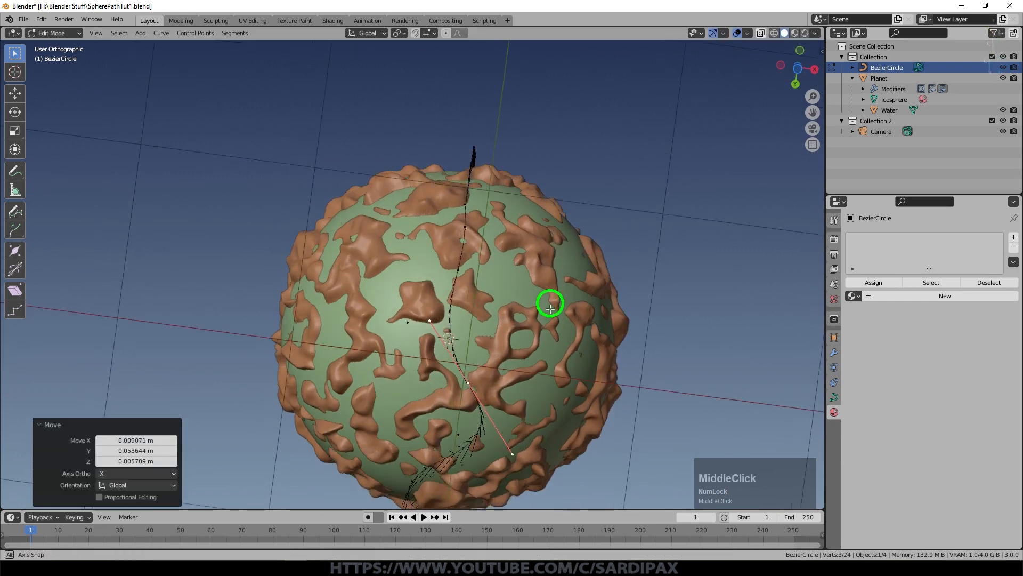
left_click(424, 322)
middle_click_drag(487, 299, 480, 224)
key("g")
left_click(455, 245)
key("Tab")
Step: Move the camera near the curve in top view, by about -0.23 m in X and 0.3 m in Y
left_click(881, 132)
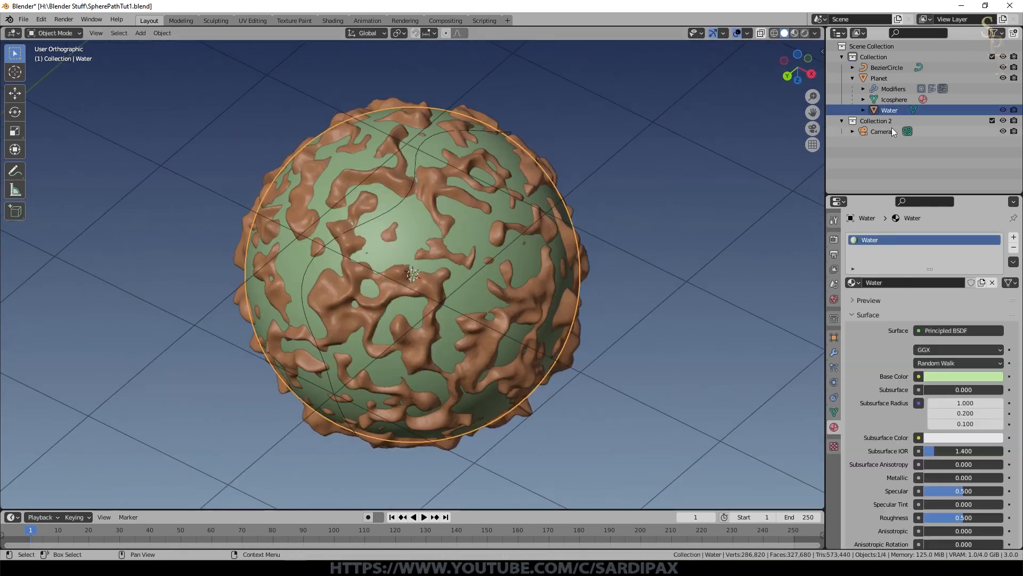
left_click(835, 383)
key("KP_Decimal")
key("KP_7")
key("g")
left_click(414, 235)
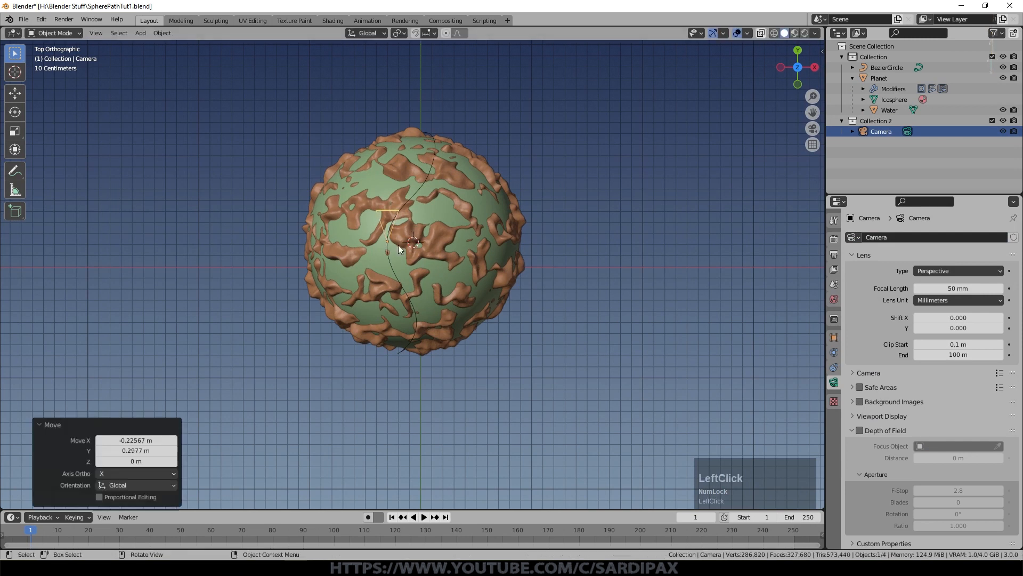
Step: Give the camera a Follow Path constraint with BezierCircle as its target
left_click(390, 266)
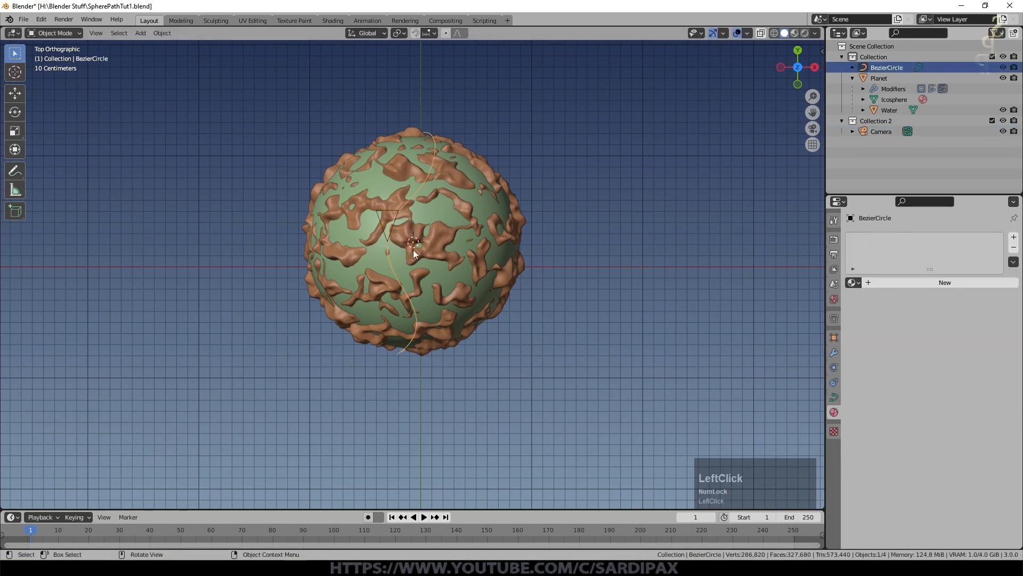
left_click(395, 213)
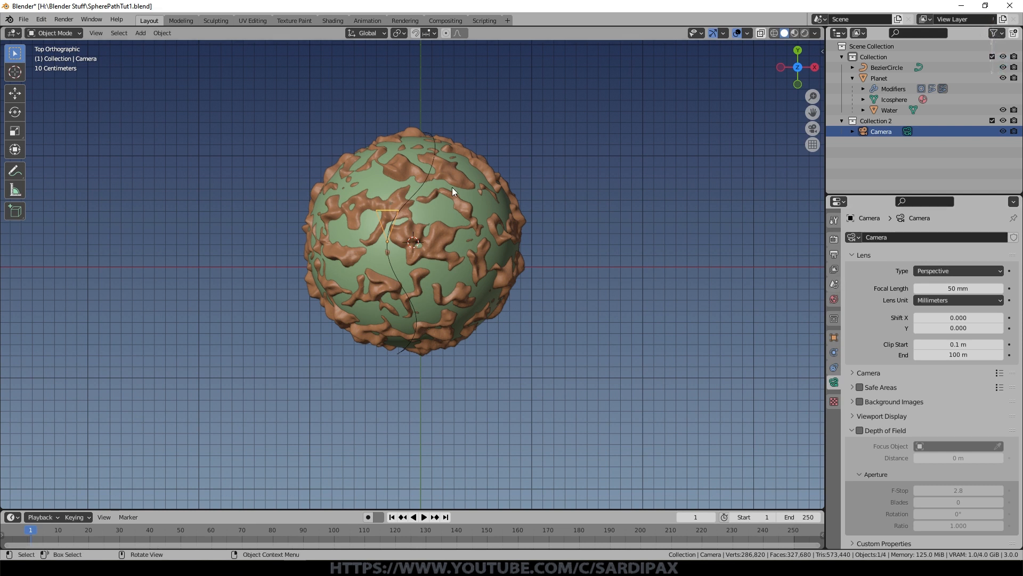
left_click(835, 368)
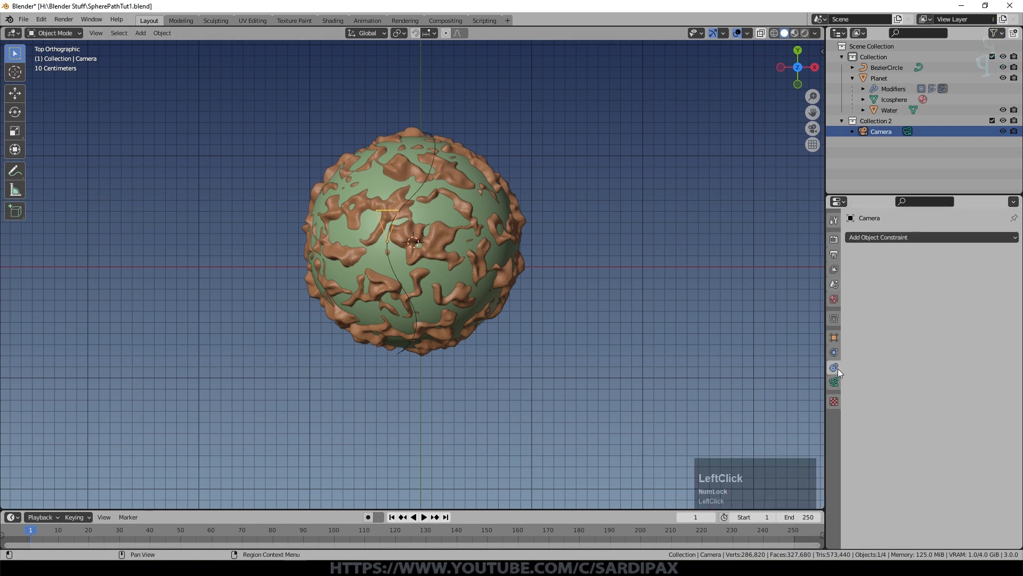
left_click(919, 237)
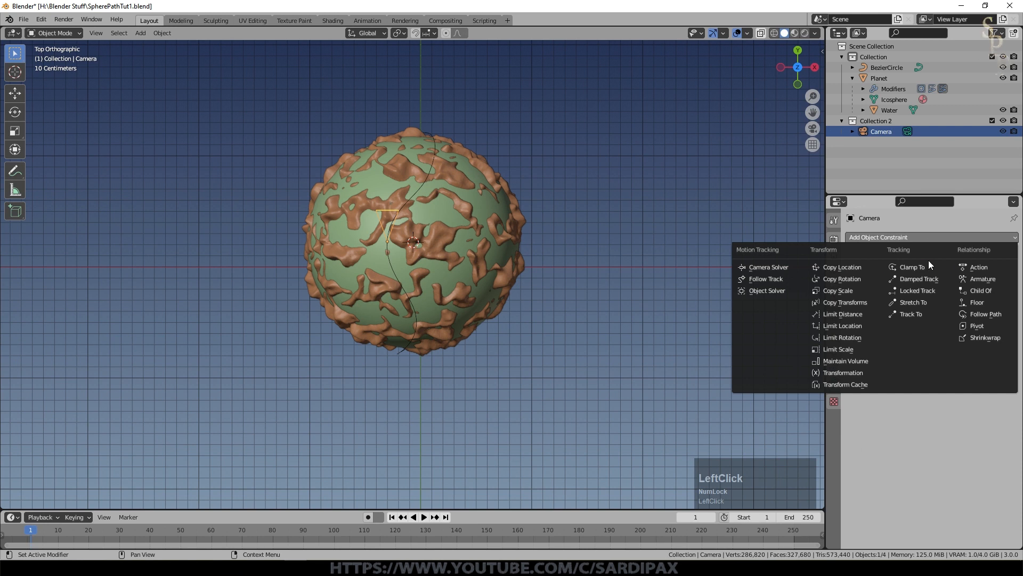
left_click(983, 315)
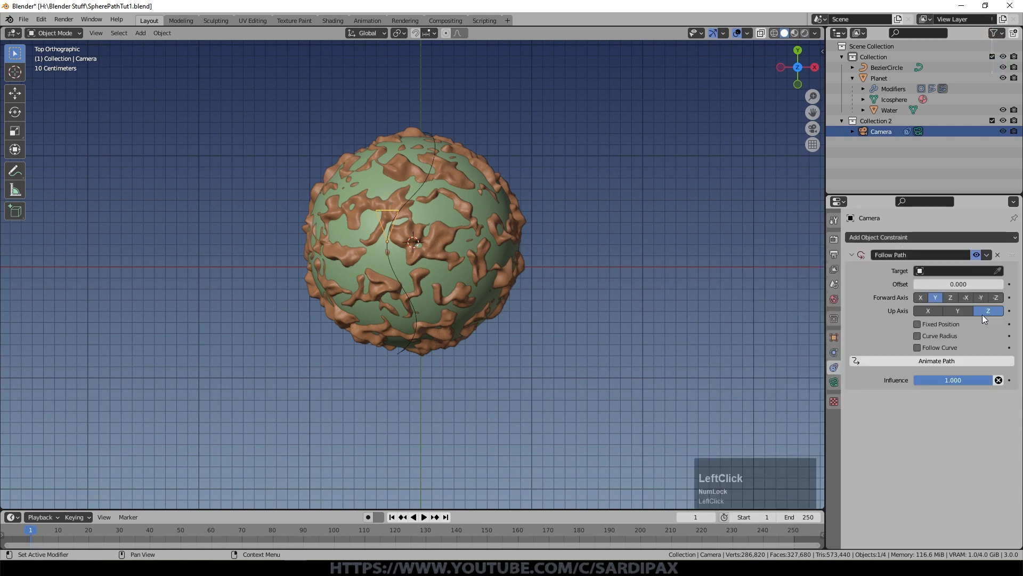
left_click(954, 271)
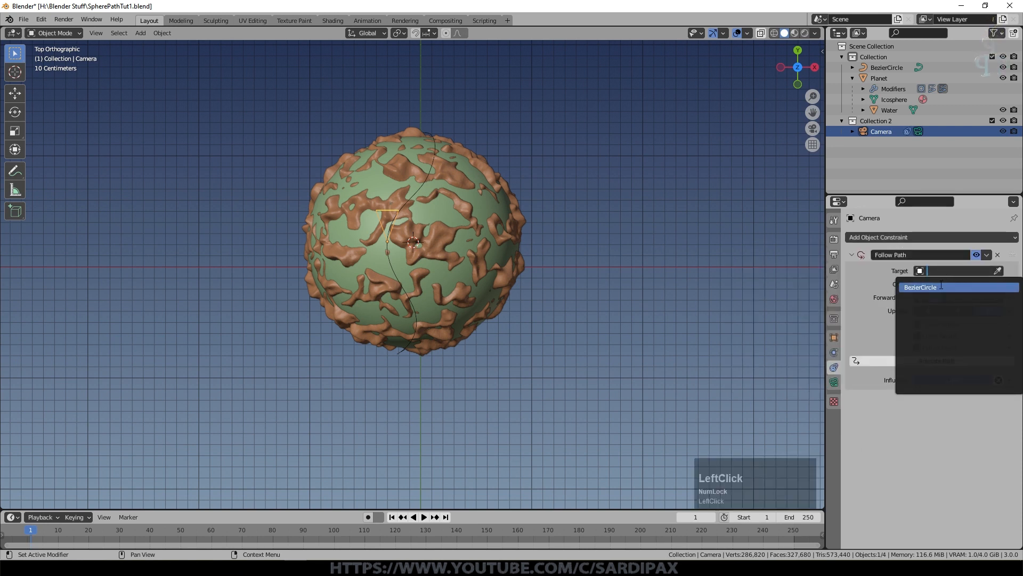
left_click(941, 287)
Step: Animate the camera's path in the Follow Path constraint, play the animation, and return to frame 1
scroll(419, 188, "down", 5)
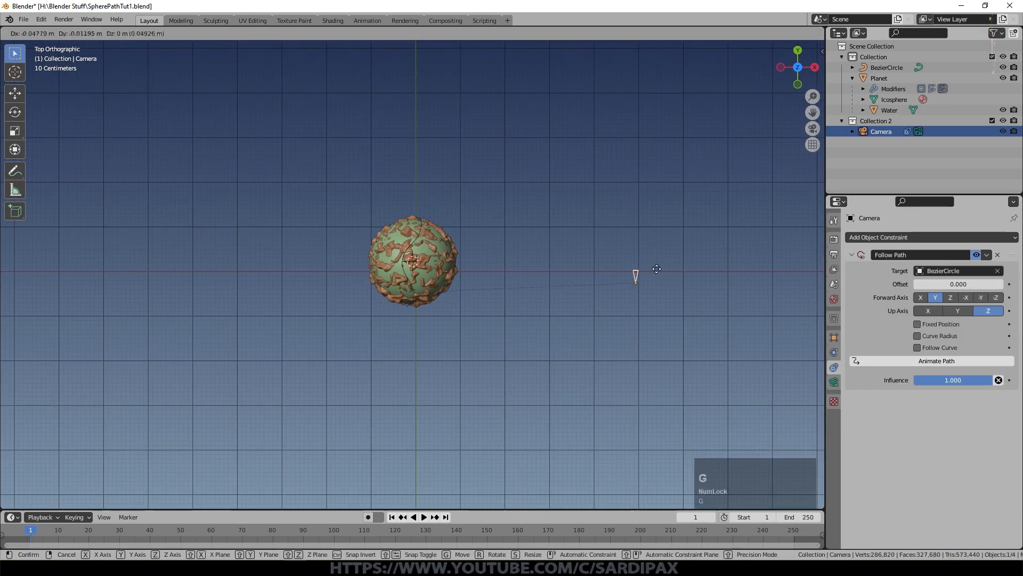
scroll(415, 311, "up", 4)
left_click(932, 361)
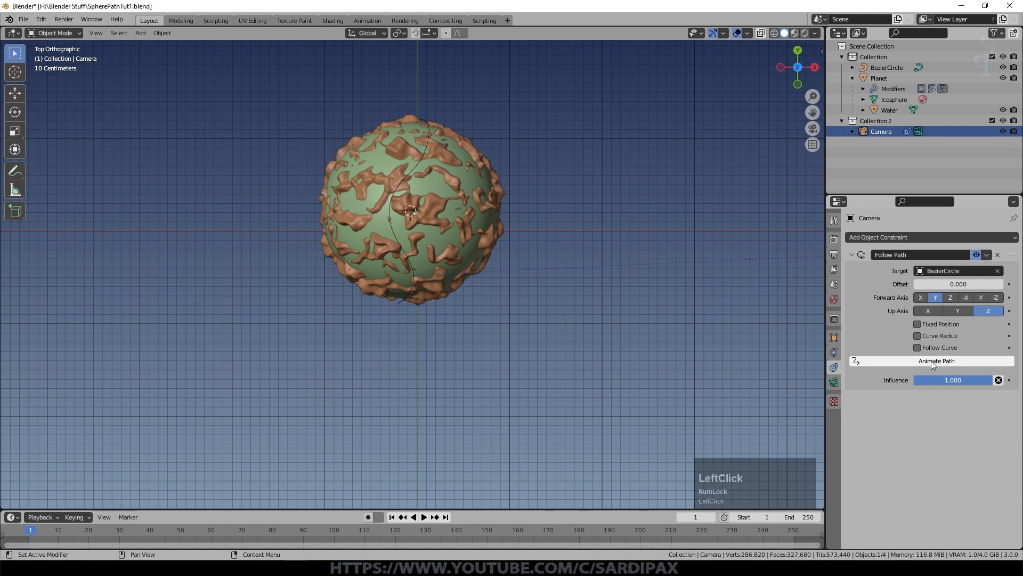
middle_click_drag(662, 254, 653, 322, "shift")
scroll(626, 269, "down", 2)
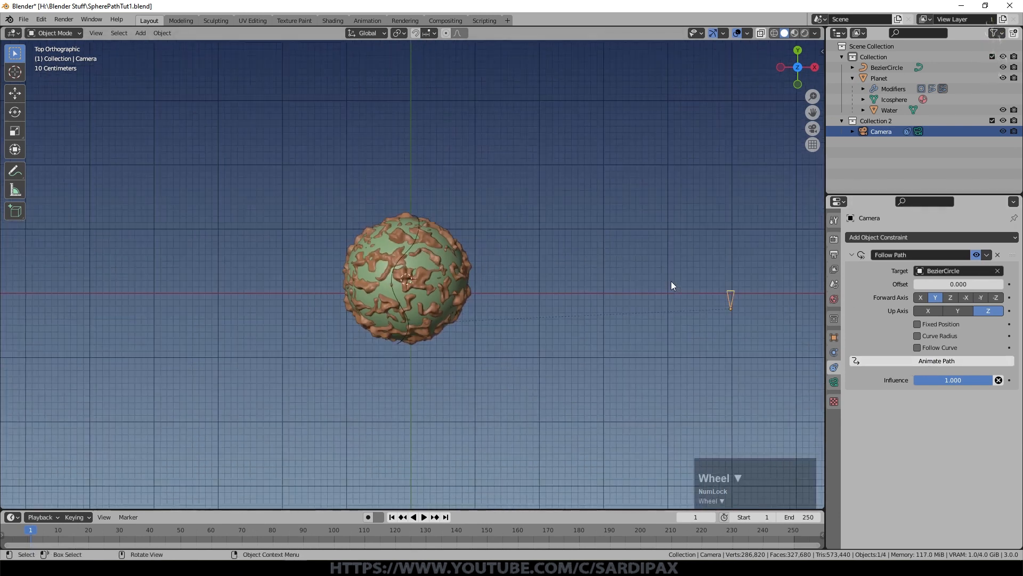
key("space")
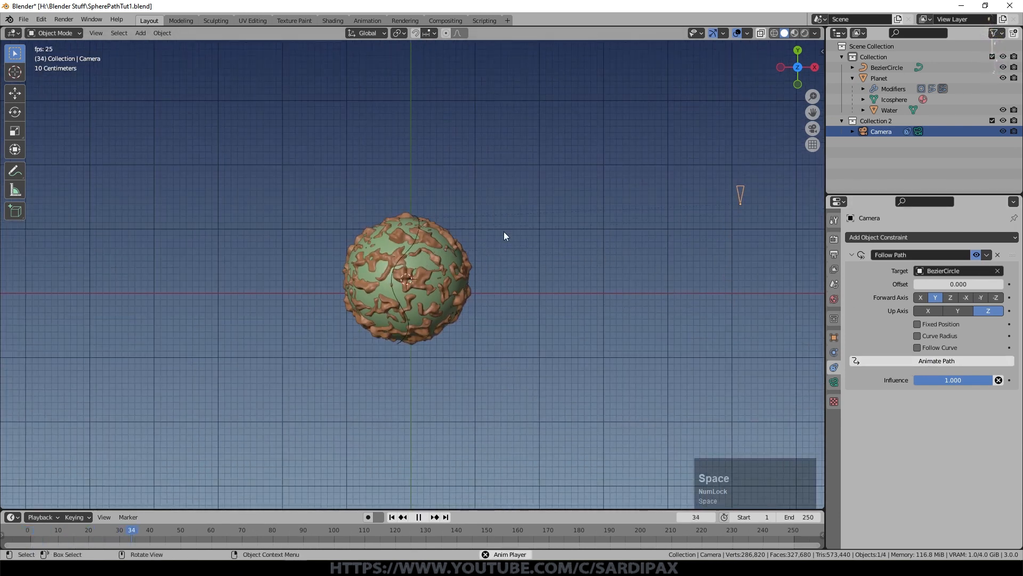
left_click(392, 517)
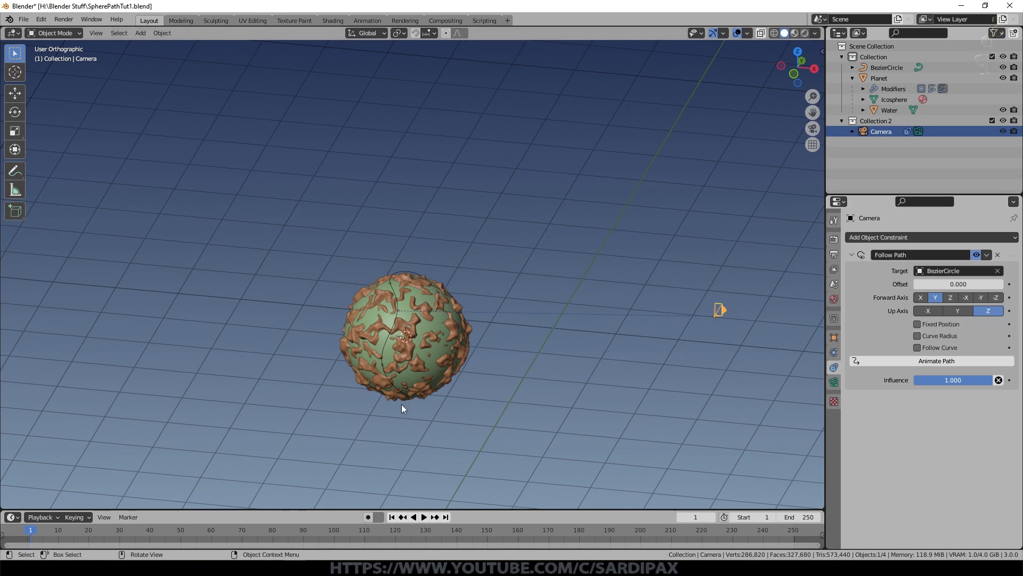
Step: Move the camera back to the planet, about -5.03 m in X and -0.32 m in Y, and rotate it about -0.4° in camera view
key("KP_7")
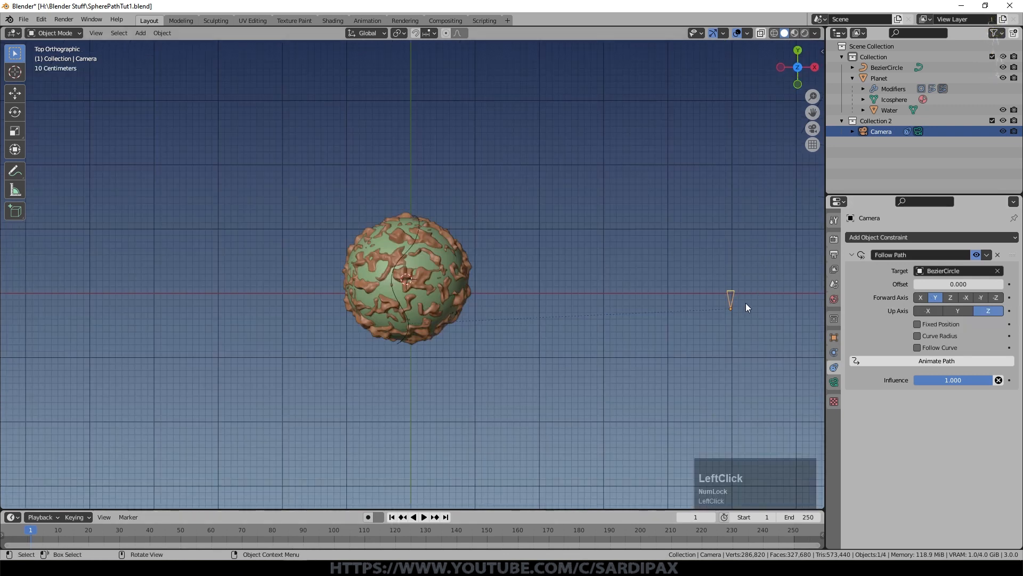
key("g")
left_click(422, 323)
key("KP_0")
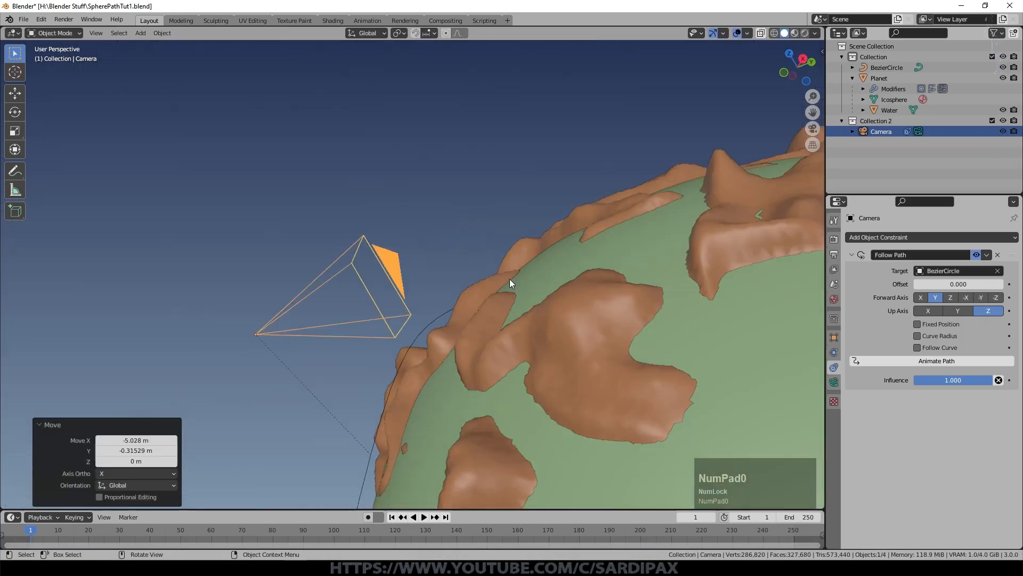
key("r")
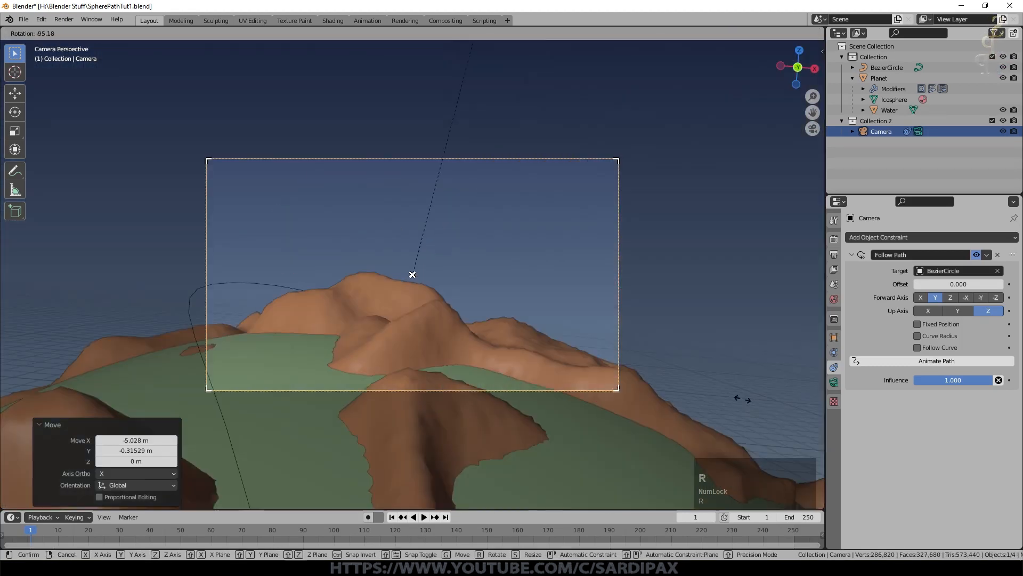
left_click(740, 300)
Step: Place the camera on the path curve, lowering it about 0.3 m in right view and fine-tuning its sideways position
key("KP_3")
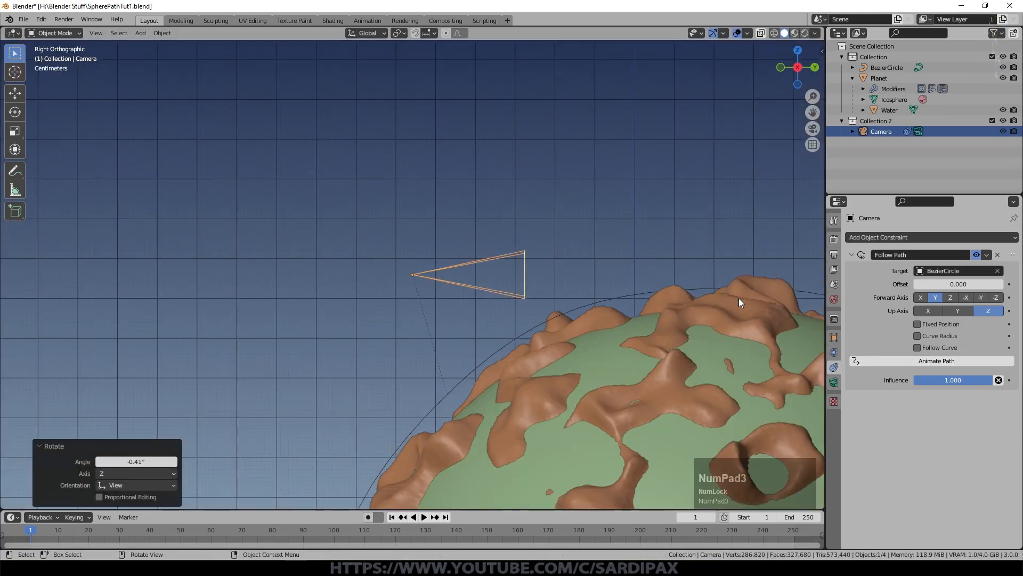
key("g")
left_click(774, 469)
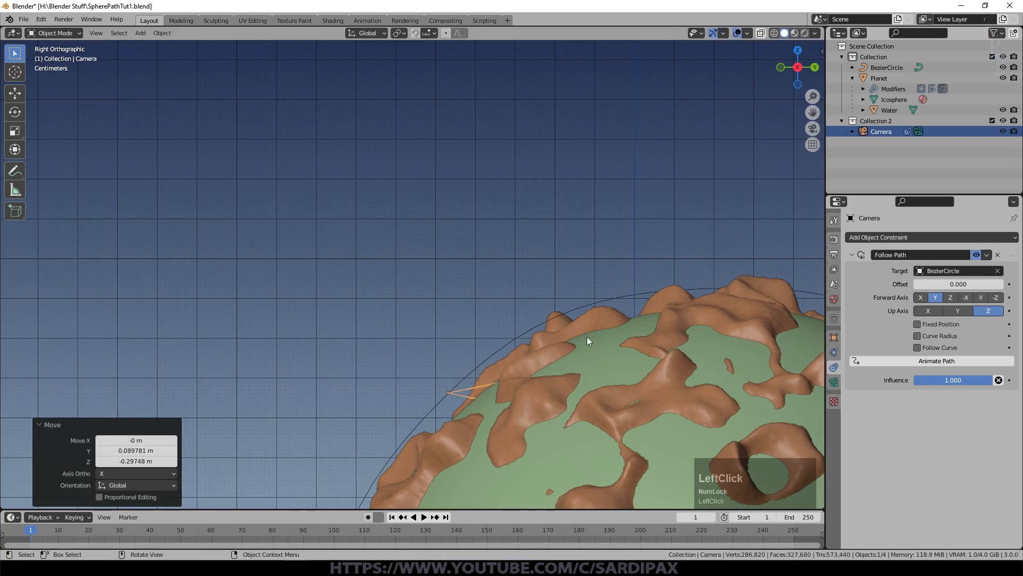
middle_click_drag(583, 344, 680, 386)
scroll(681, 386, "up", 5)
key("g")
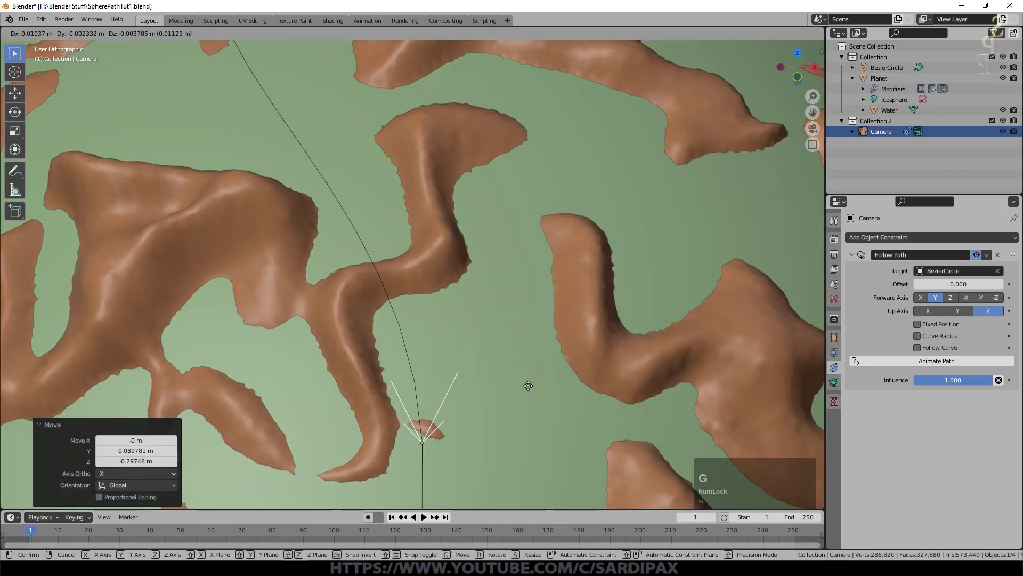
left_click(528, 387)
Step: Play the animation and examine the camera's travel along the curve around the planet
middle_click_drag(486, 396, 491, 297)
key("KP_Decimal")
scroll(458, 325, "down", 5)
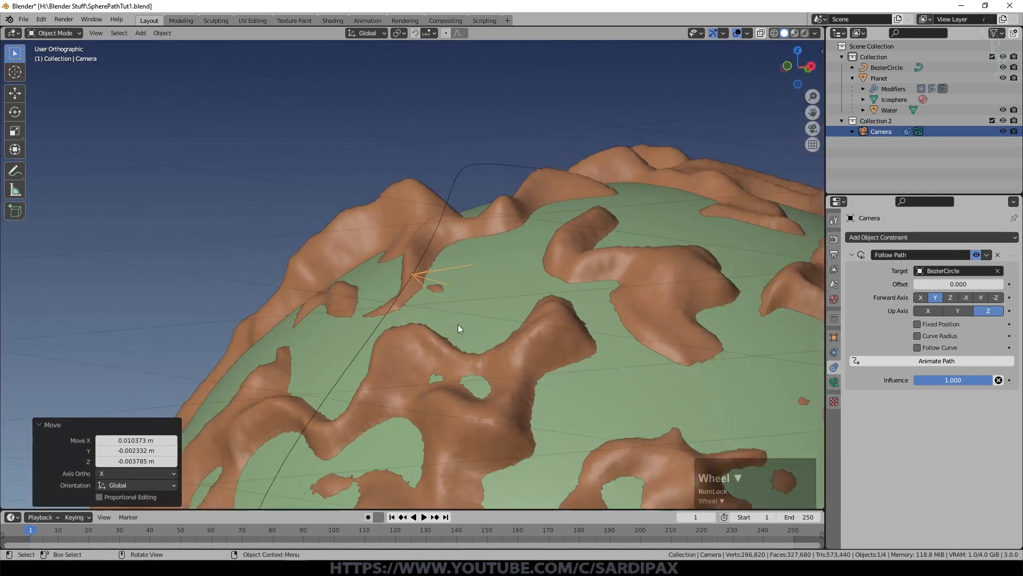
key("space")
scroll(402, 366, "down", 5)
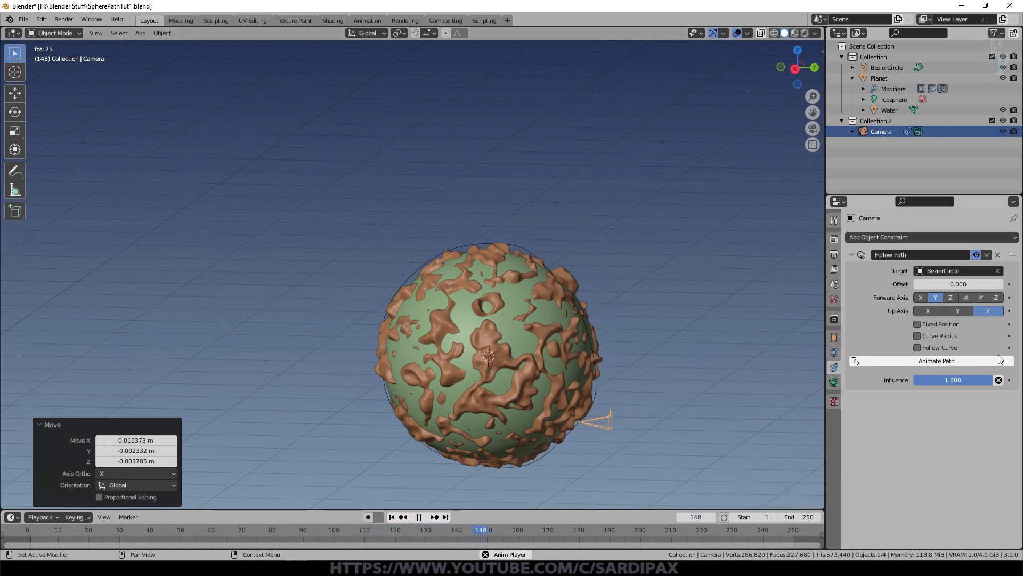
Step: Turn on Follow Curve in the camera's Follow Path constraint and preview the animation through the camera
left_click(924, 347)
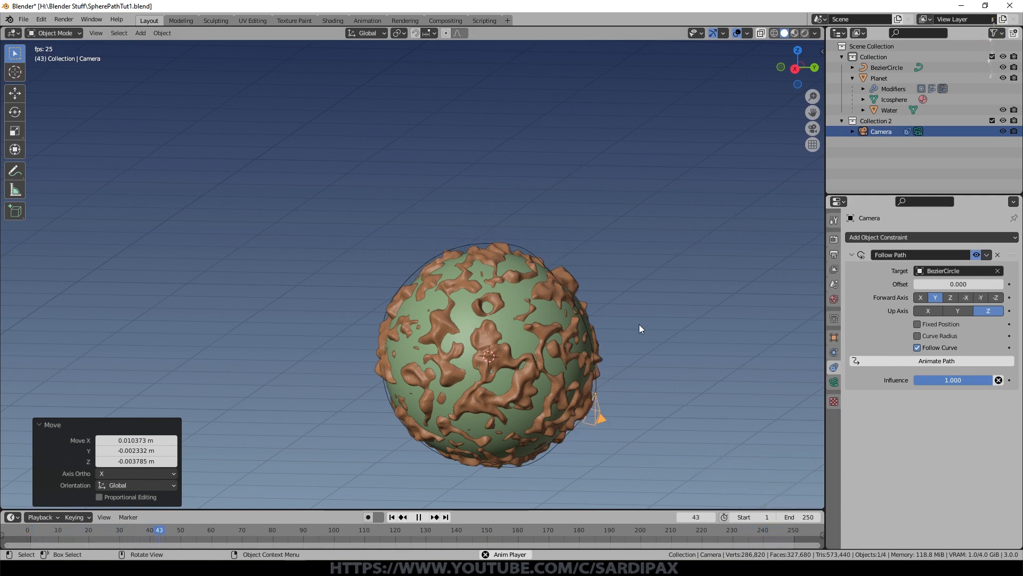
key("KP_0")
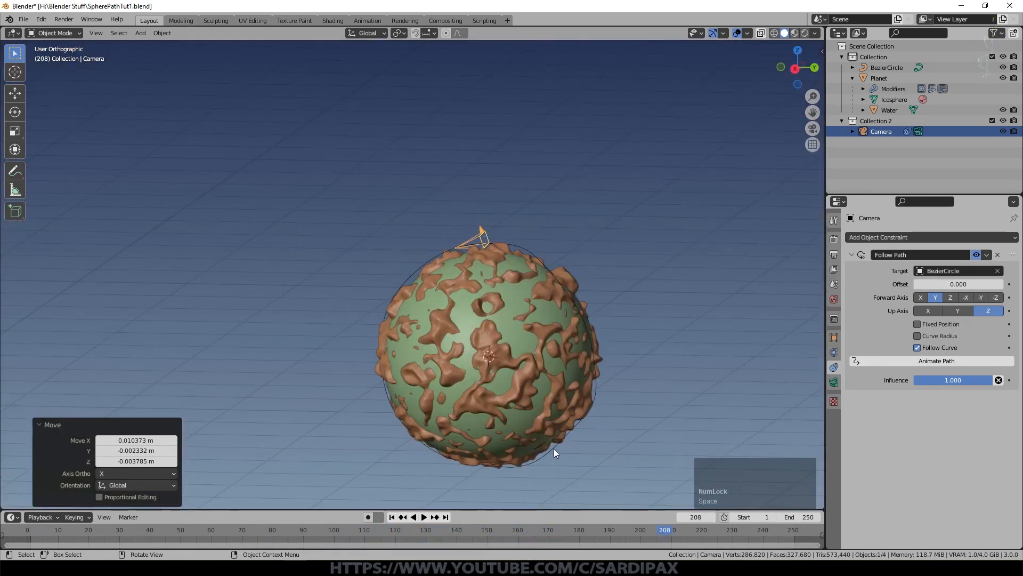
Step: Select the path curve, return to frame 1, and set its Path Animation length to 250 frames
left_click(554, 449)
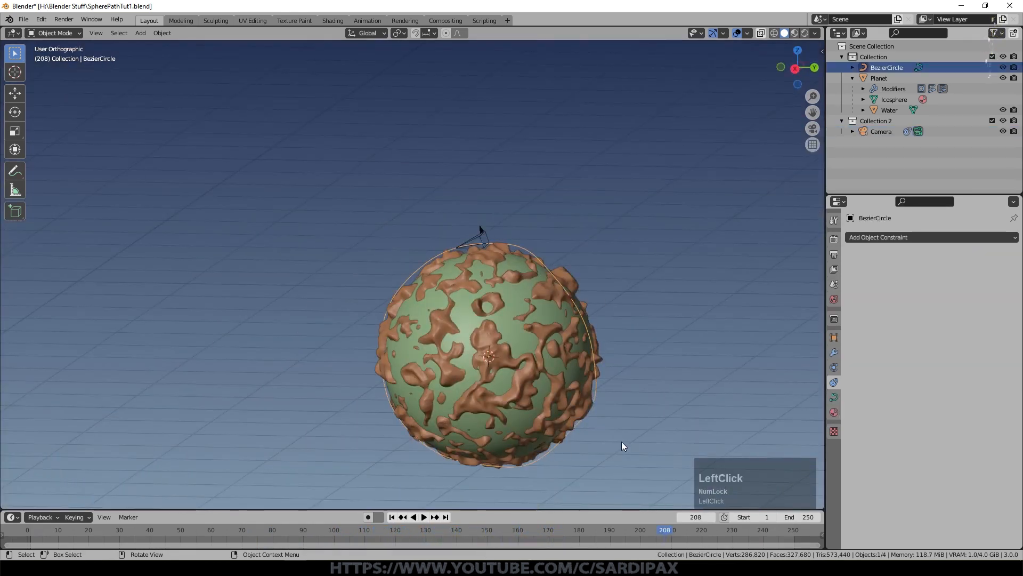
key("shift+Left")
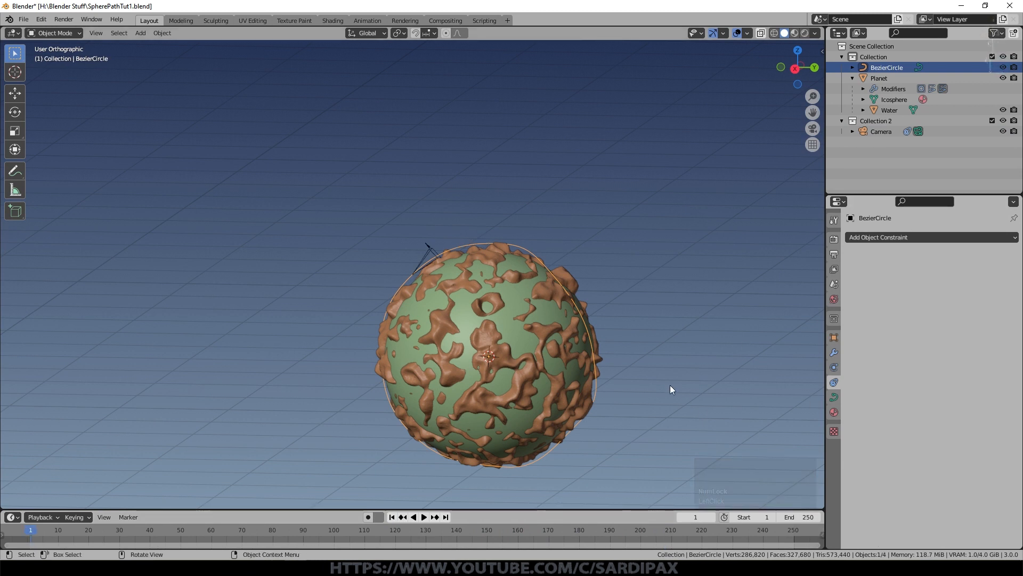
middle_click_drag(670, 385, 859, 401)
left_click(835, 397)
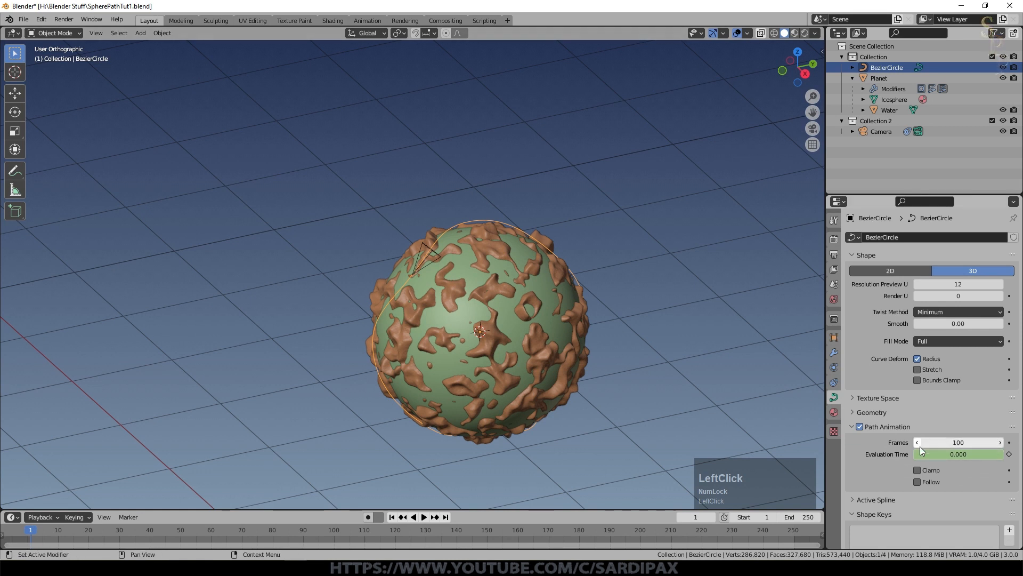
left_click(950, 445)
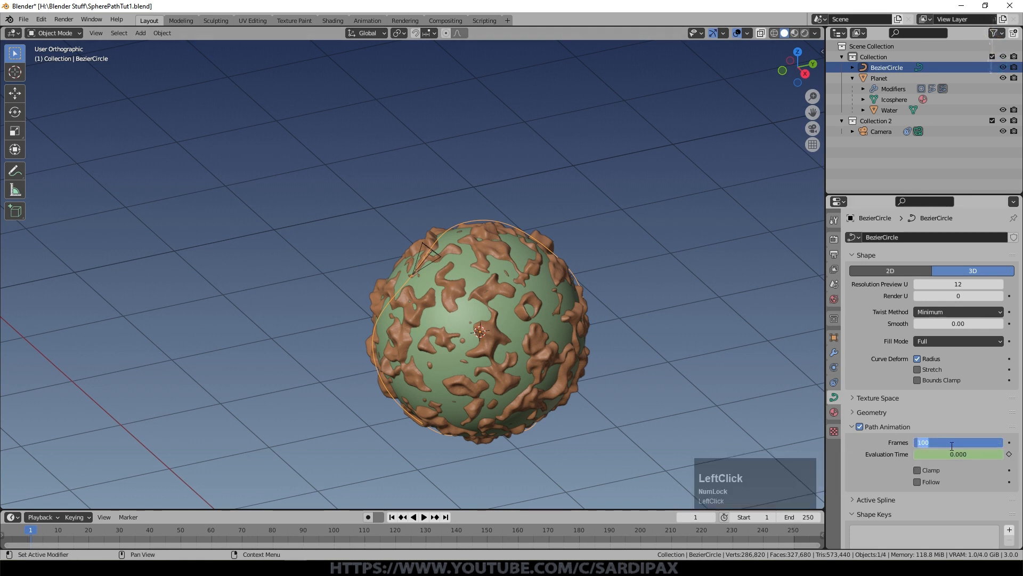
type("250")
key("Return")
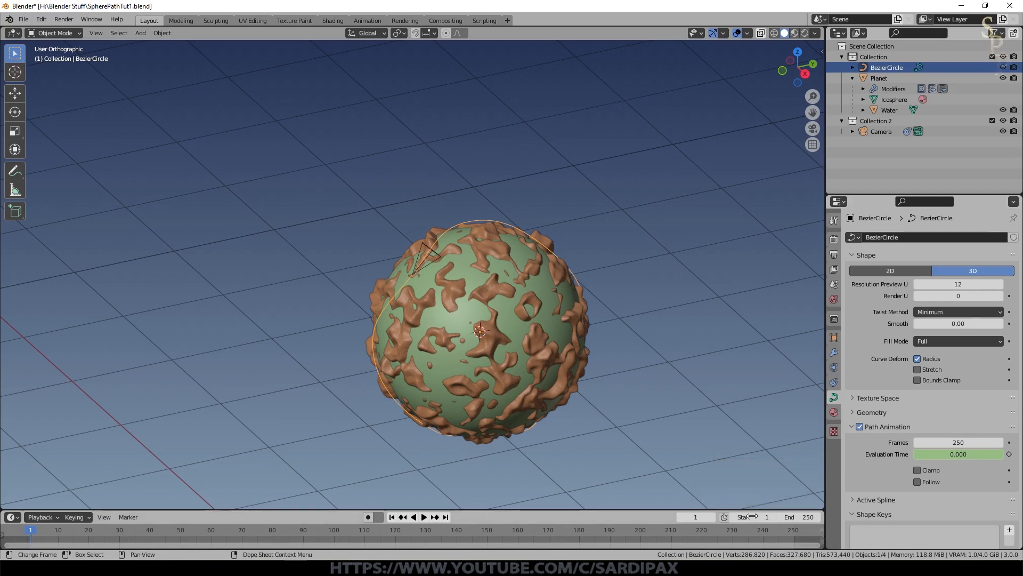
Step: Play the animation, watch it through the camera, and go back to frame 1
key("space")
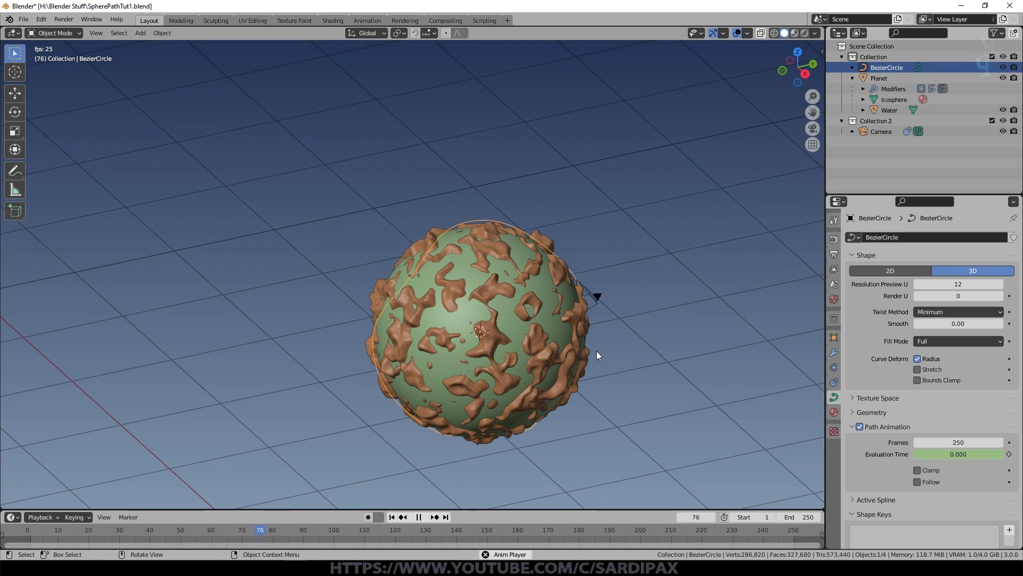
key("KP_0")
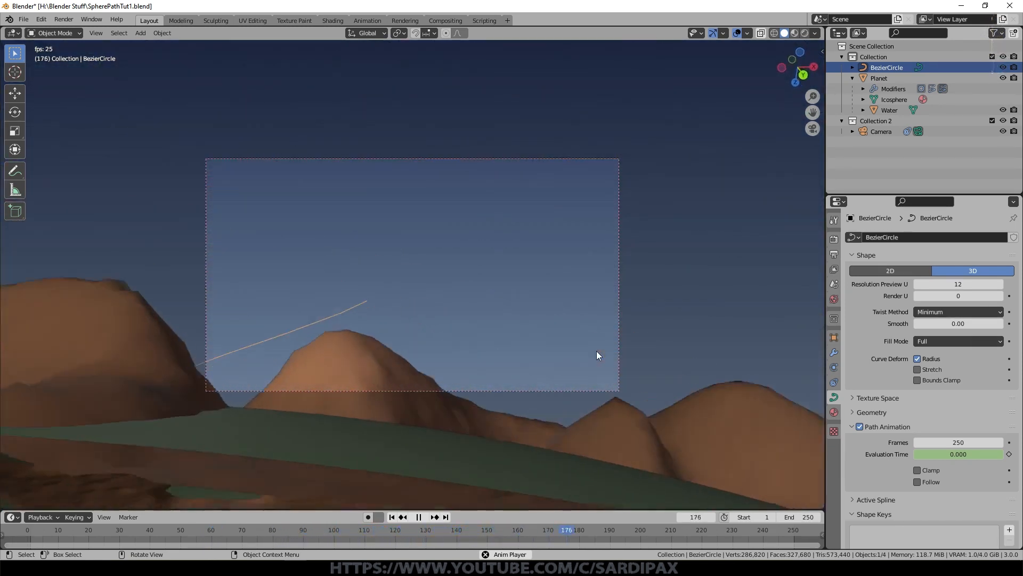
key("space")
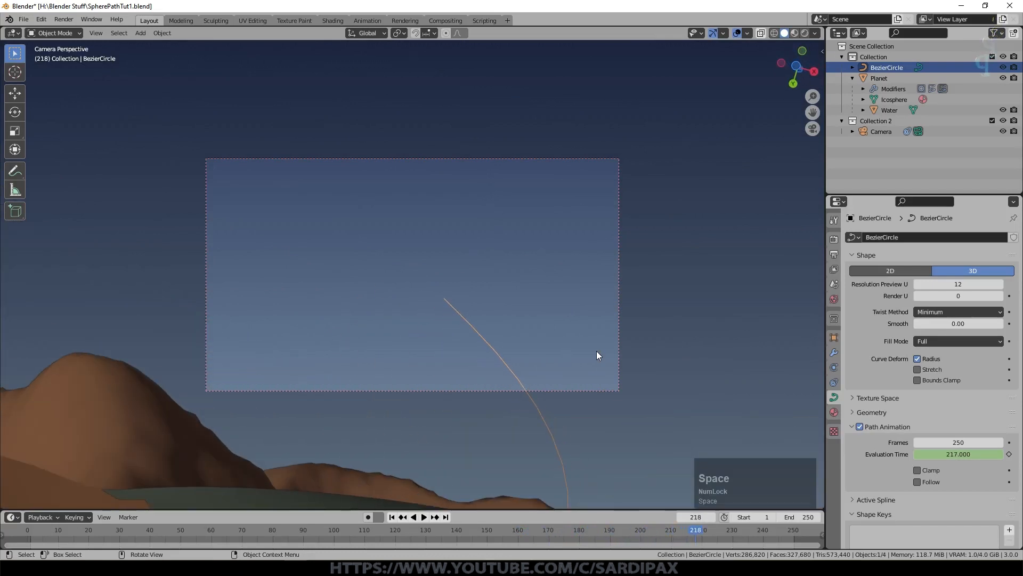
left_click(392, 517)
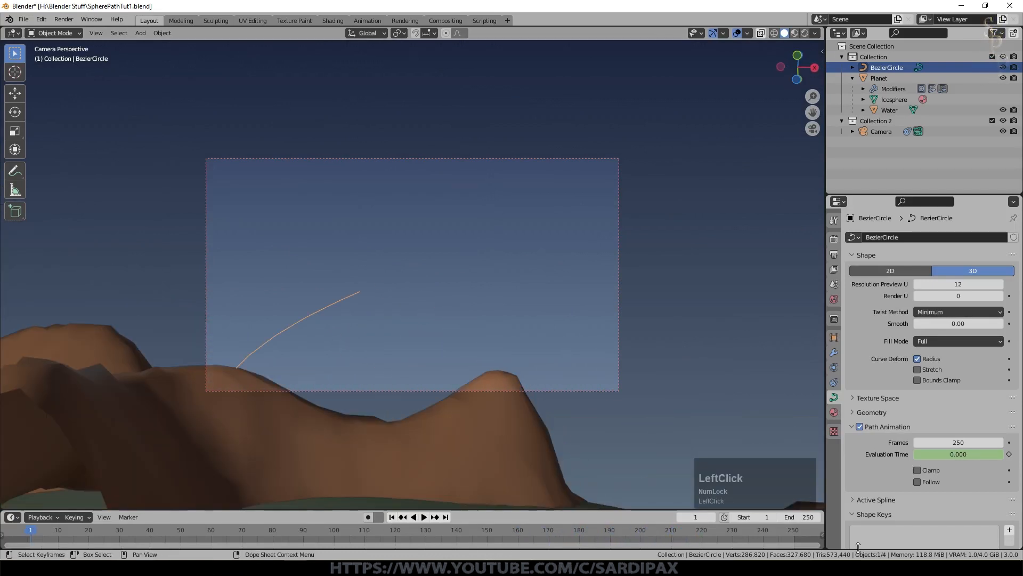
Step: Set the scene's end frame to 1000 and the curve's Path Animation length to 1000 frames
left_click(811, 517)
type("1000")
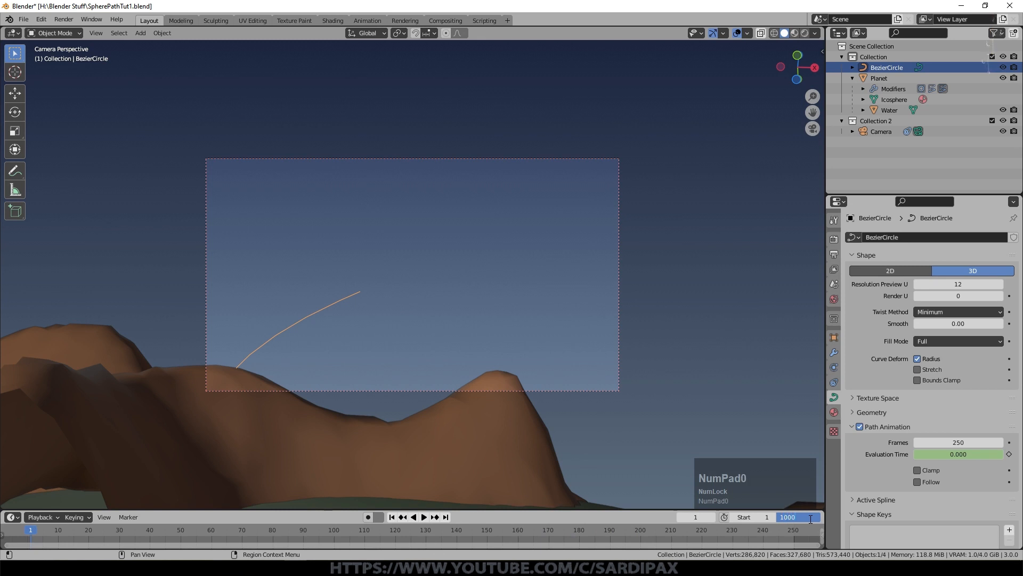
key("KP_Enter")
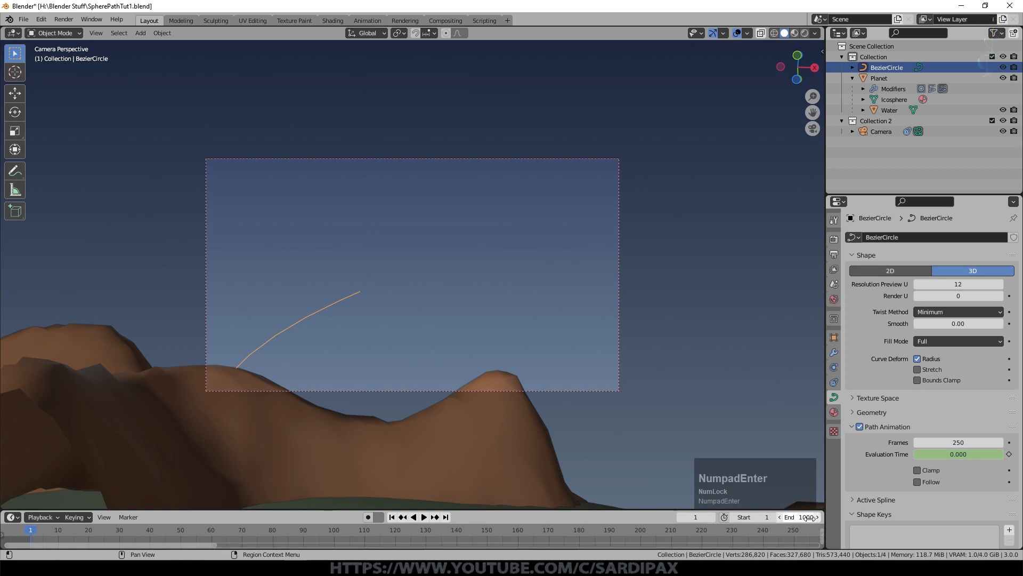
left_click(959, 440)
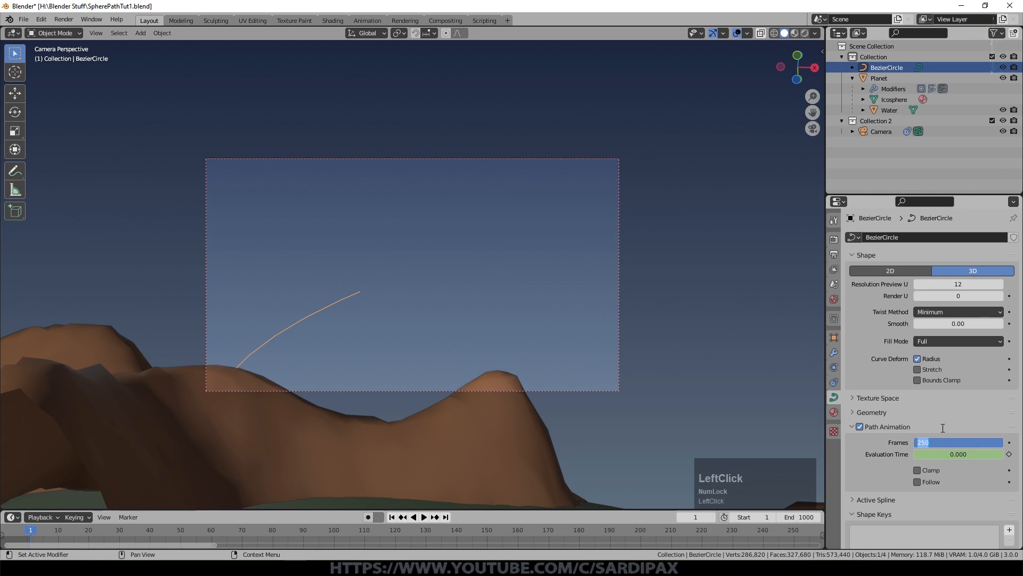
type("1000")
key("KP_Enter")
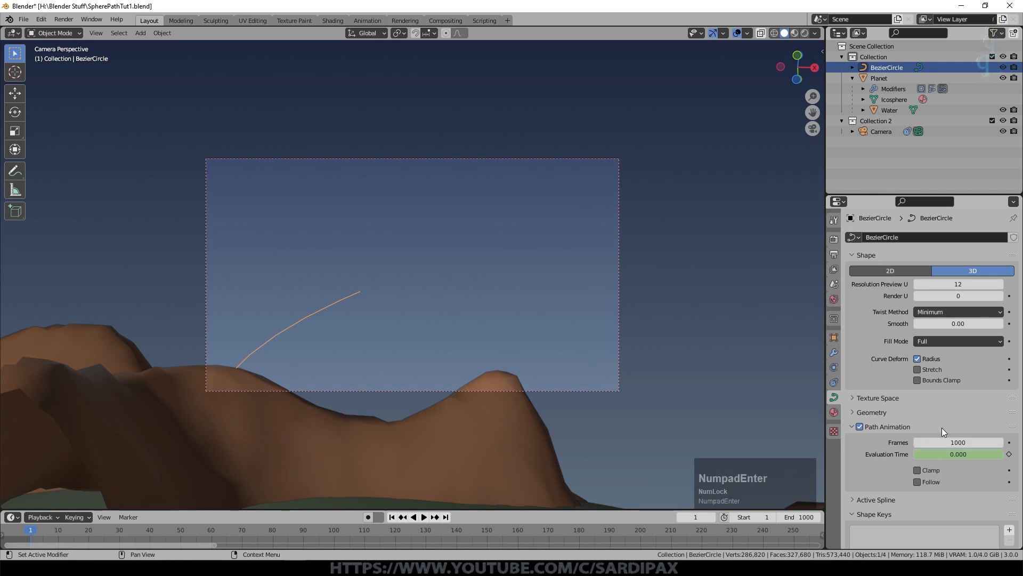
Step: Play the slowed animation in camera view and stop at about frame 261, where the terrain gets close
key("space")
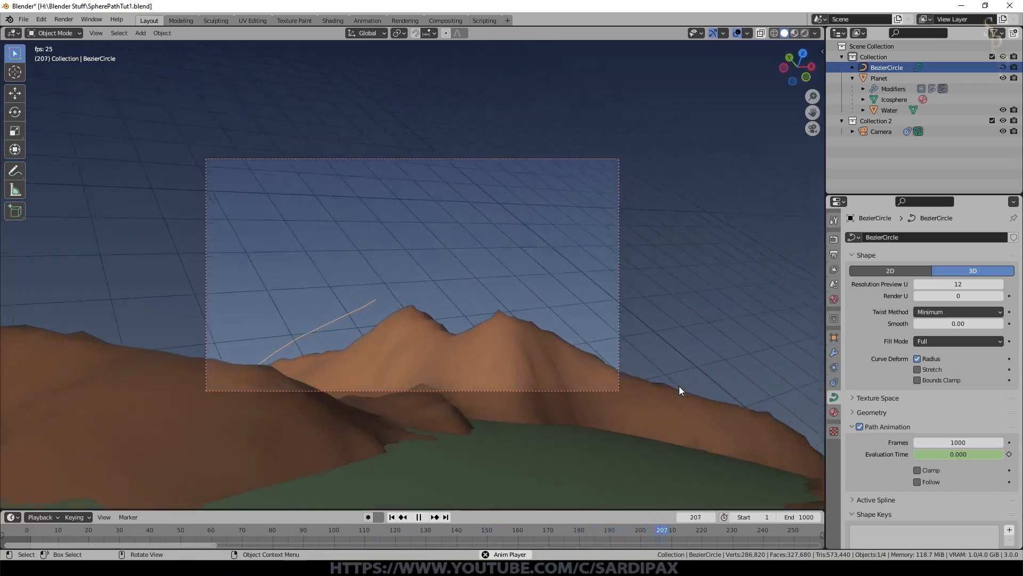
key("space")
key("space")
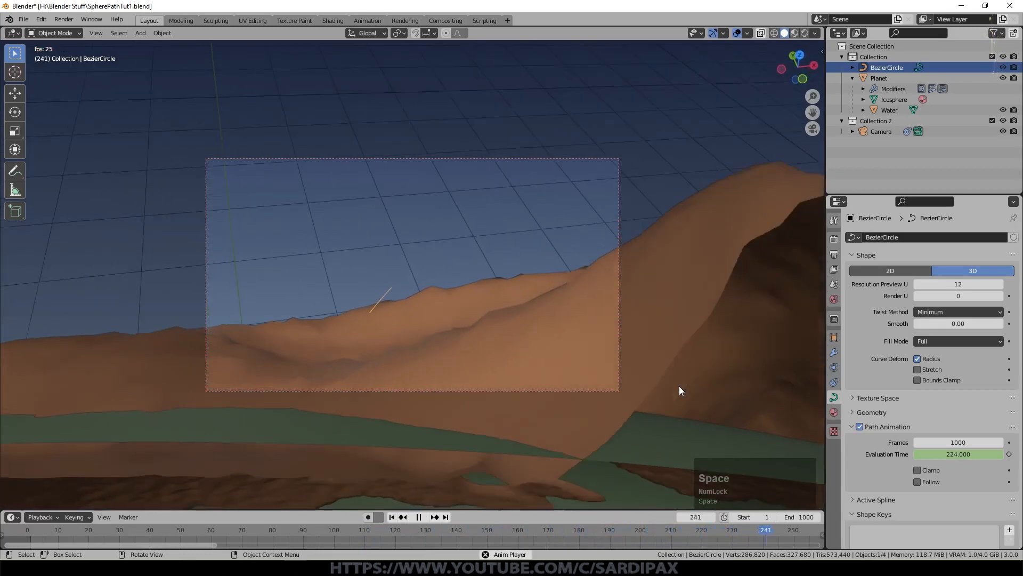
key("space")
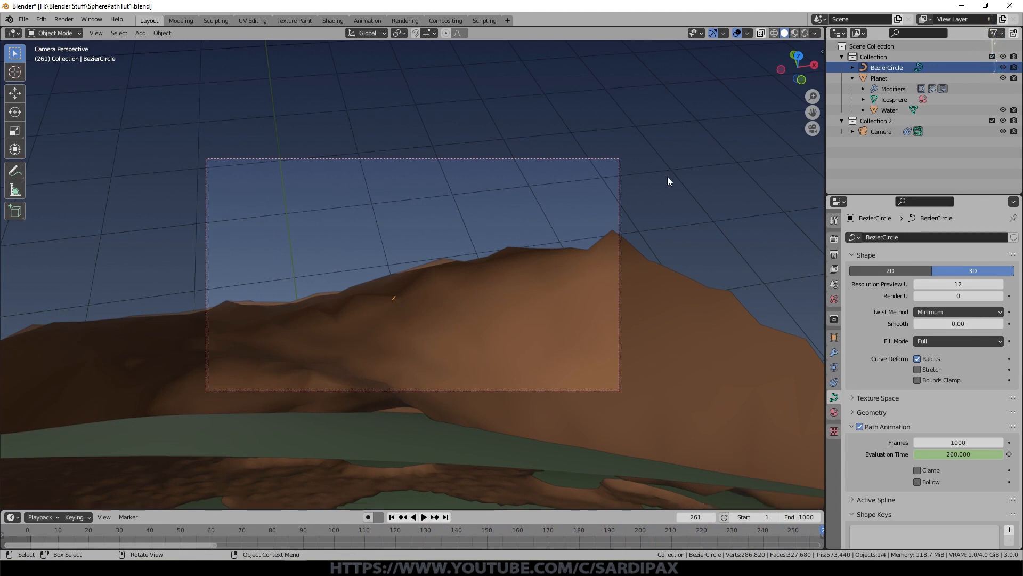
Step: Select the camera and set its lens Clip Start to 0.01 m
left_click(618, 187)
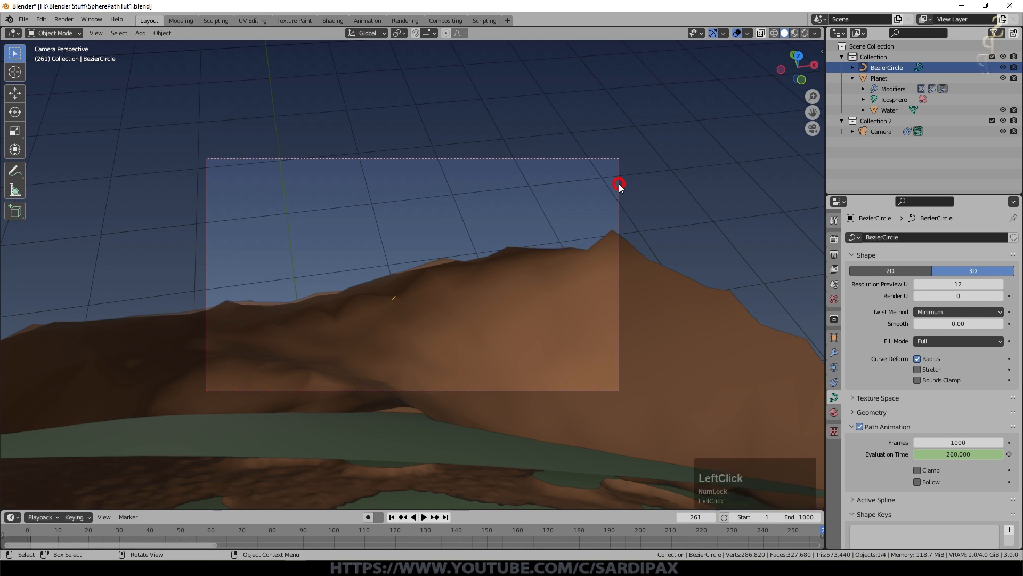
left_click(882, 131)
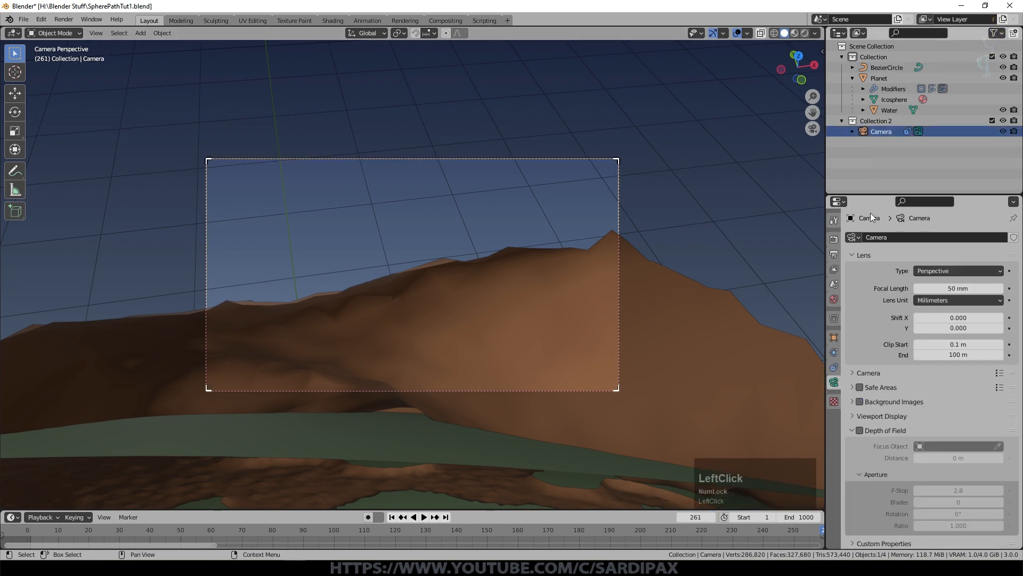
left_click(948, 344)
type(".01")
key("KP_Enter")
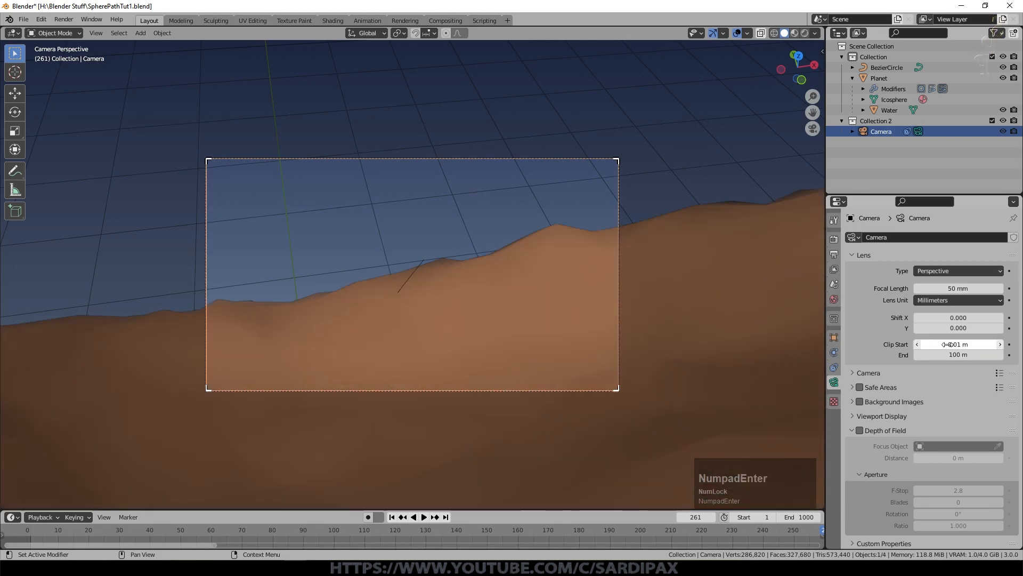
Step: At frame 272, edit the path curve and raise the control point near the camera about 0.014 m in Y and 0.011 m in Z
key("space")
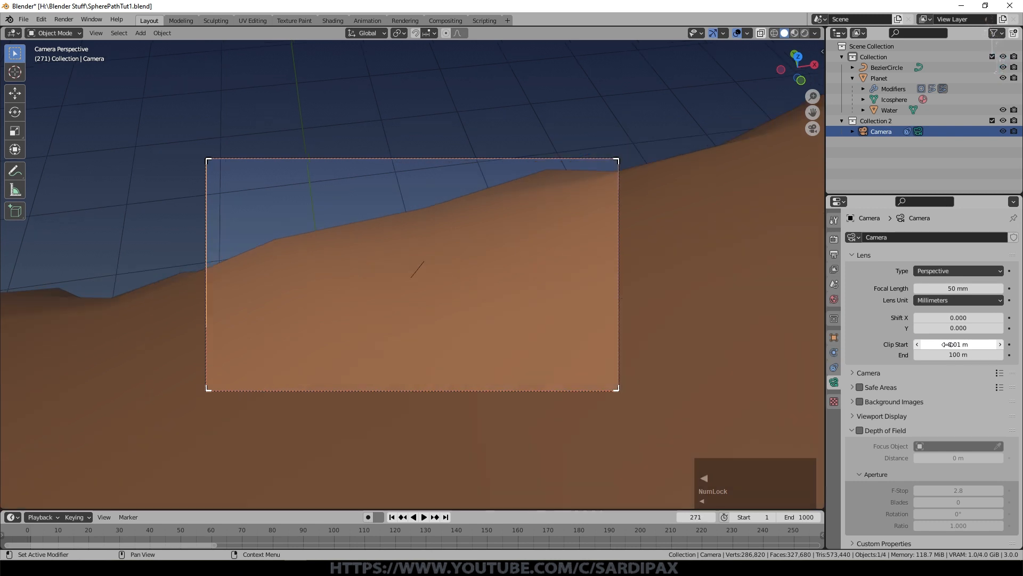
left_click(356, 294)
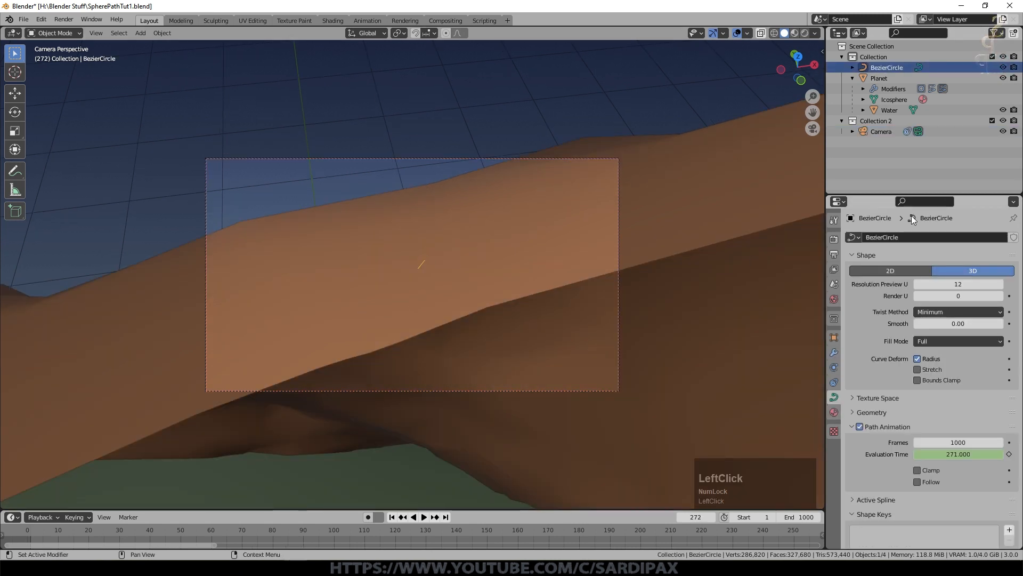
key("Tab")
middle_click_drag(531, 327, 631, 358)
left_click(617, 321)
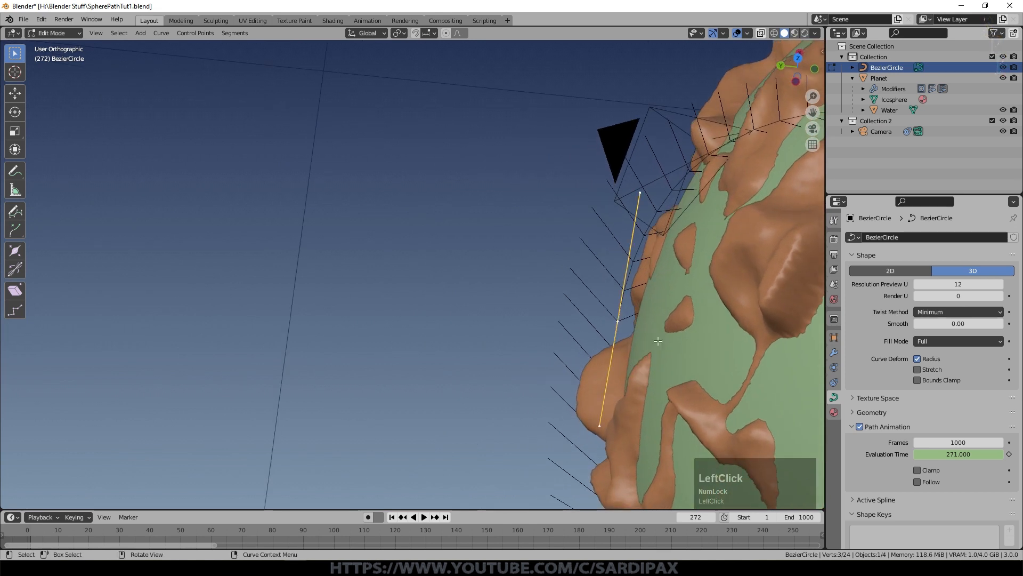
key("KP_0")
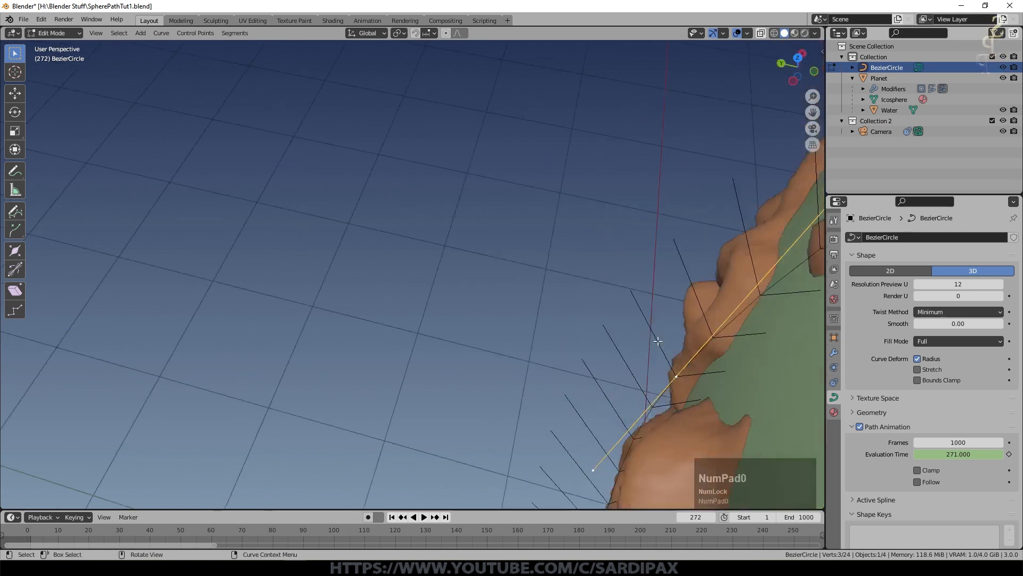
key("g")
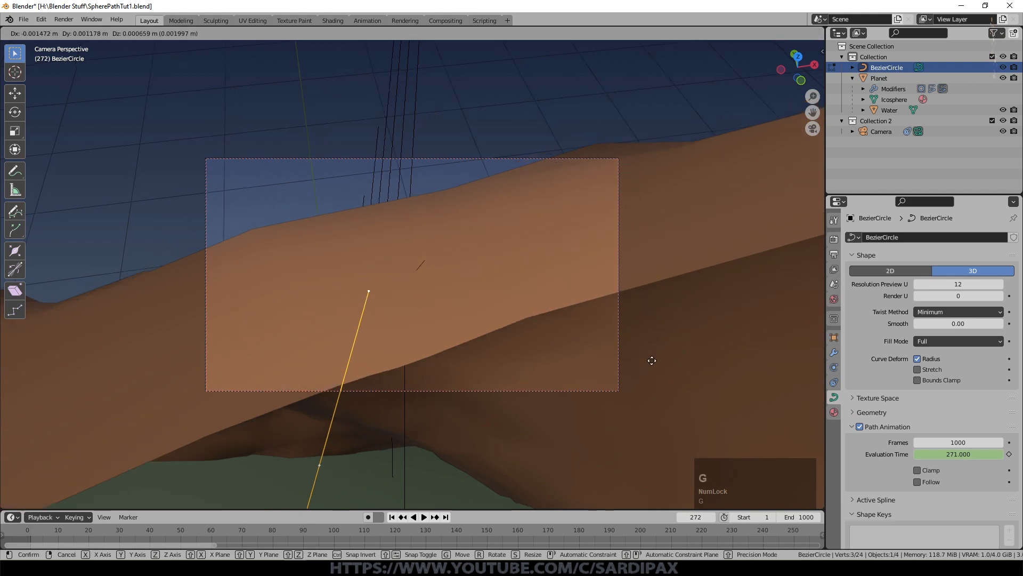
left_click(650, 346)
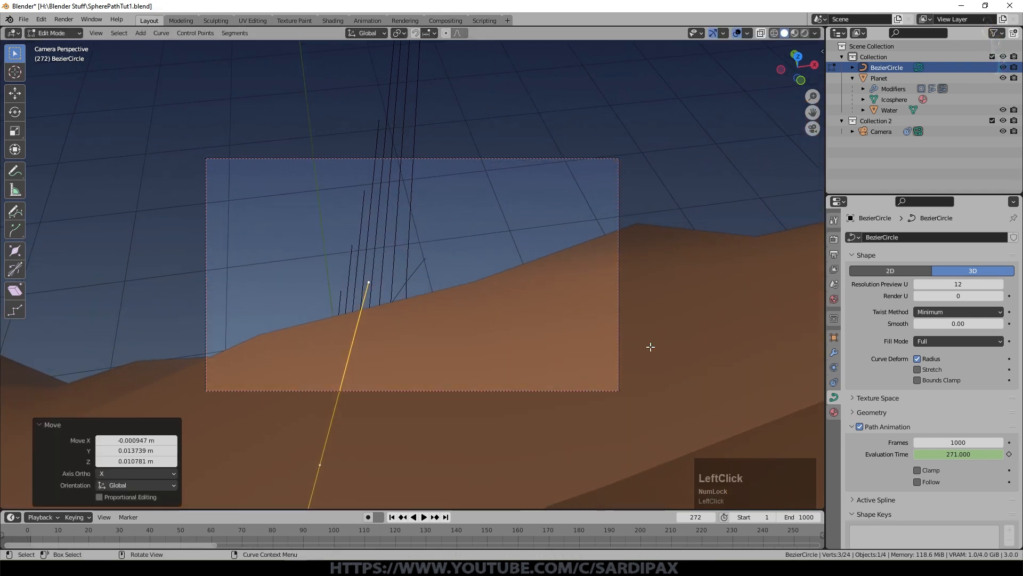
Step: At frame 274, raise the same control point about 0.007 m in Y and 0.005 m in Z in camera view
key("space")
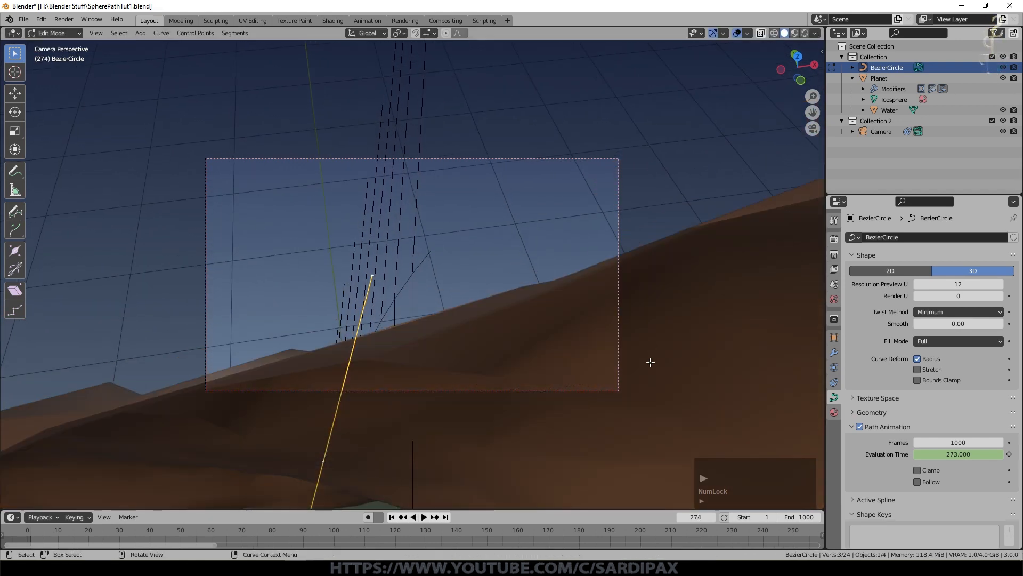
key("g")
left_click(650, 359)
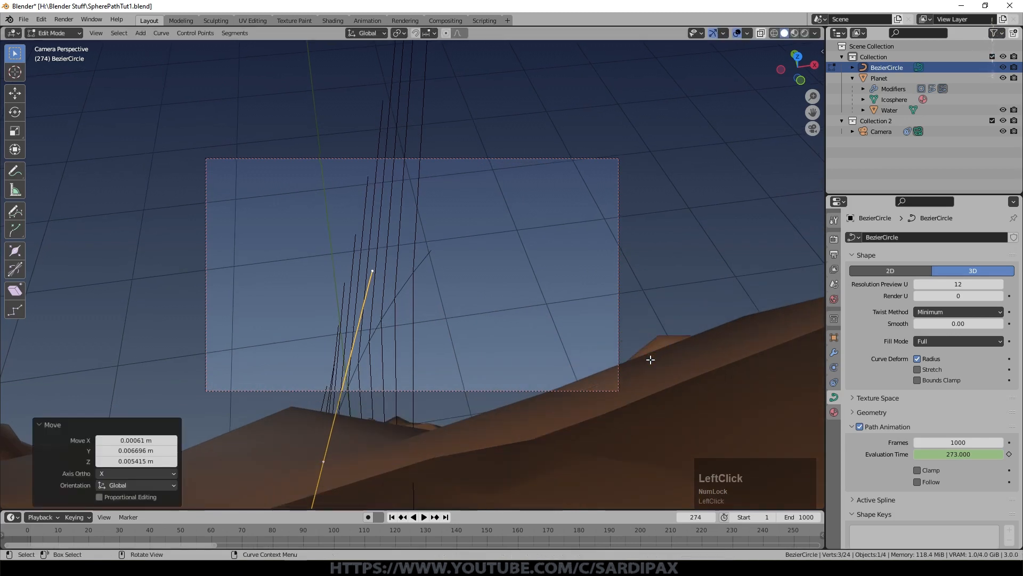
Step: At frame 319, rotate the selected curve control point about 9.7° along the planet's surface and finish editing the curve
key("space")
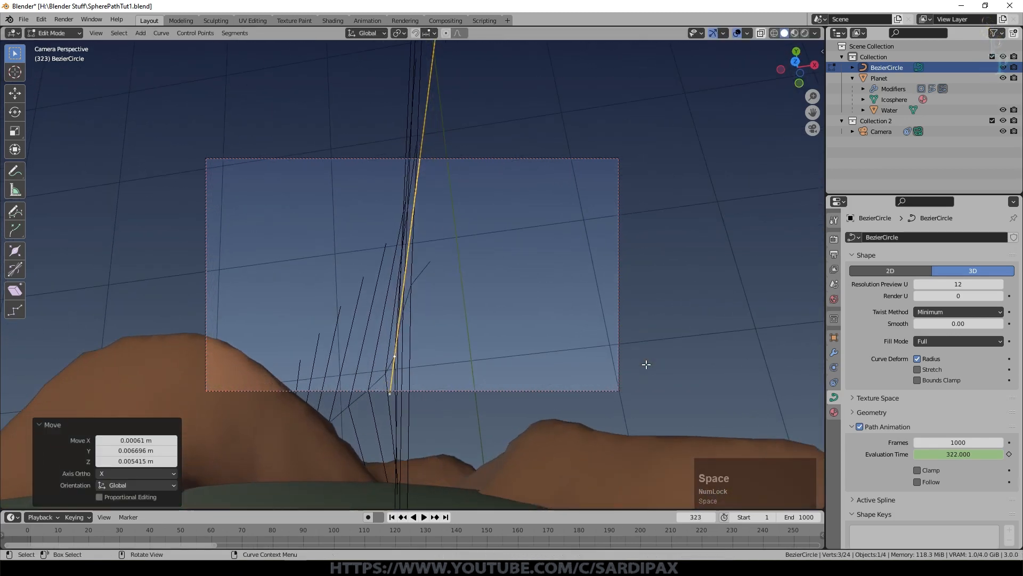
middle_click_drag(646, 361, 644, 274)
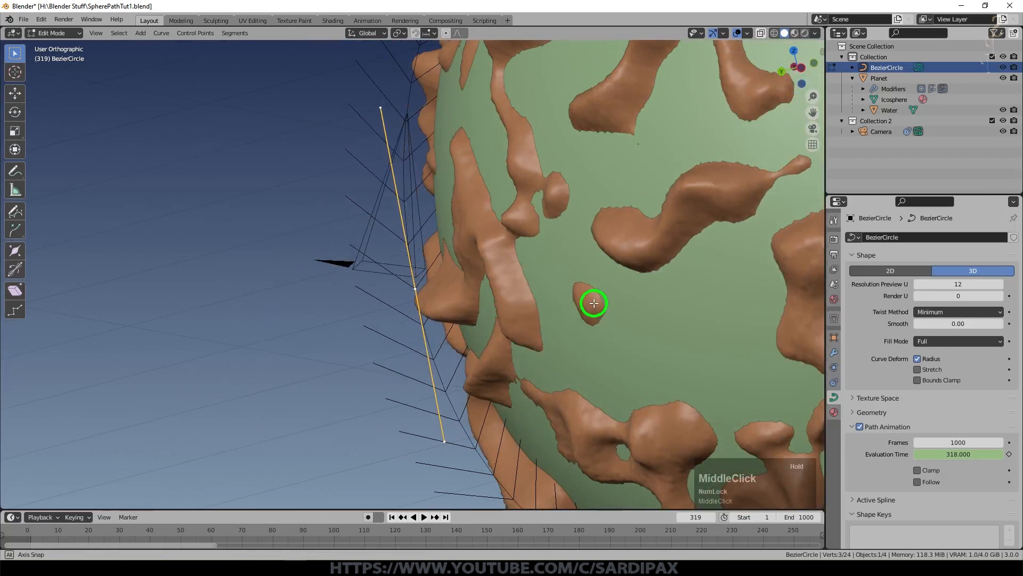
key("r")
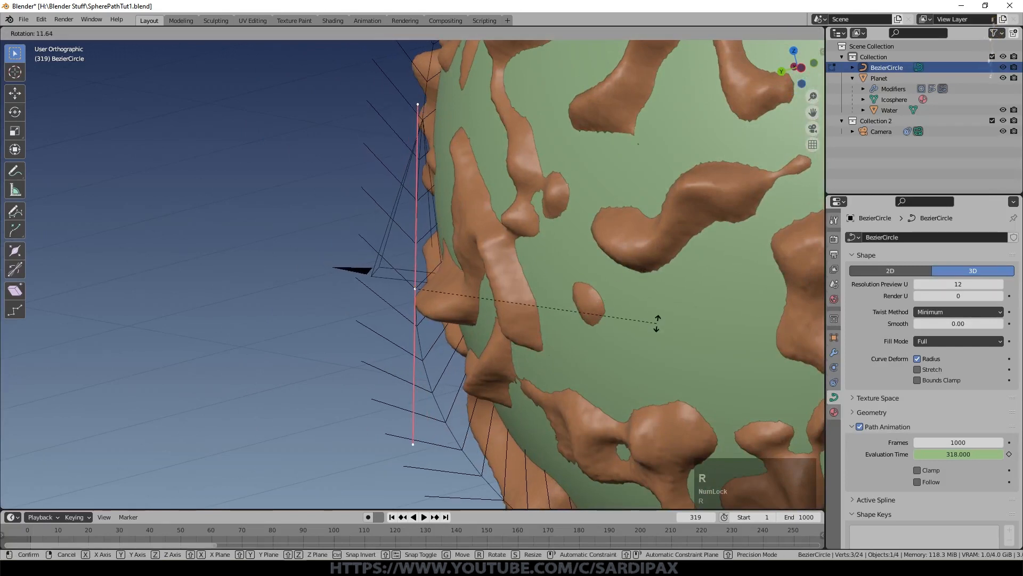
left_click(653, 315)
key("KP_0")
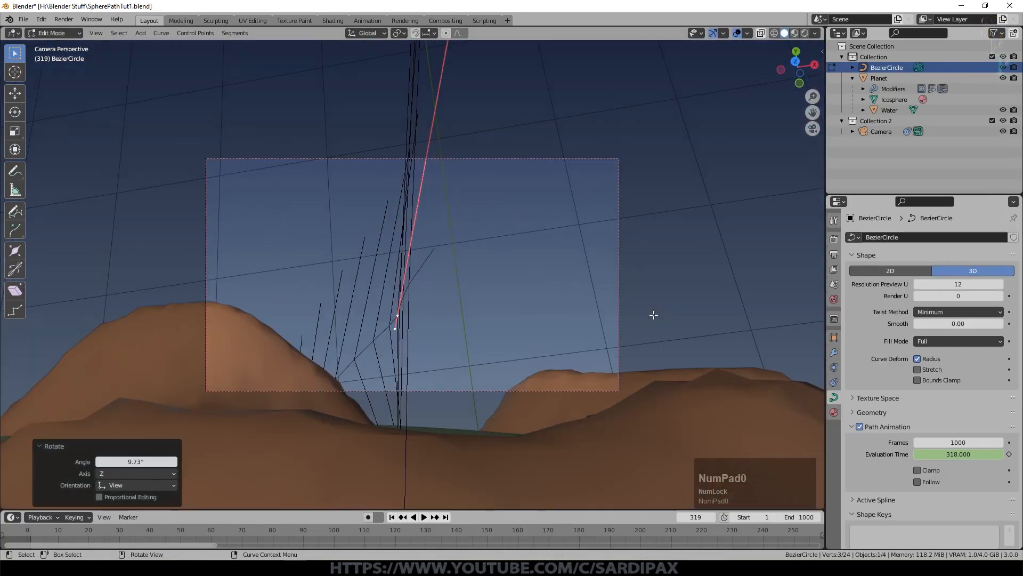
key("Tab")
Step: Select the camera, tilt it down around the X axis, and roll it about 6.6° in camera view
left_click(880, 131)
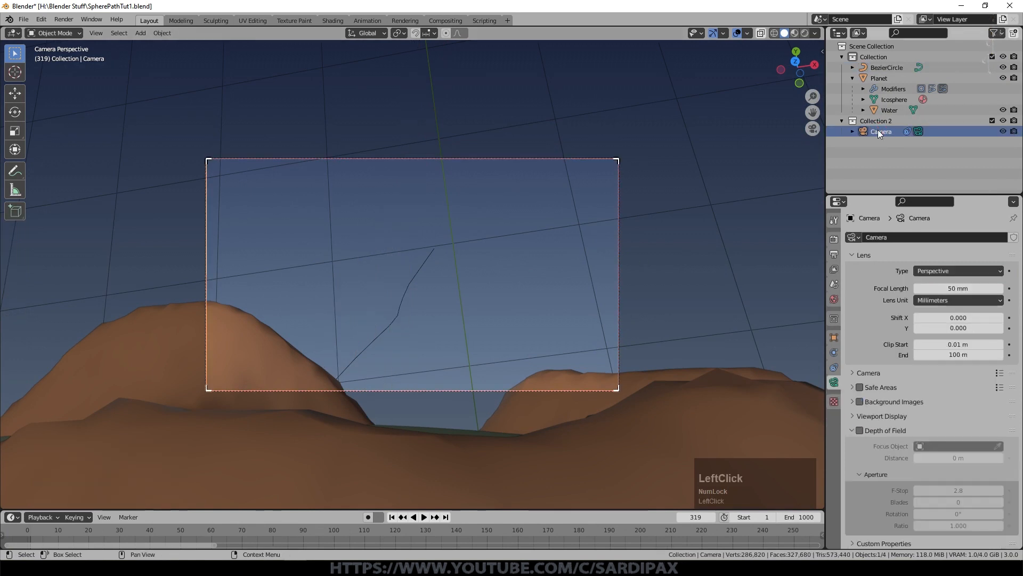
key("r")
key("x")
left_click(627, 337)
key("r")
left_click(670, 353)
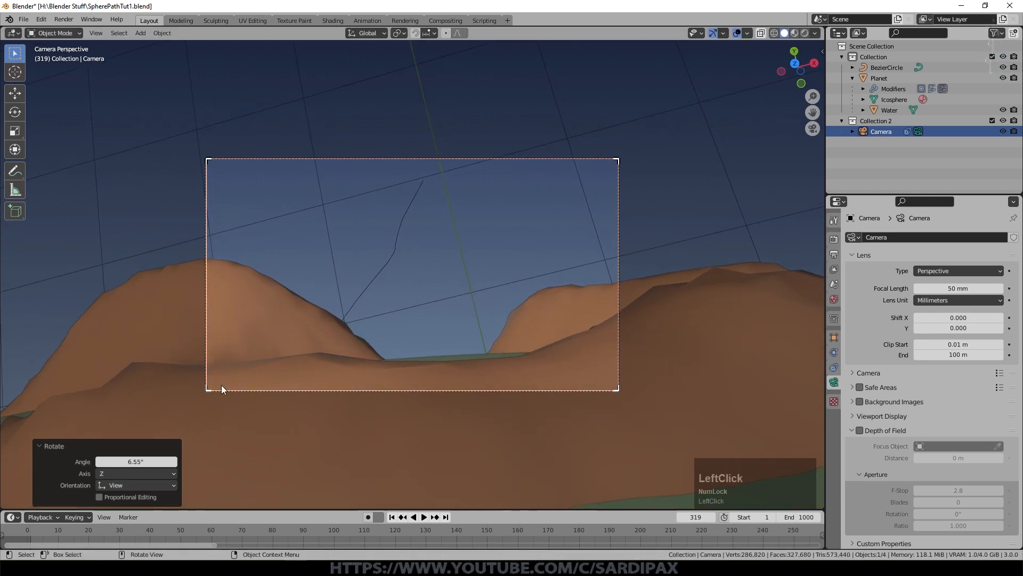
Step: Play the path animation to frame 383, edit the Bezier circle, and move its control point about 0.04 m along negative Y in camera view
left_click(881, 68)
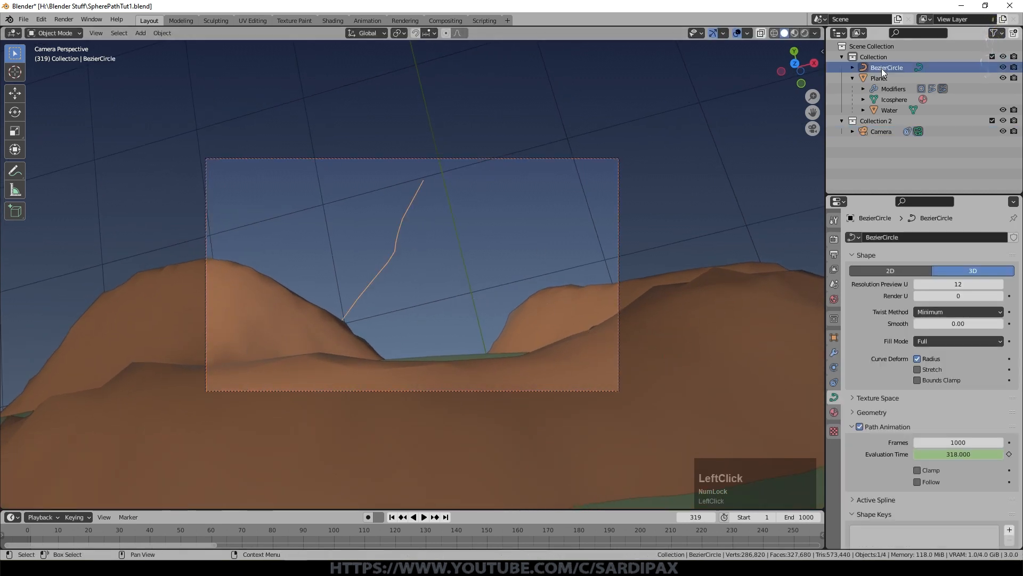
key("space")
key("space")
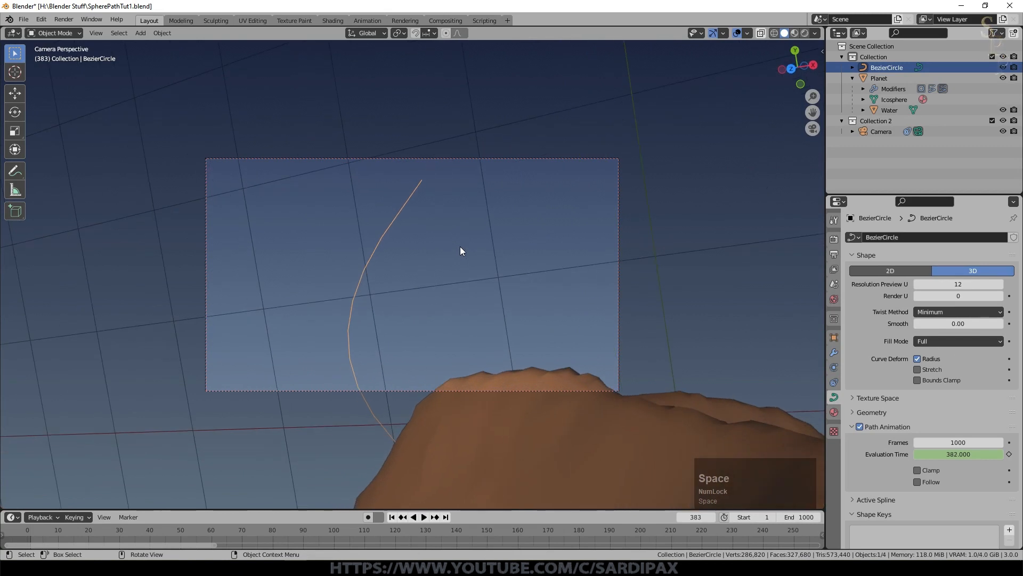
key("KP_0")
middle_click_drag(399, 221, 392, 288)
key("Tab")
key("KP_0")
key("g")
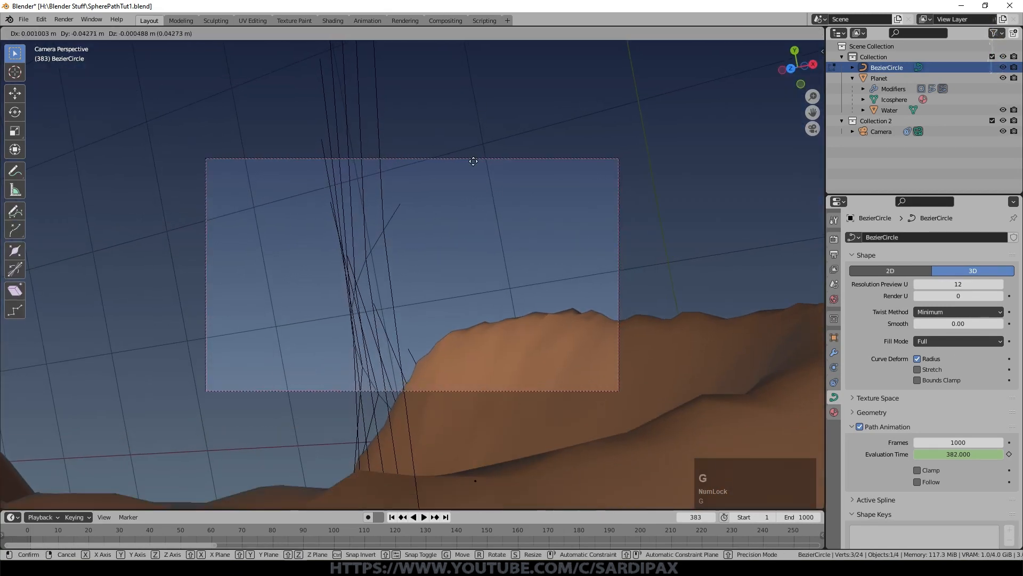
left_click(455, 136)
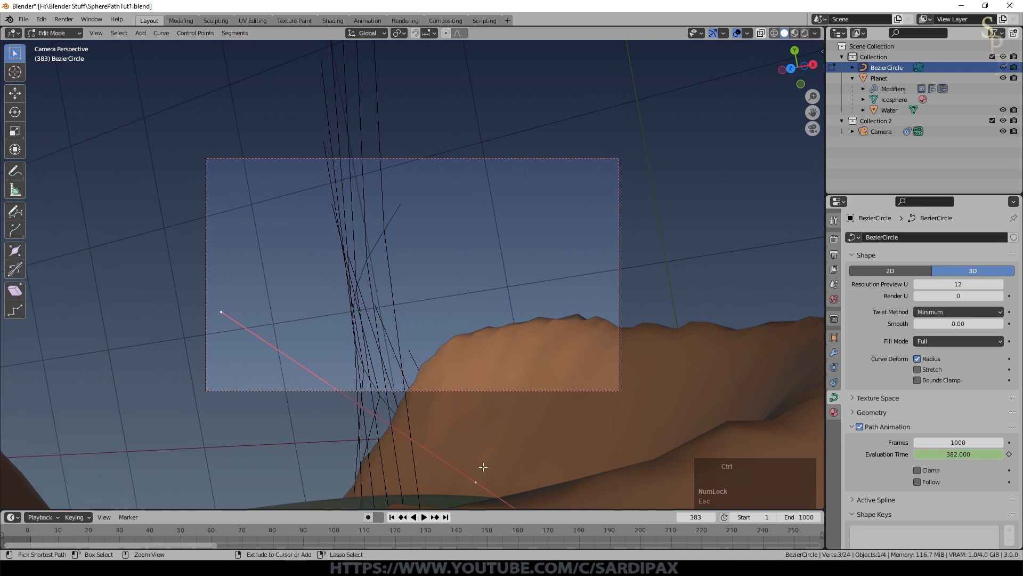
Step: Tilt the selected curve control point by about -6° at frame 383 and adjust its position in camera view
key("ctrl+t")
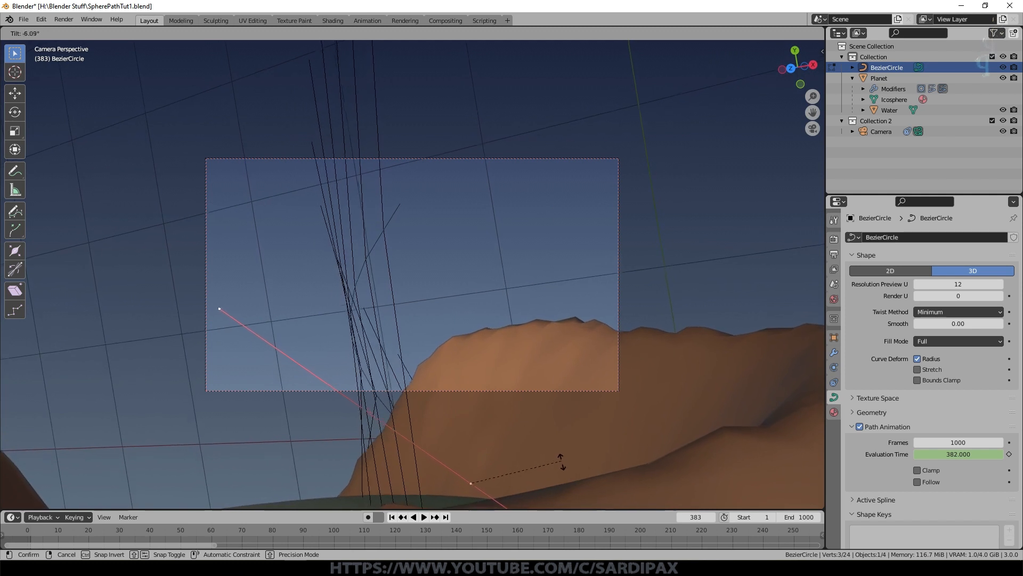
left_click(562, 459)
key("g")
left_click(578, 485)
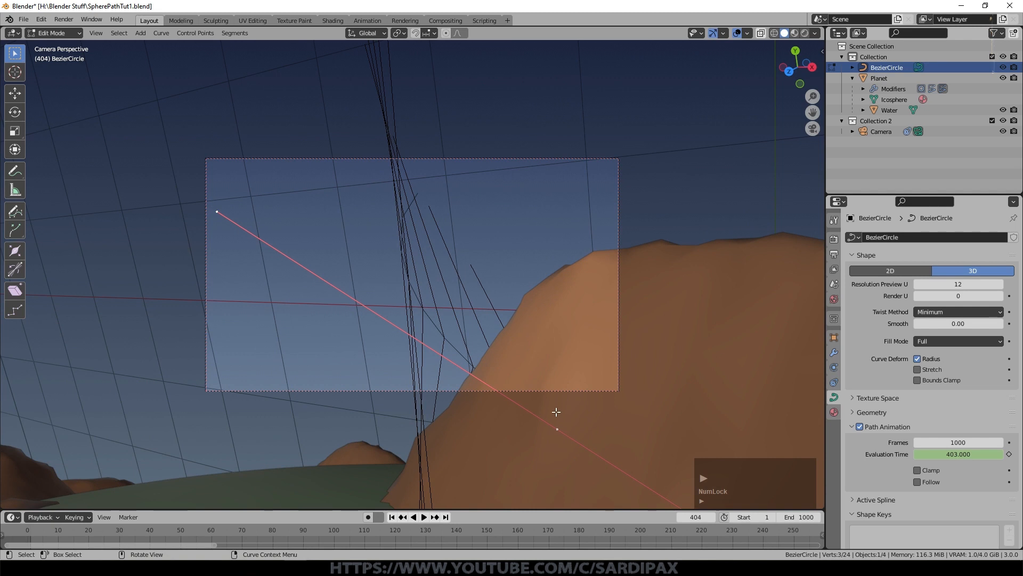
Step: Rotate the control point about -19.6° in camera view at frame 404, and tilt it about 5.1° at frame 447
key("r")
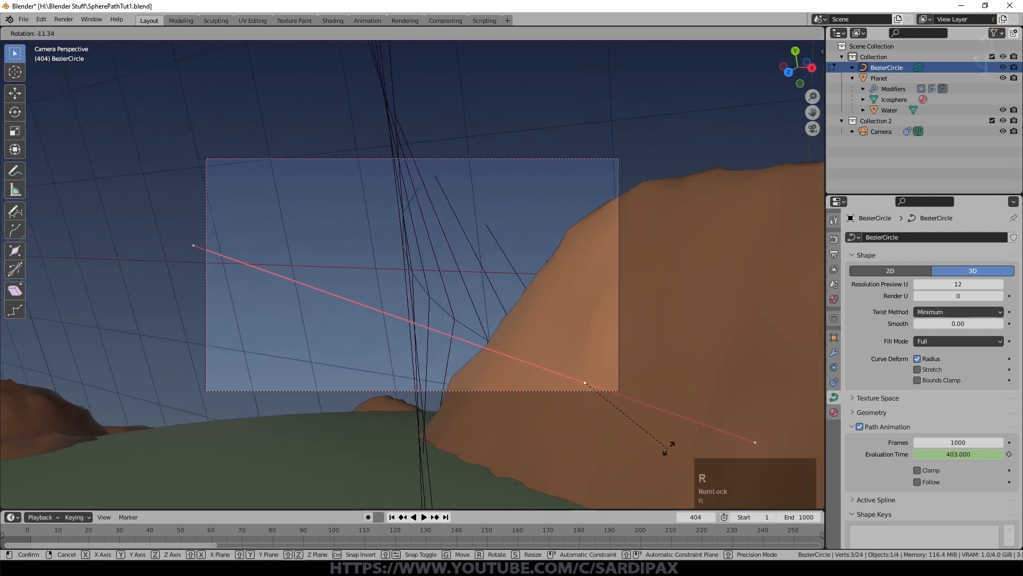
left_click(669, 431)
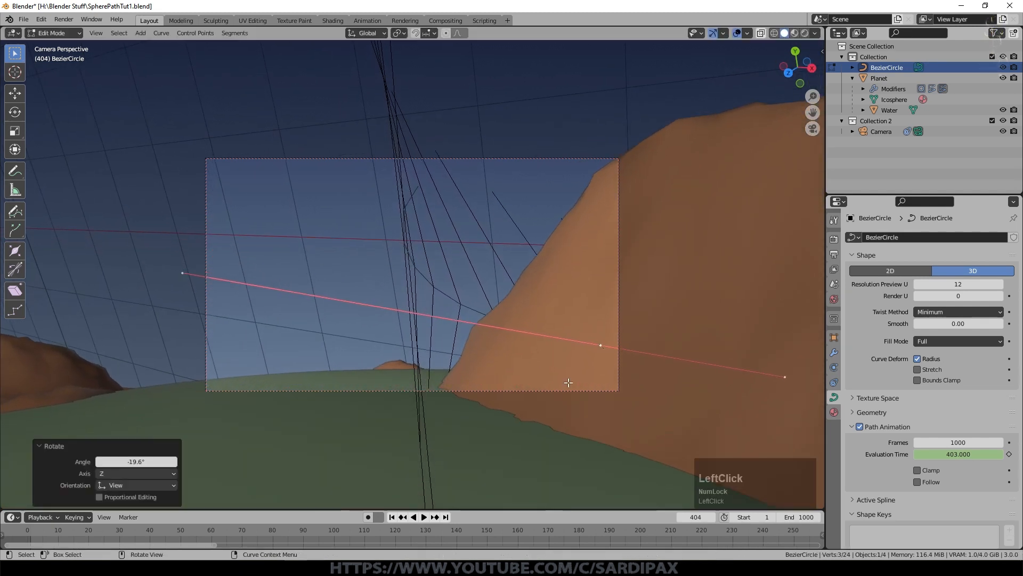
key("space")
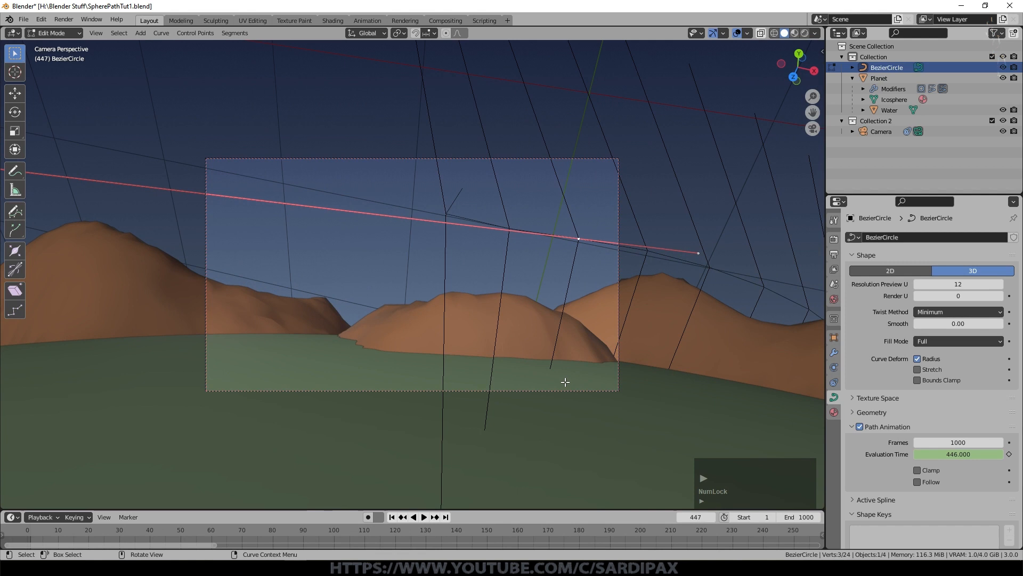
key("ctrl+t")
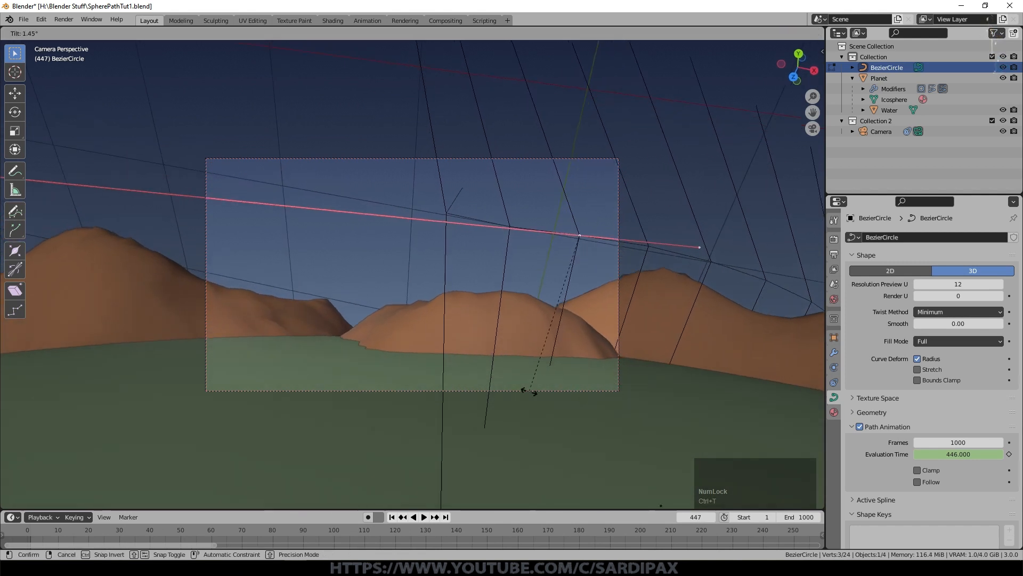
left_click(542, 398)
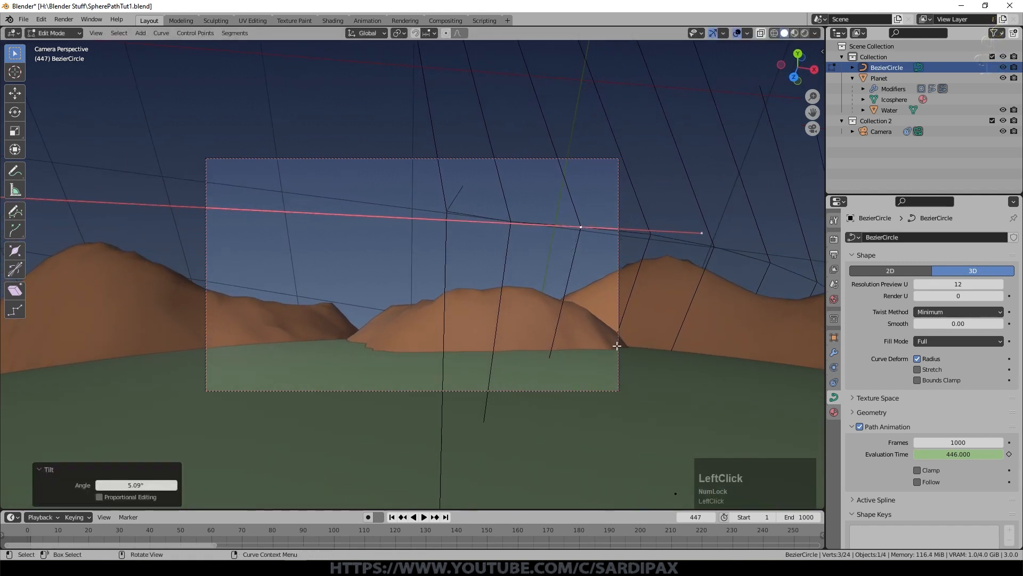
Step: At frame 501, subdivide the path segment around the camera and select the new control point in the middle
key("space")
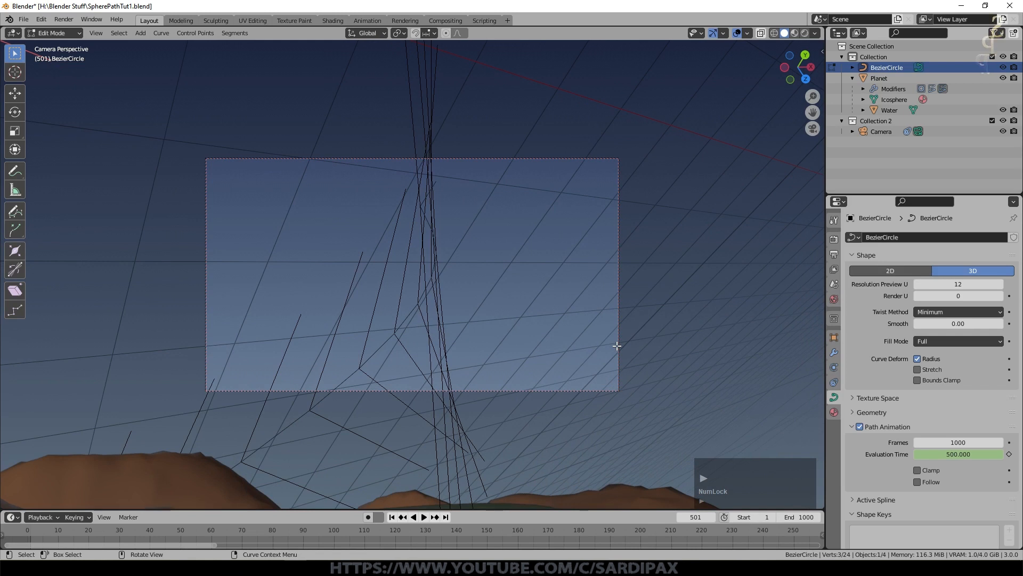
middle_click_drag(434, 282, 577, 275)
key("Caps_Lock")
key("Caps_Lock")
right_click(774, 302)
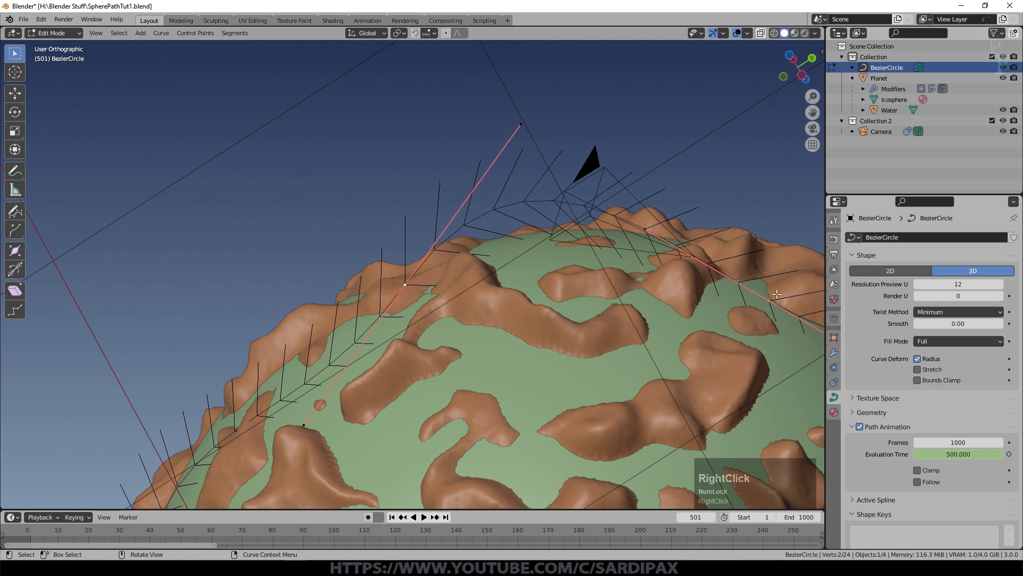
right_click(758, 270)
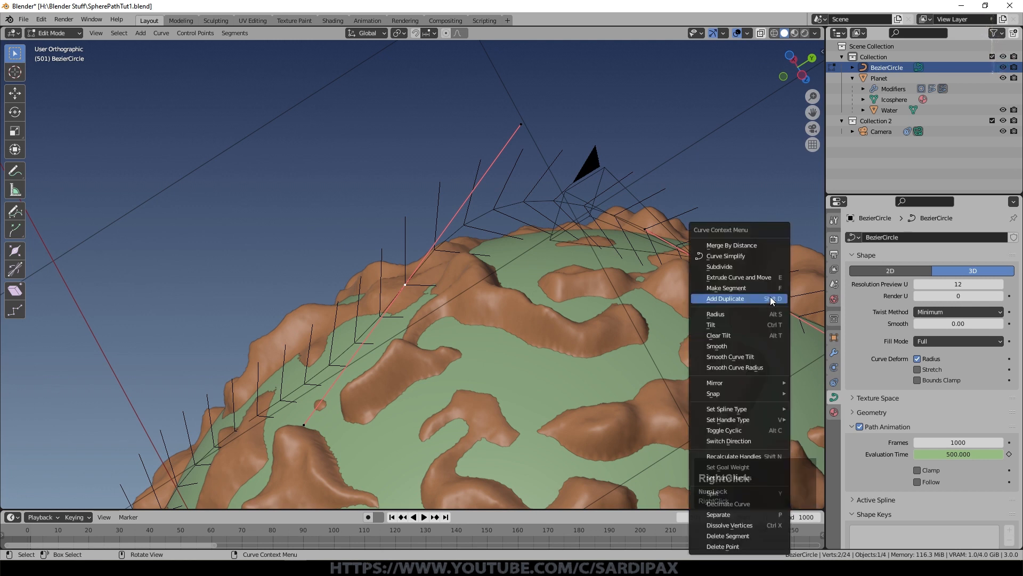
left_click(756, 268)
left_click(645, 223)
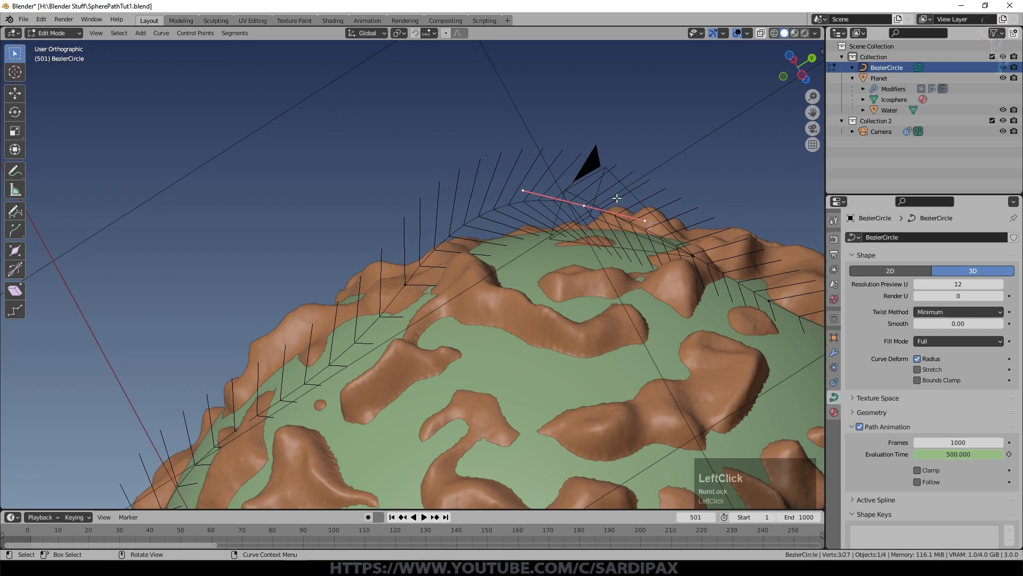
Step: In camera view, move the new control point about -0.015 m in Y and 0.017 m in Z
key("KP_0")
key("g")
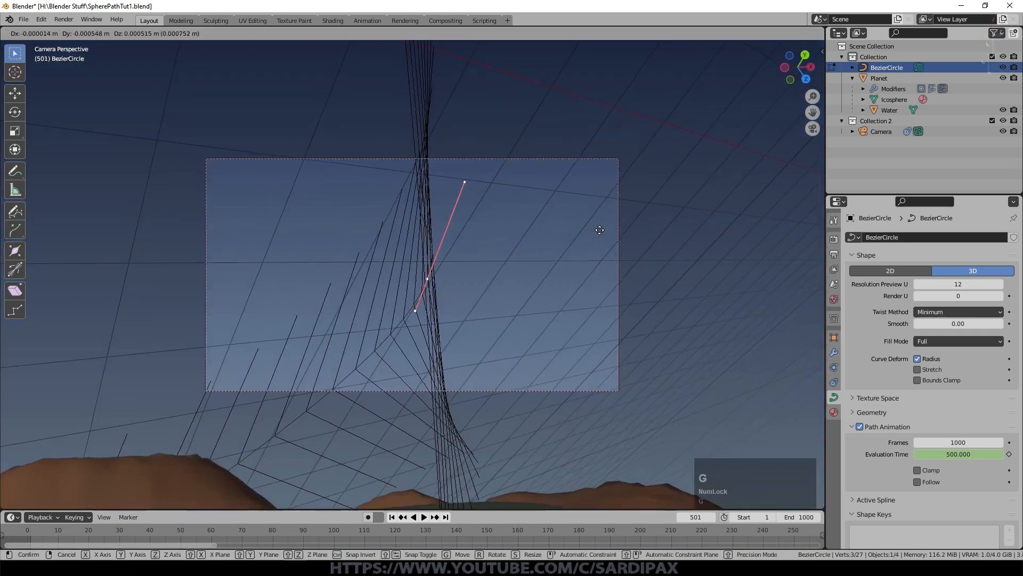
left_click(601, 275)
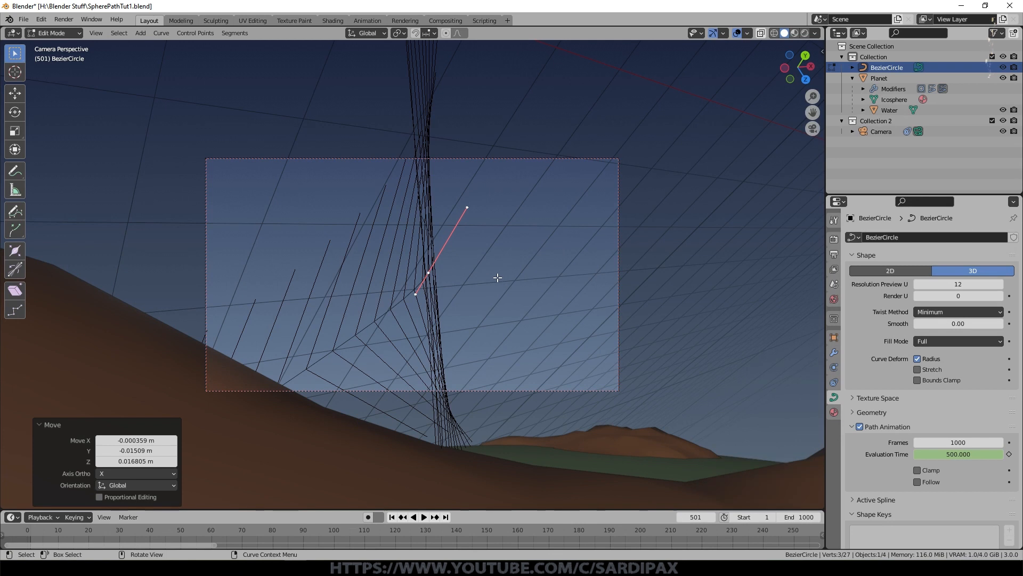
Step: Fine-tune the new control point's orientation and position in camera view with small rotate, tilt and move adjustments
key("r")
left_click(503, 299)
key("ctrl+t")
left_click(503, 300)
key("g")
left_click(512, 304)
Step: Advance the animation past frame 517 and move the selected control point again in camera view
key("Right")
key("Right")
key("Right")
key("Right")
key("Right")
key("Right")
key("Right")
key("Right")
key("Right")
key("Right")
key("Right")
key("Right")
key("Right")
key("Right")
key("Right")
key("Right")
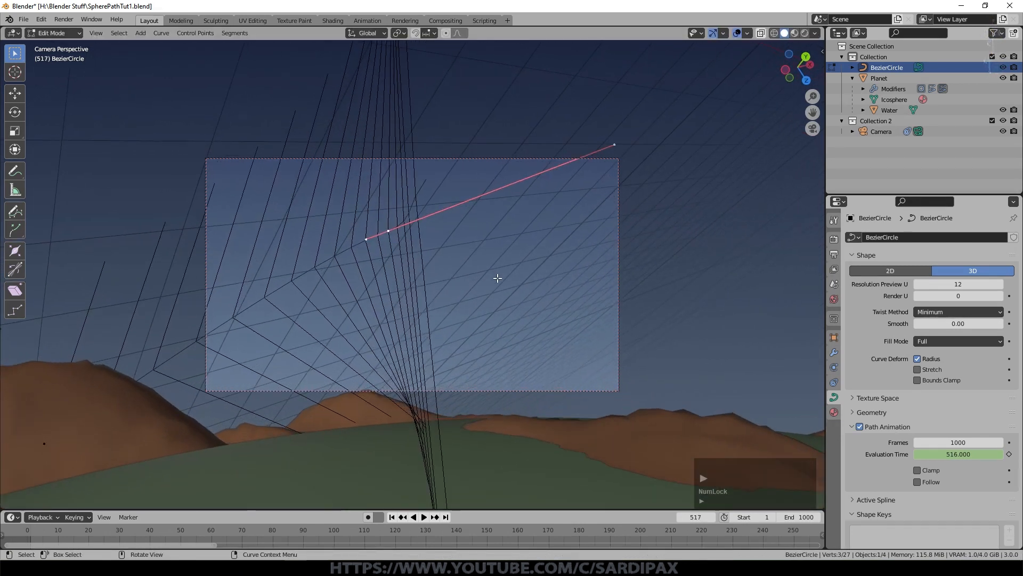
key("Right")
key("Right")
key("Right")
key("Right")
key("Right")
key("Right")
key("Right")
key("Right")
key("Right")
key("Right")
key("Right")
key("Right")
key("Right")
key("Right")
key("Right")
key("Right")
key("Right")
key("Right")
key("Right")
key("Right")
key("g")
left_click(459, 381)
Step: Check the control point from outside the camera and adjust its tilt in camera view
middle_click_drag(458, 381, 473, 322)
scroll(473, 322, "down", 3)
key("KP_0")
key("ctrl+t")
left_click(405, 267)
Step: Advance through frames 697 and 758 to check the camera's flight, and save the file
key("Right")
key("Right")
key("Right")
key("Right")
key("Right")
key("Right")
key("Right")
key("Right")
key("Right")
key("Right")
key("Right")
key("Right")
key("Right")
key("Right")
key("Right")
key("Right")
key("Right")
key("Right")
key("Right")
key("Right")
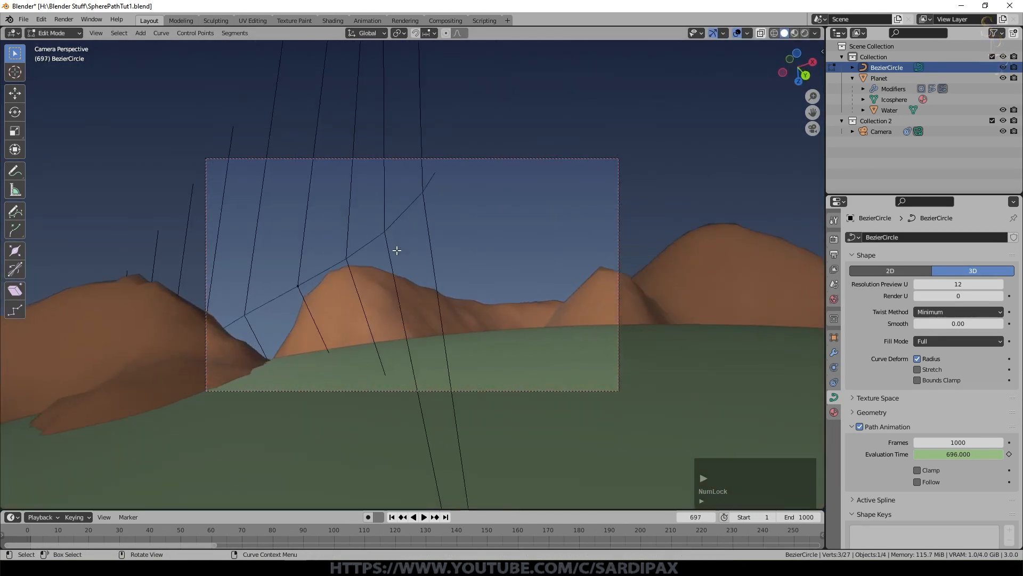
key("Right")
key("Right")
key("Right")
key("Right")
key("Right")
key("Right")
key("Right")
key("Right")
key("Right")
key("Right")
key("Right")
key("Right")
key("Right")
key("Right")
key("Right")
key("Right")
key("Right")
key("Right")
key("Right")
key("Right")
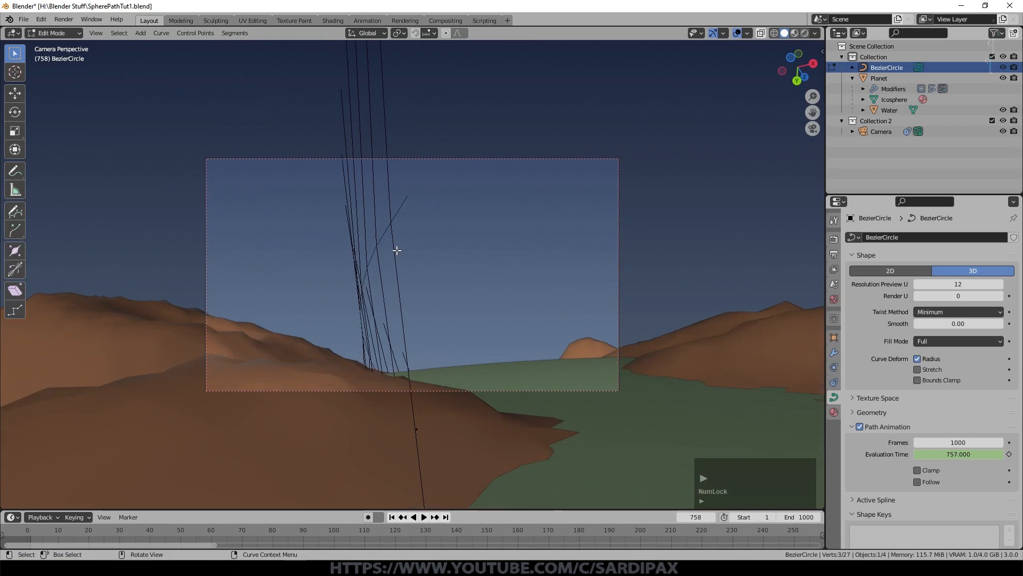
key("Right")
key("Right")
key("Right")
key("Right")
key("Right")
key("Right")
key("Right")
key("Right")
key("Right")
key("Right")
key("Right")
key("Right")
key("Right")
key("Right")
key("Right")
key("Right")
key("Right")
key("Right")
key("Right")
key("Right")
key("ctrl+s")
Step: From frame 822, examine the camera and the path curve around it from outside the camera view
middle_click_drag(395, 246, 524, 226)
left_click(524, 226)
scroll(595, 334, "down", 4)
middle_click_drag(578, 376, 518, 362)
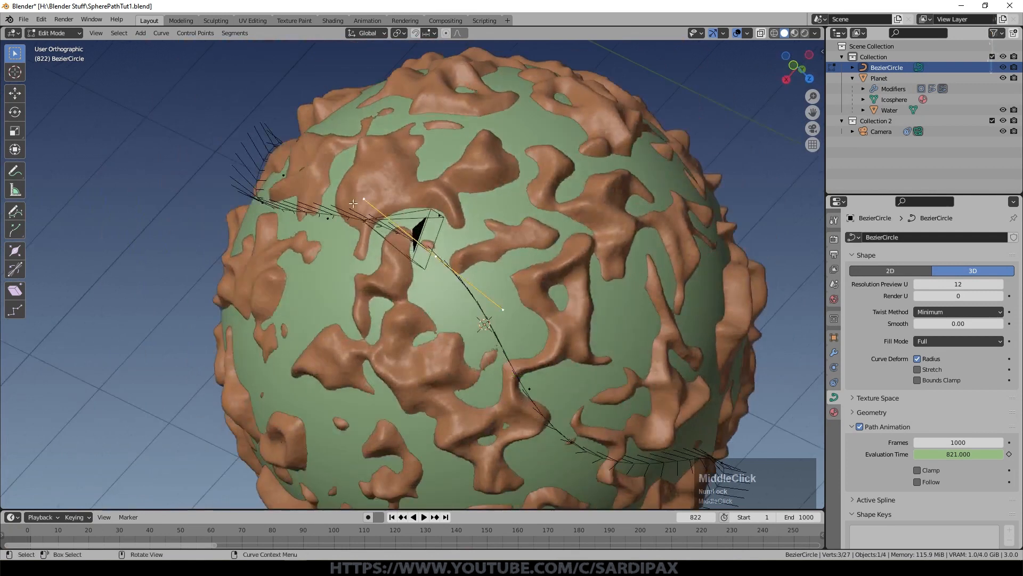
middle_click_drag(539, 339, 655, 309)
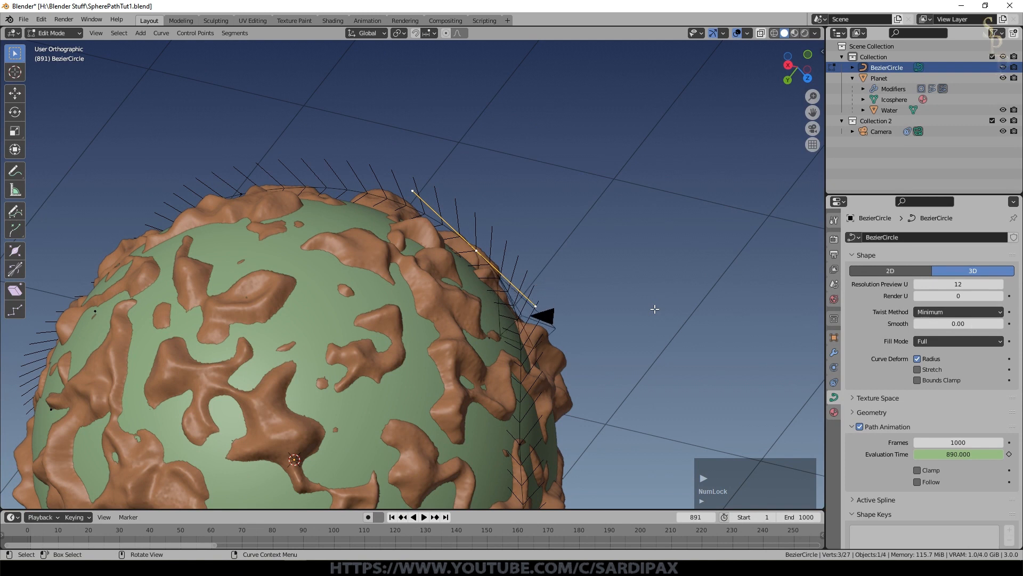
Step: Split the 3D viewport horizontally and show the whole camera frame in the upper view
left_click_drag(824, 29, 819, 174)
left_click(12, 32)
left_click(31, 62)
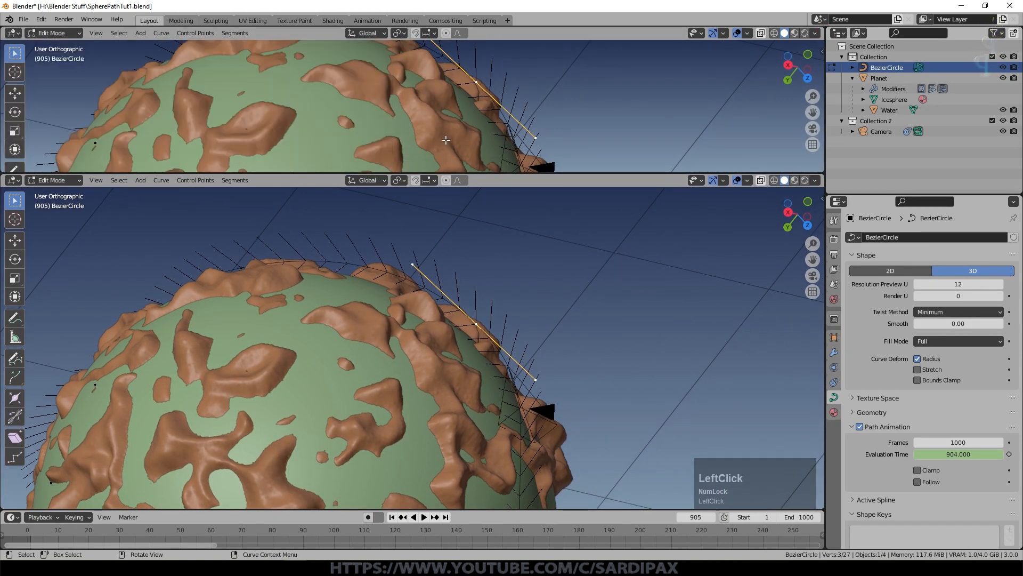
key("KP_0")
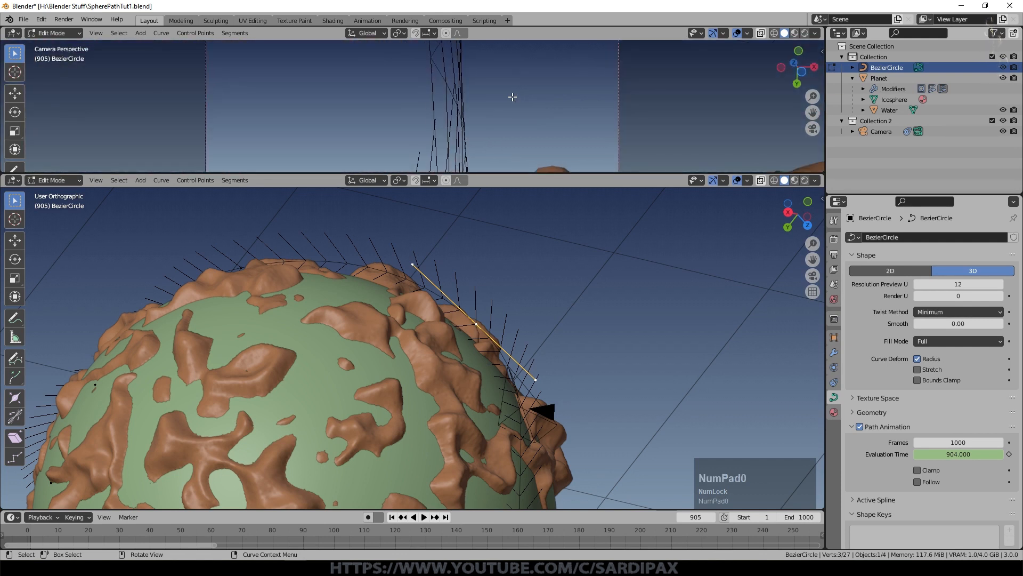
scroll(541, 105, "down", 5)
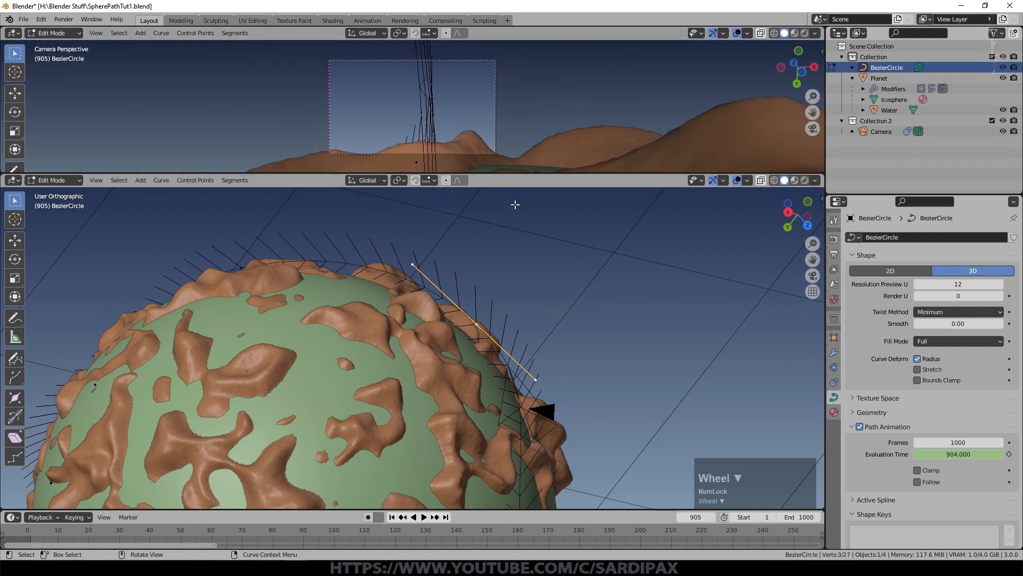
Step: Examine the camera's progress along the path around the whole planet at frames 1126 and 1135
middle_click(548, 331)
scroll(617, 262, "down", 4)
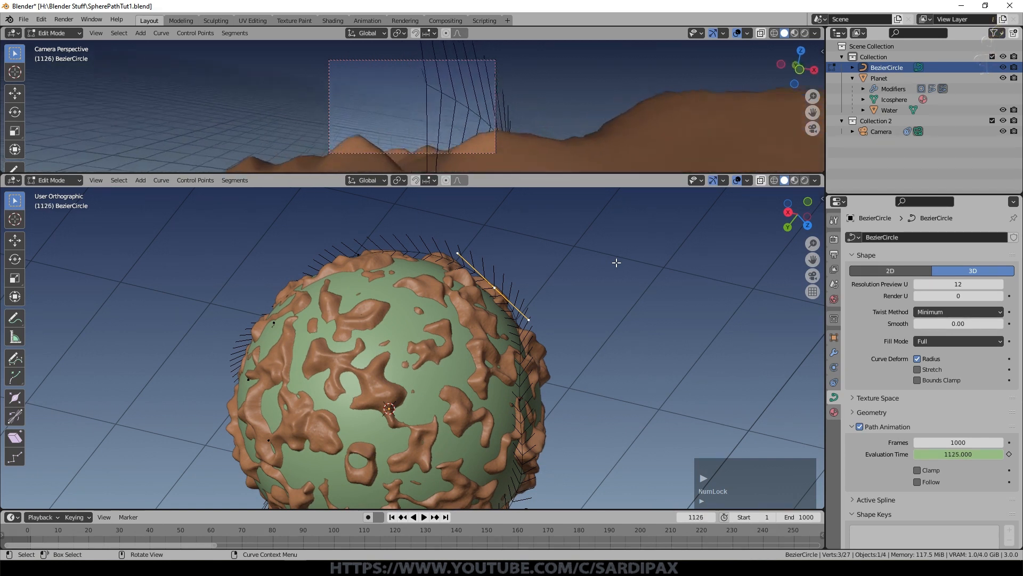
scroll(617, 264, "down", 4)
middle_click_drag(560, 334, 359, 352)
middle_click_drag(465, 301, 433, 379)
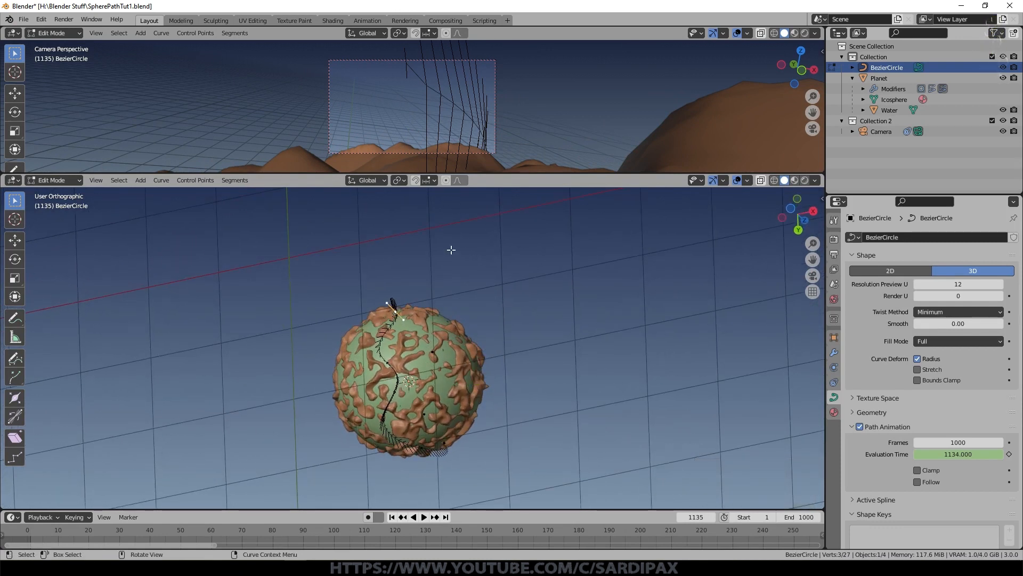
middle_click_drag(468, 305, 459, 275)
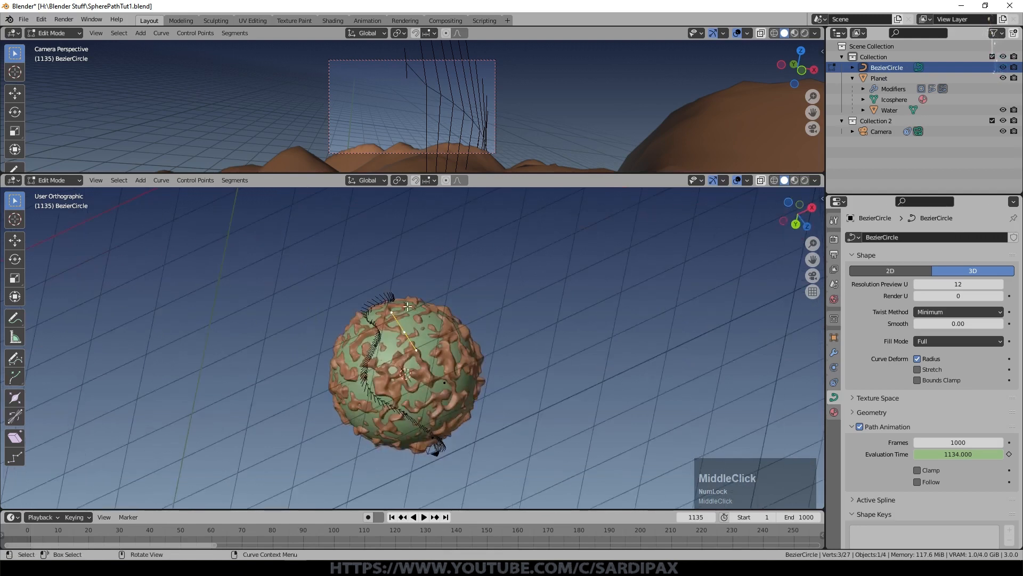
scroll(470, 286, "up", 2)
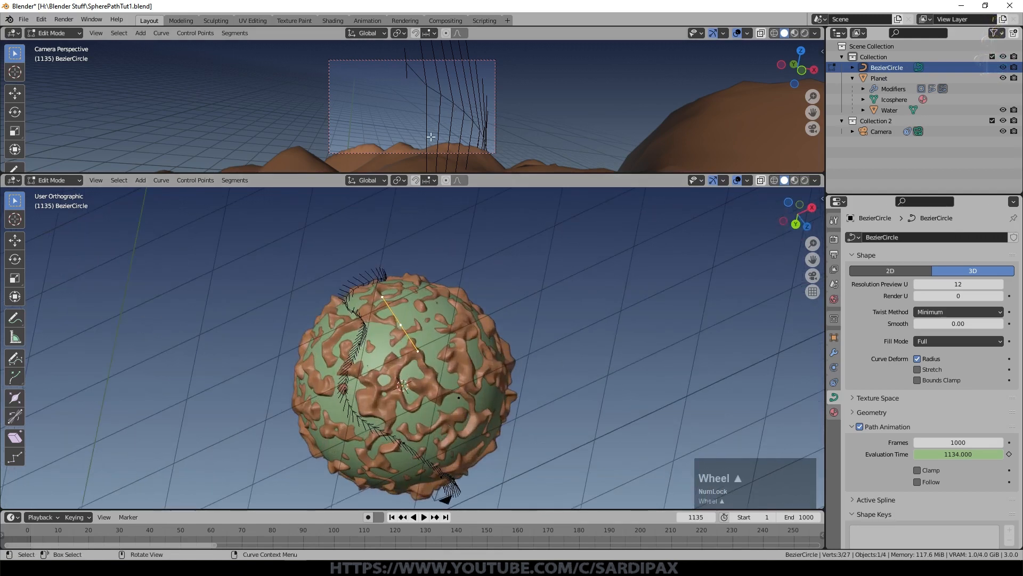
scroll(467, 368, "up", 1)
Step: Play the animation from the start to frame 227 and show the full frame range in the timeline
key("space")
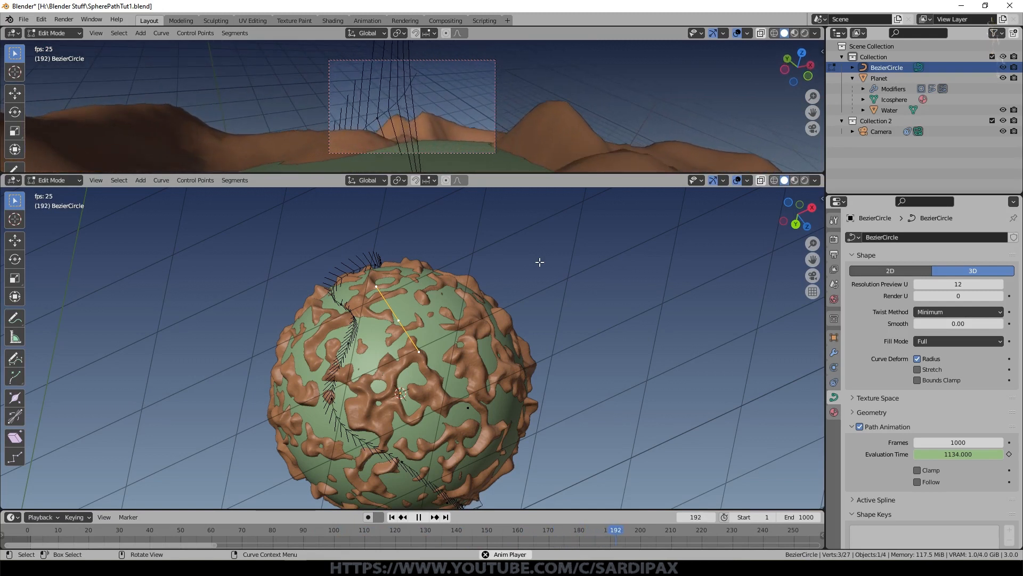
key("space")
scroll(807, 538, "down", 10)
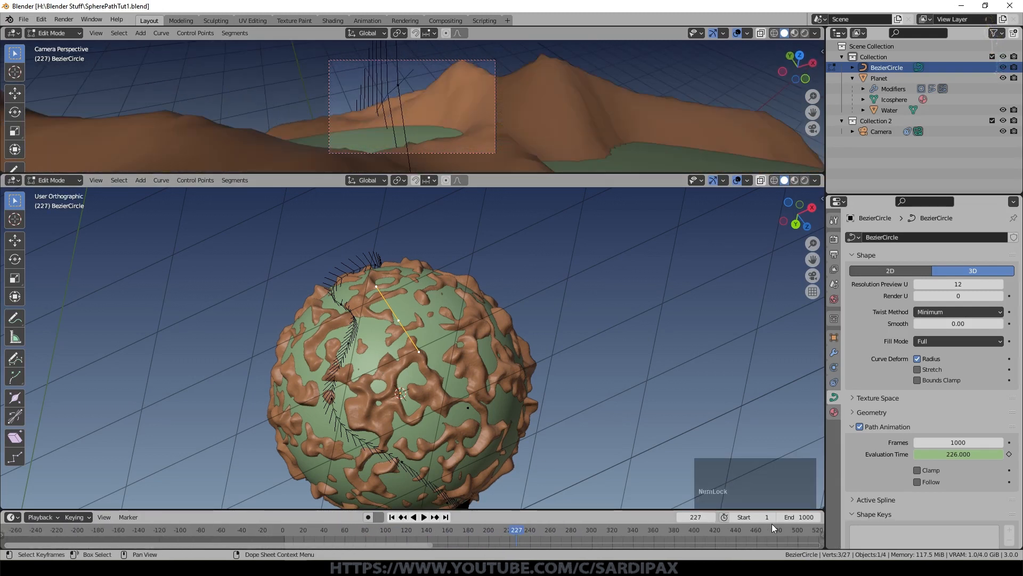
scroll(609, 532, "down", 3)
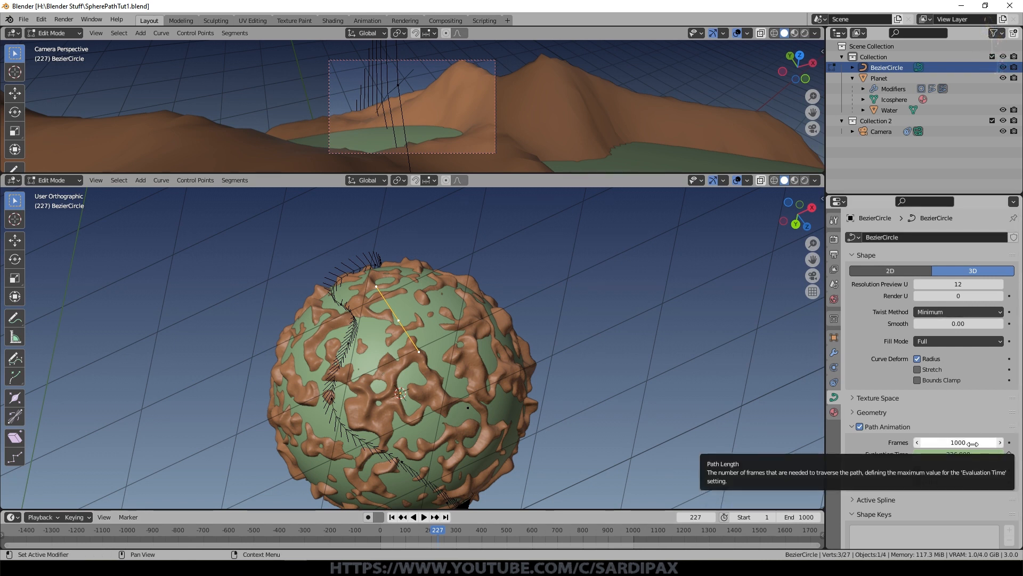
middle_click_drag(491, 396, 490, 351)
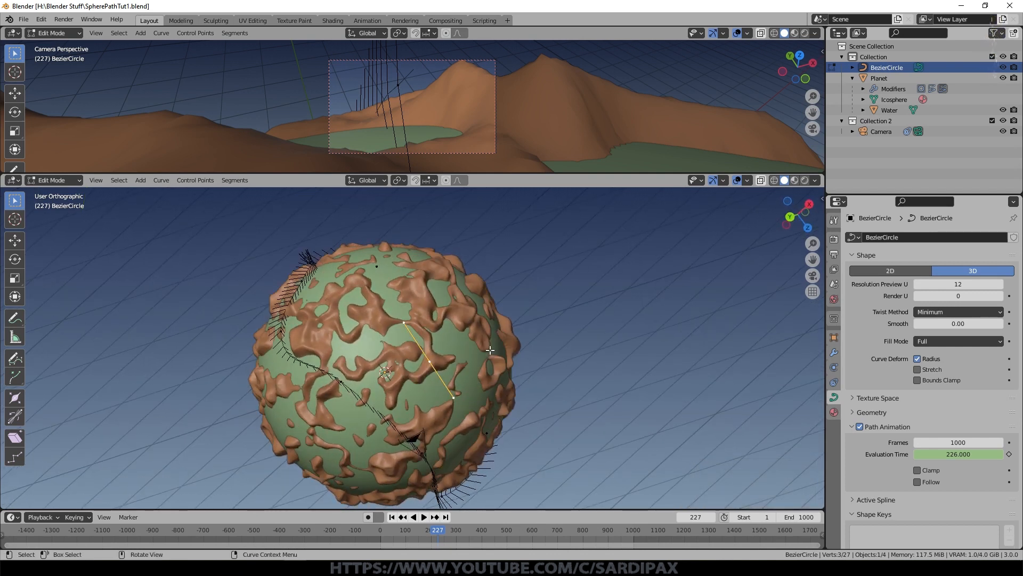
scroll(490, 350, "down", 2)
key("shift+a")
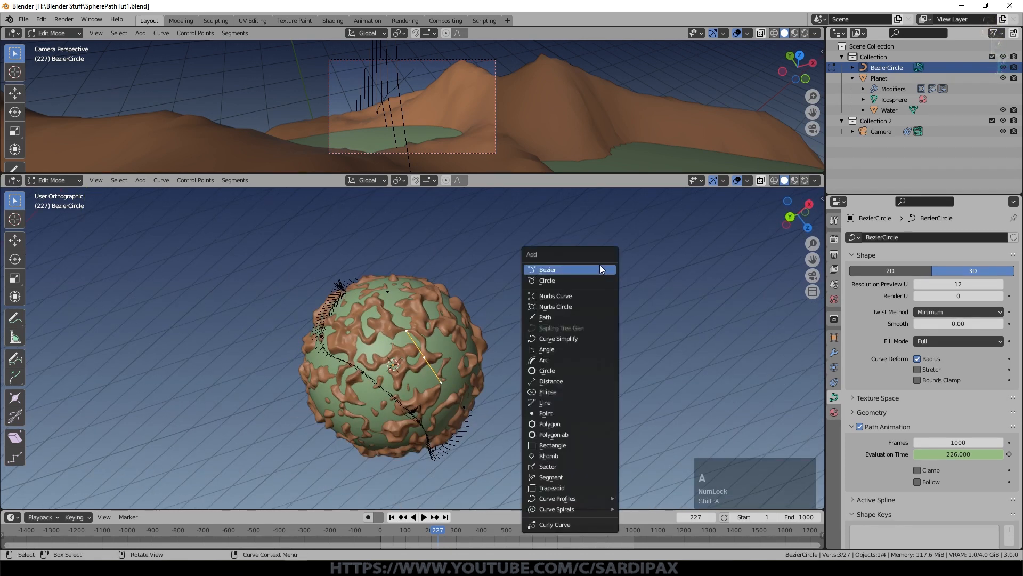
Step: Switch the scene's render engine to Eevee
left_click(834, 239)
left_click(946, 237)
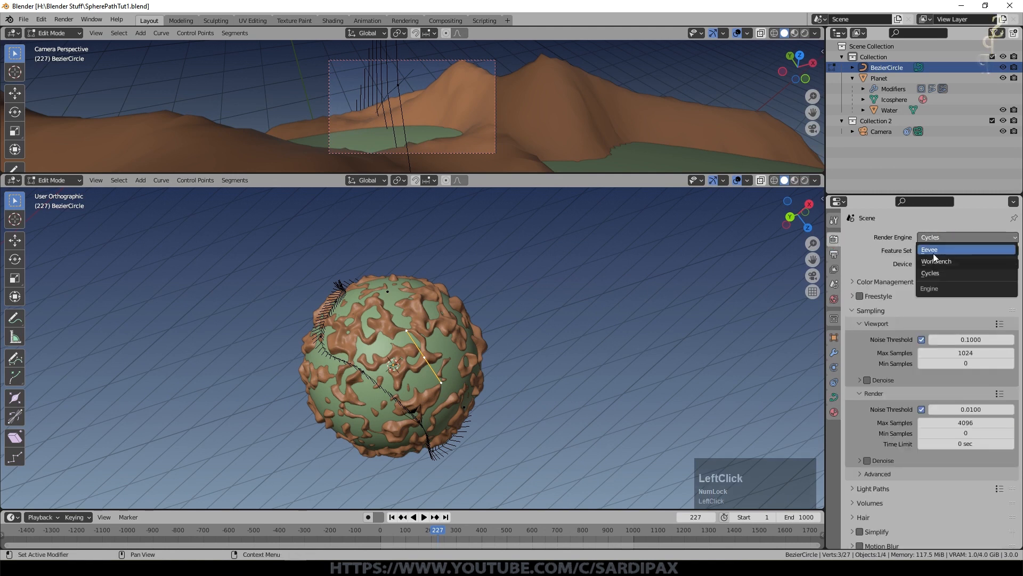
left_click(933, 250)
Step: Turn the upper viewport into a Shader Editor and display the Water object's material in it
left_click(13, 33)
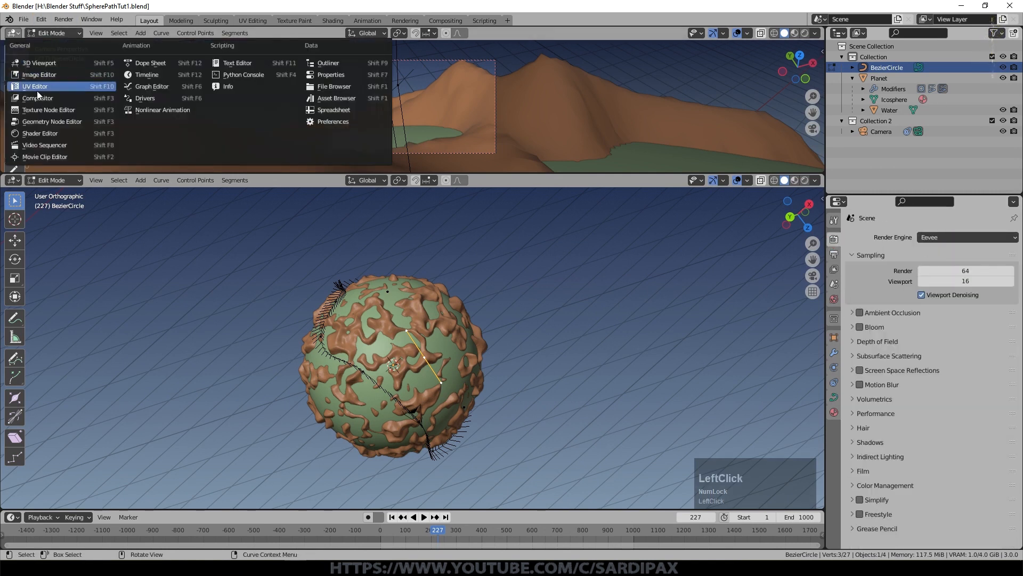
left_click(50, 133)
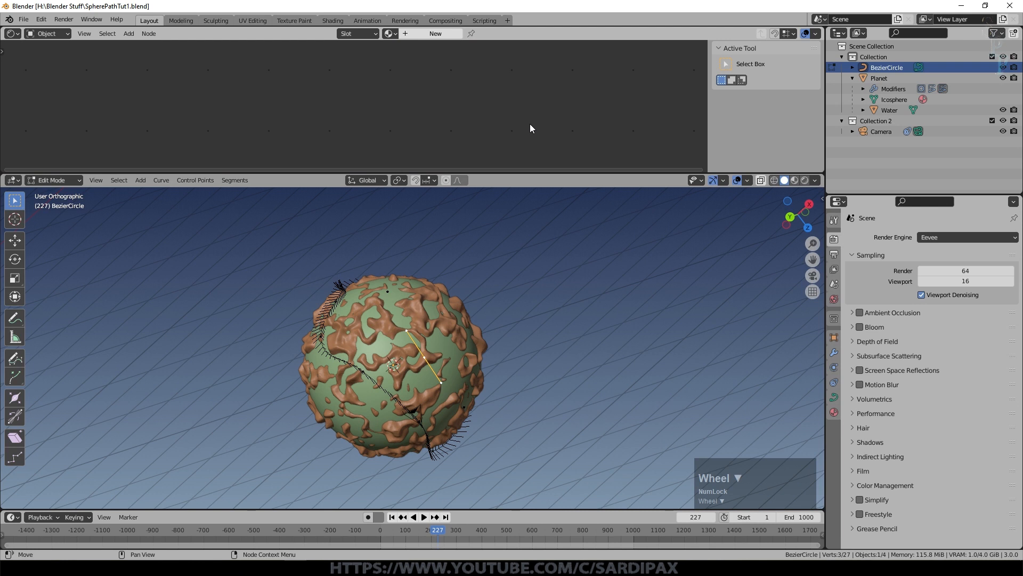
left_click(889, 110)
Step: Add an area light above the planet from the front view and rotate it 36° so it points at the surface
key("KP_1")
key("shift+a")
mouse_move(589, 242)
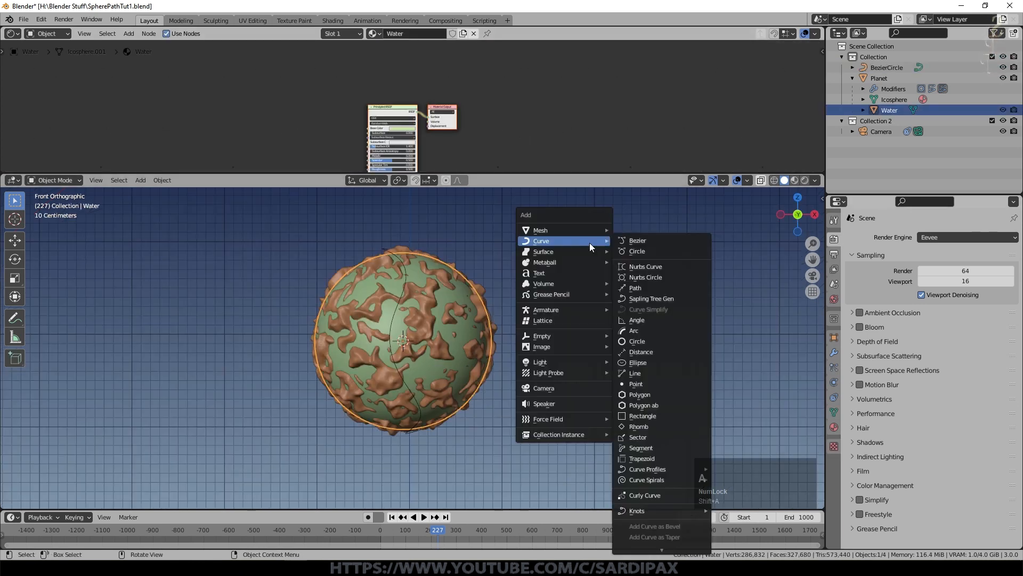
mouse_move(580, 362)
left_click(641, 399)
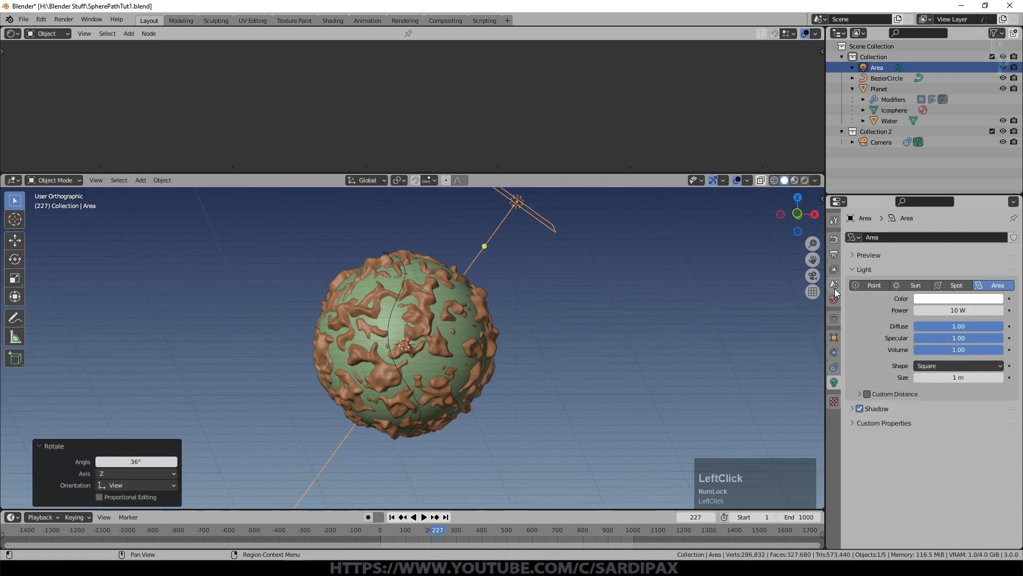
Step: Set the world colour to black and show the 3D viewport in rendered shading with the floor and axes overlays hidden
left_click(834, 299)
left_click(947, 291)
left_click_drag(994, 206, 995, 226)
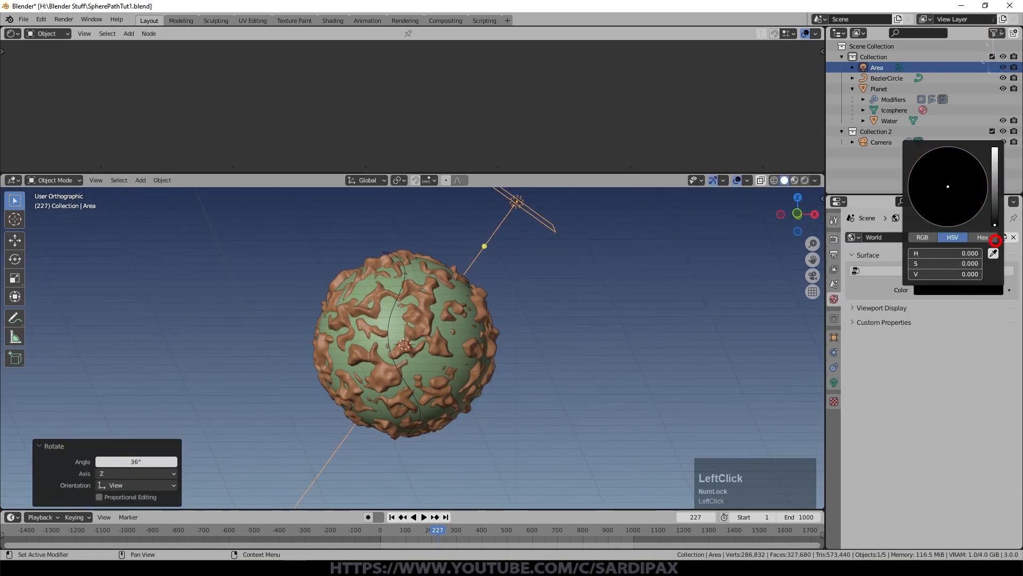
middle_click_drag(478, 276, 467, 391, "shift")
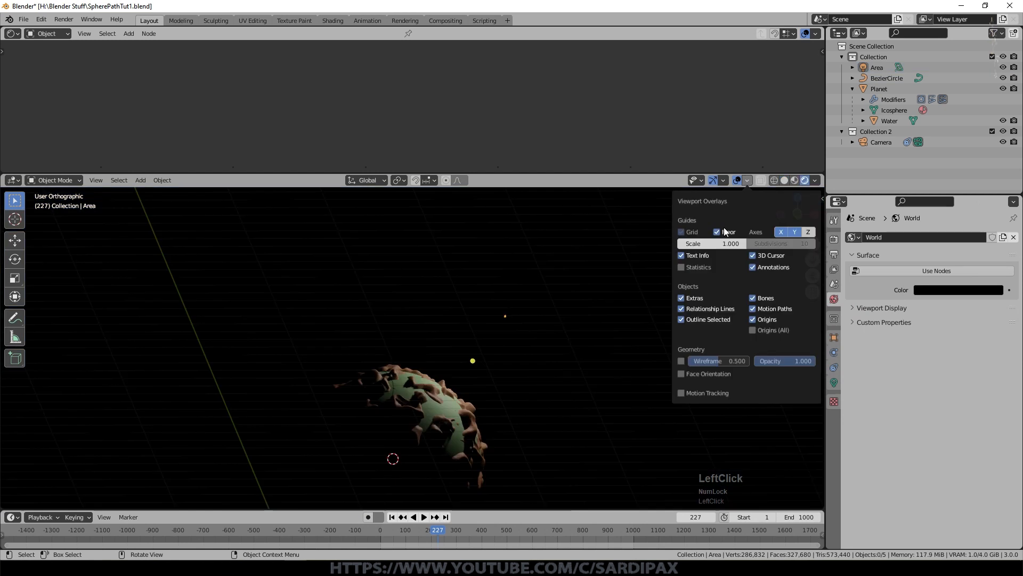
left_click(725, 230)
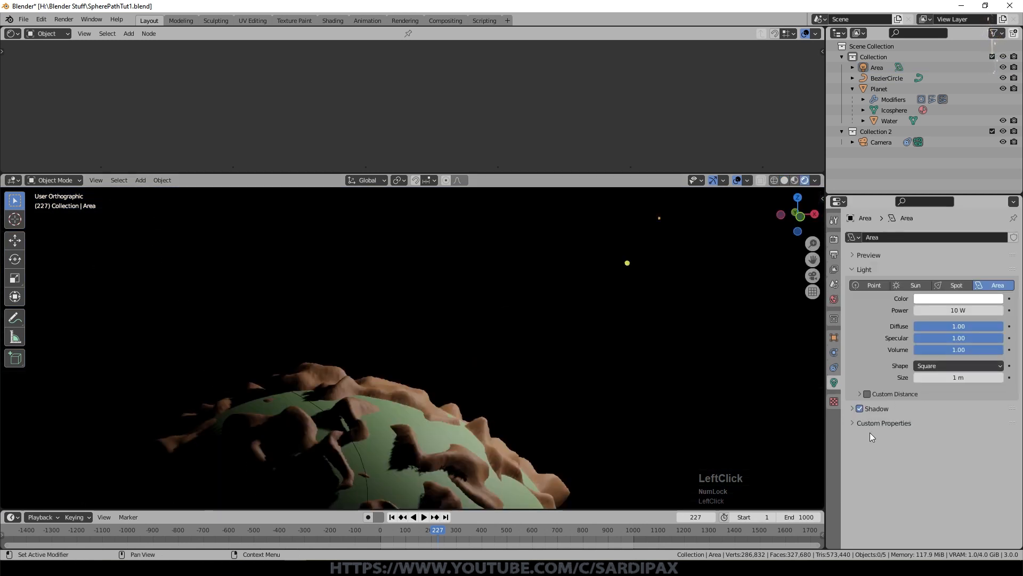
Step: Turn on Contact Shadows for the area light, comparing the terrain shadows with the option off and on
left_click(885, 408)
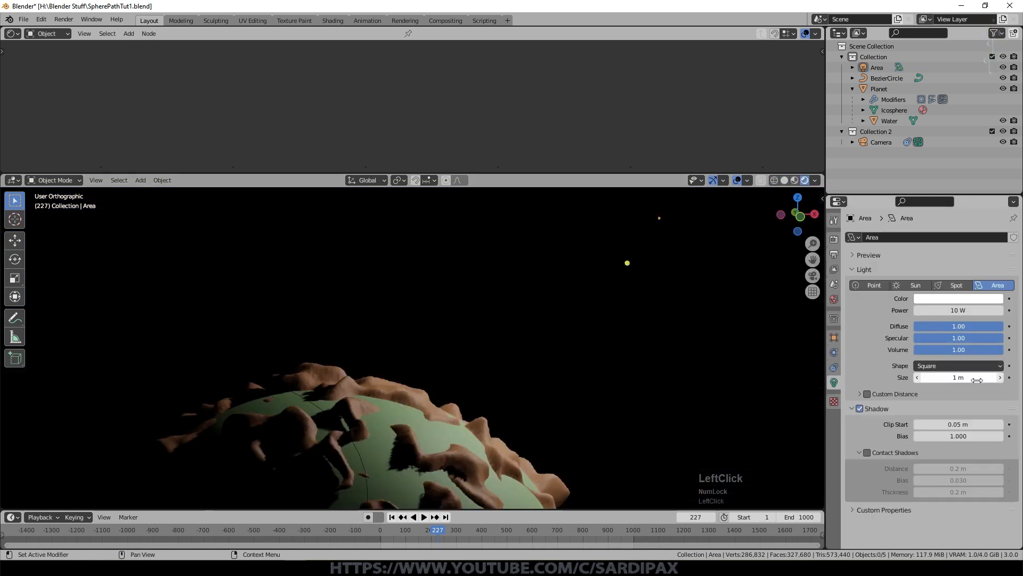
left_click(868, 453)
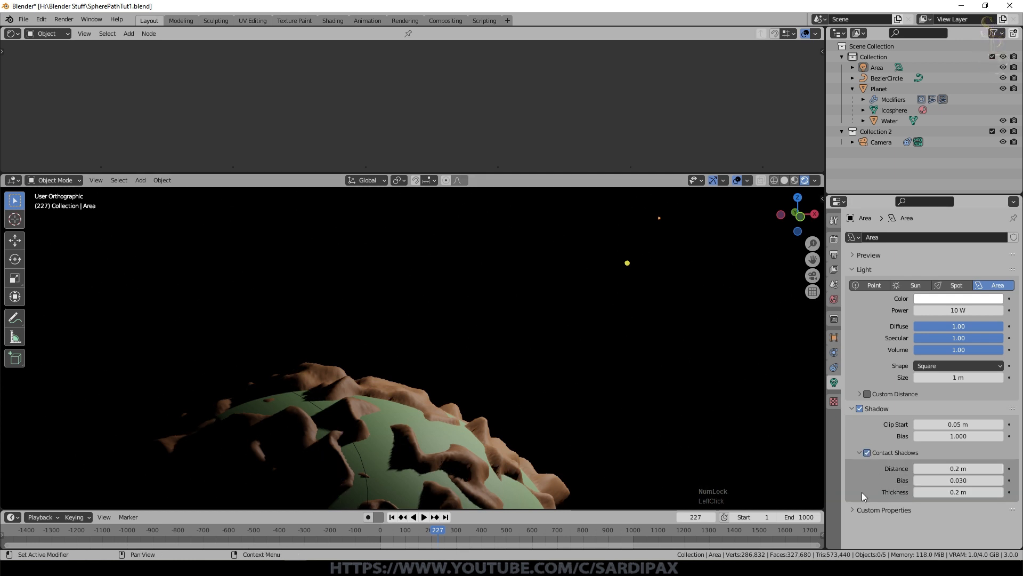
left_click(867, 453)
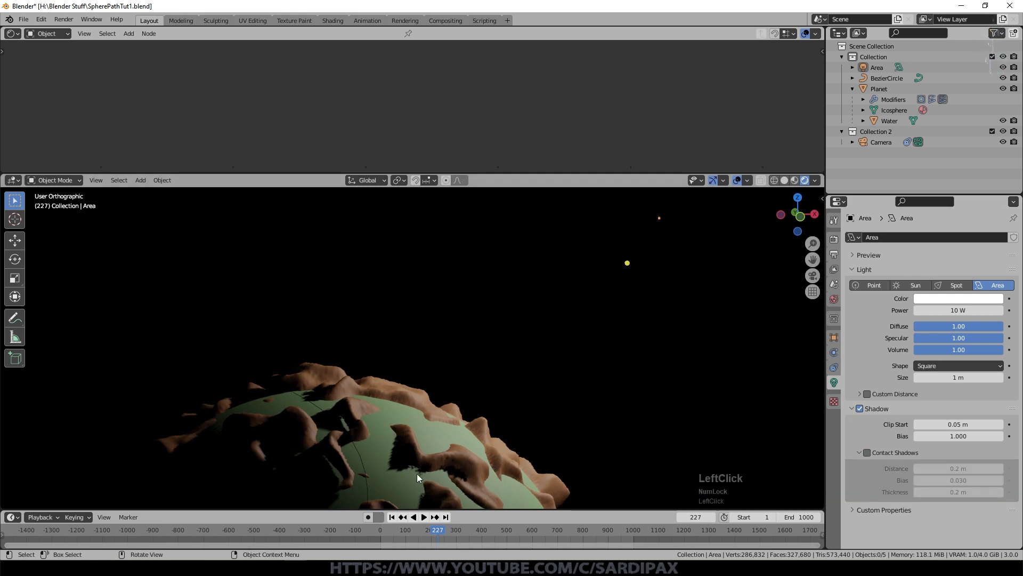
left_click(868, 452)
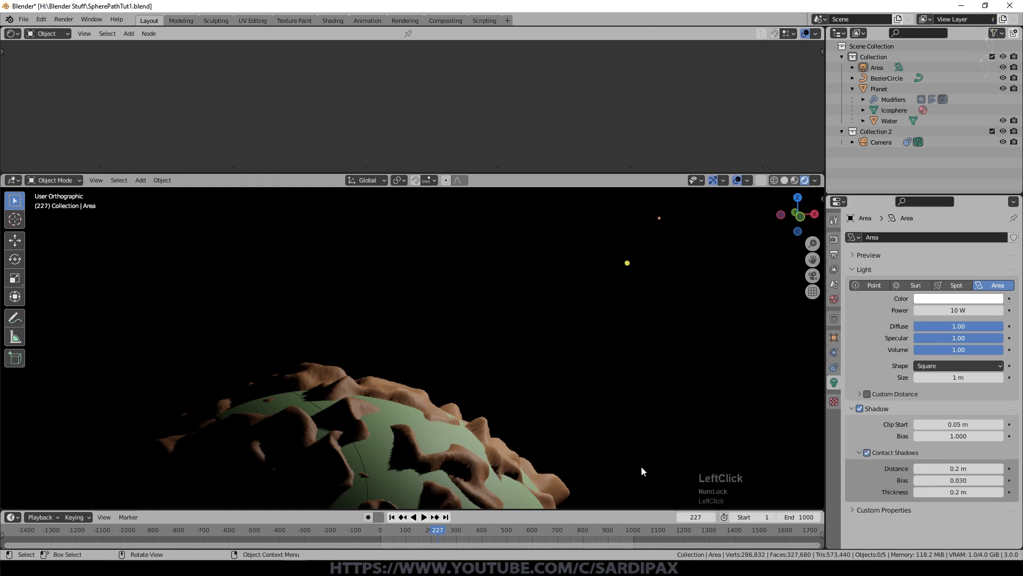
Step: Enable Screen Space Reflections and Soft Shadows in the Eevee render settings
scroll(642, 465, "up", 4)
left_click(836, 240)
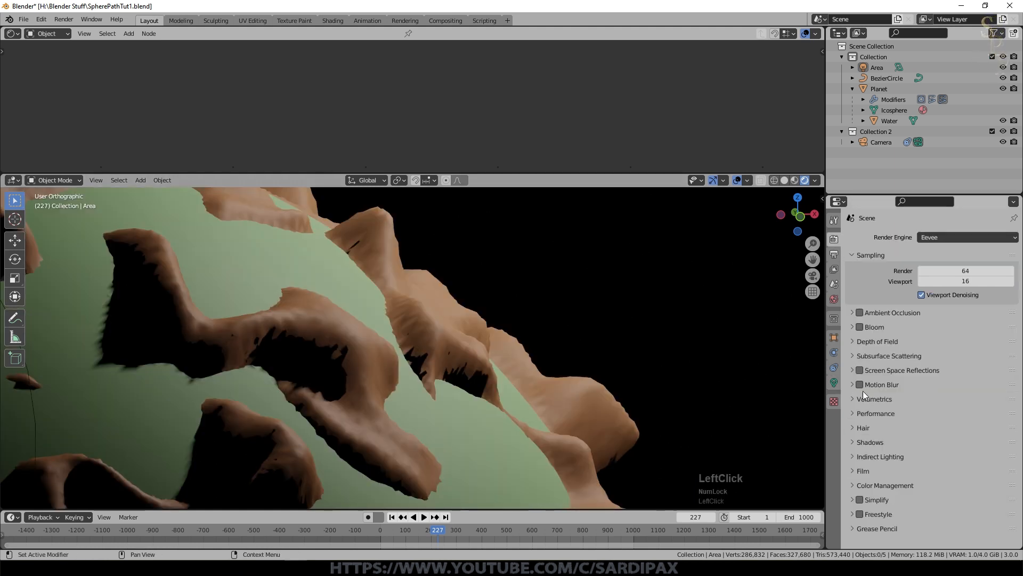
left_click(860, 370)
left_click(870, 442)
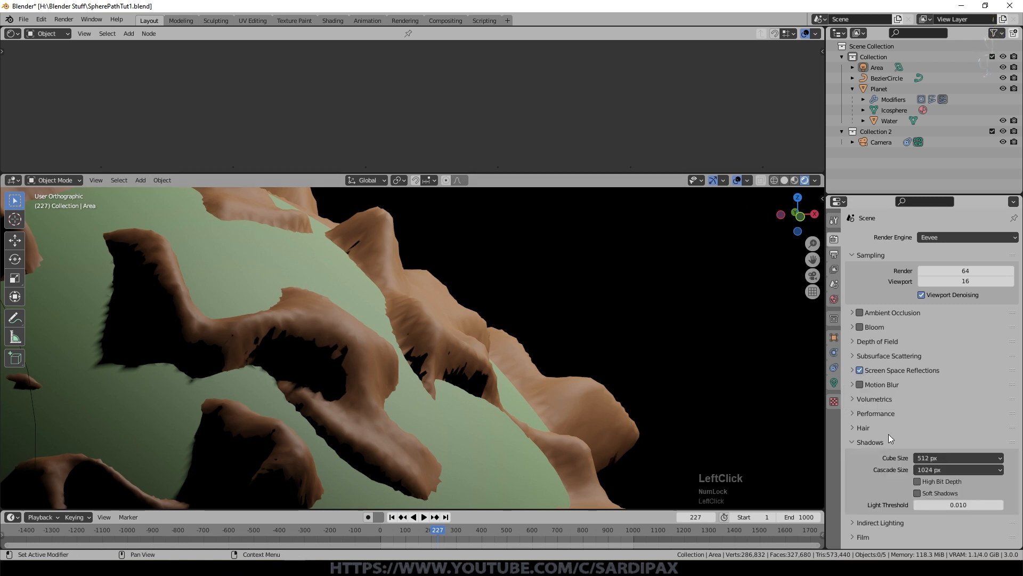
left_click(918, 493)
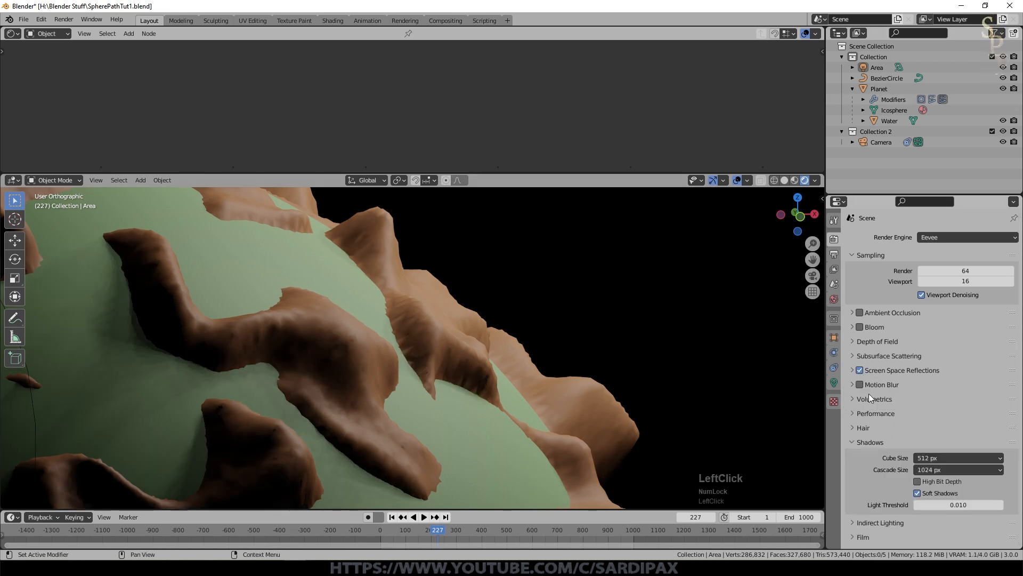
Step: Scale the Water sphere down slightly by a factor of 0.997 and save the file
left_click(714, 360)
key("s")
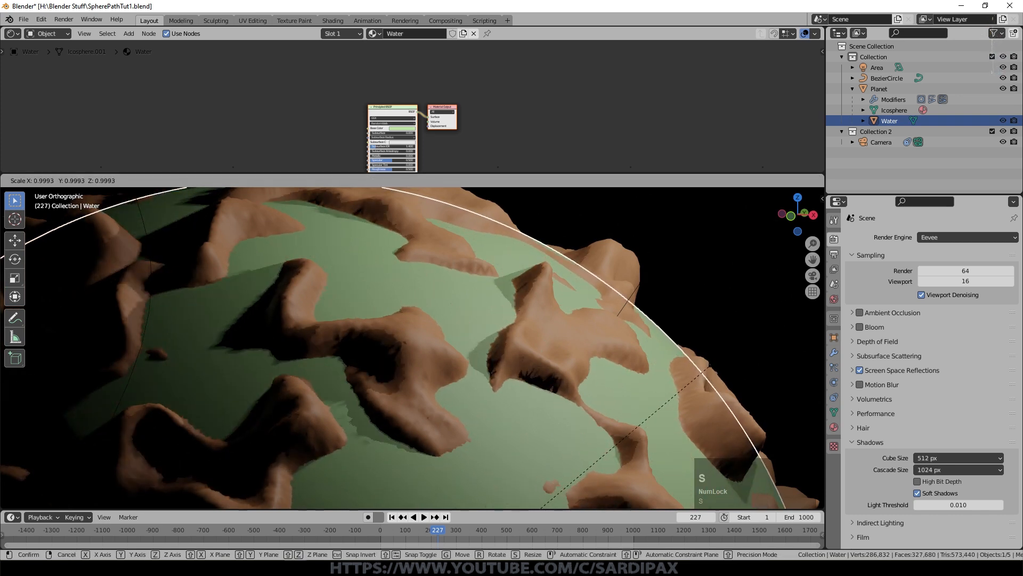
left_click(708, 364)
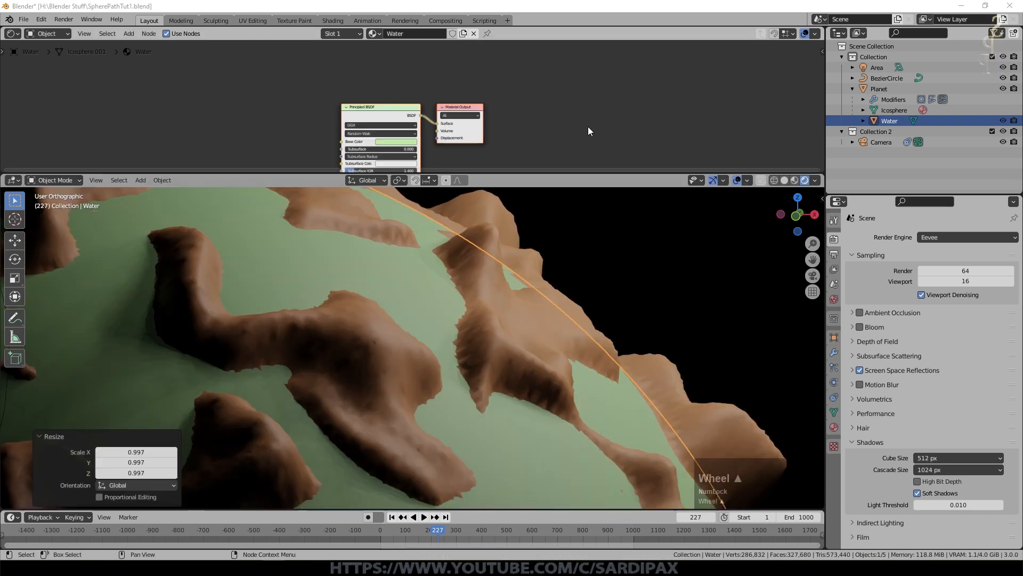
scroll(657, 219, "up", 3)
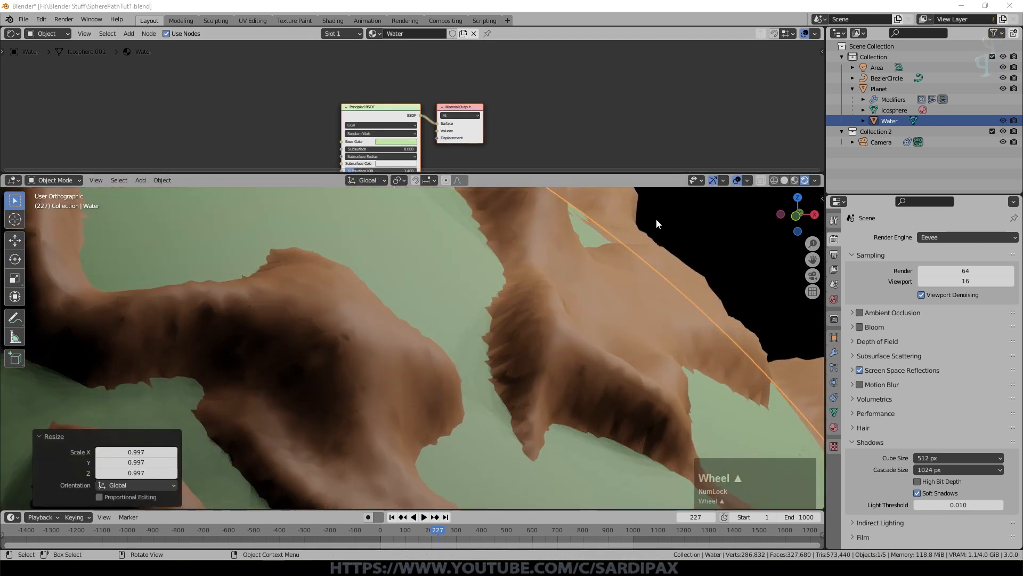
key("ctrl+s")
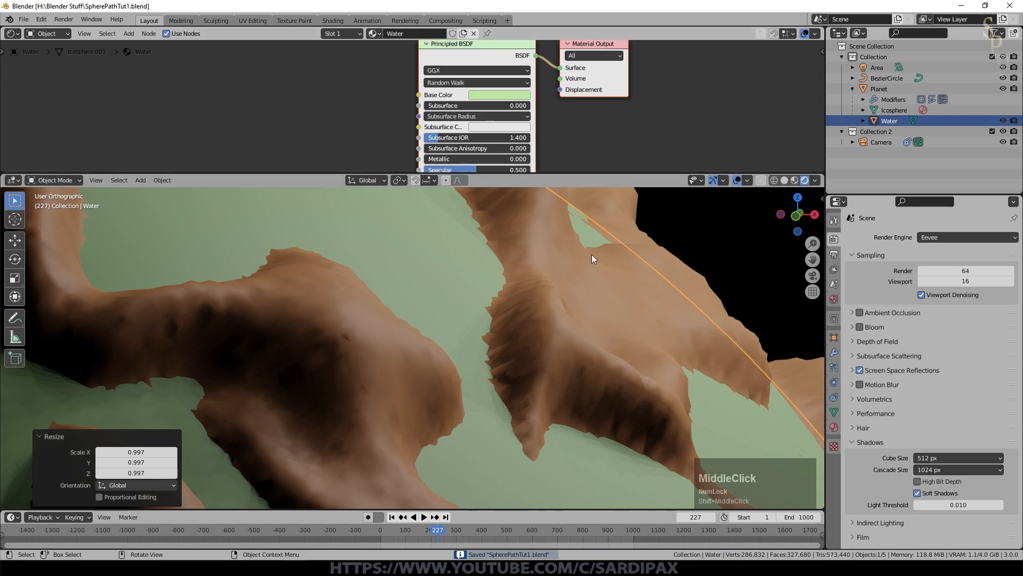
Step: Set the Water material's Base Color to dark blue and its Subsurface Color to green (H 0.308, S 0.927, V 0.630)
scroll(680, 118, "up", 4)
left_click(586, 90)
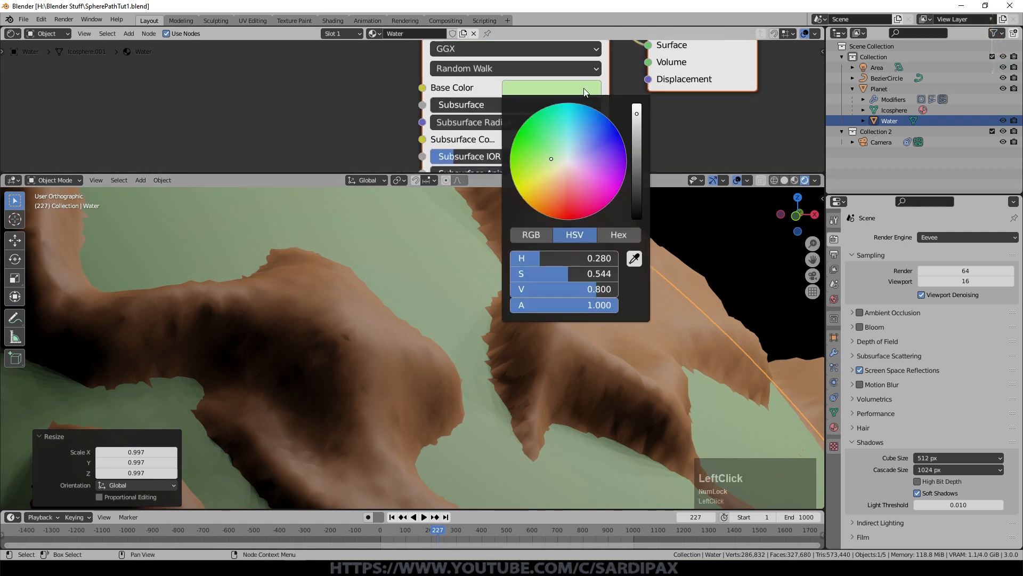
left_click_drag(603, 142, 639, 149)
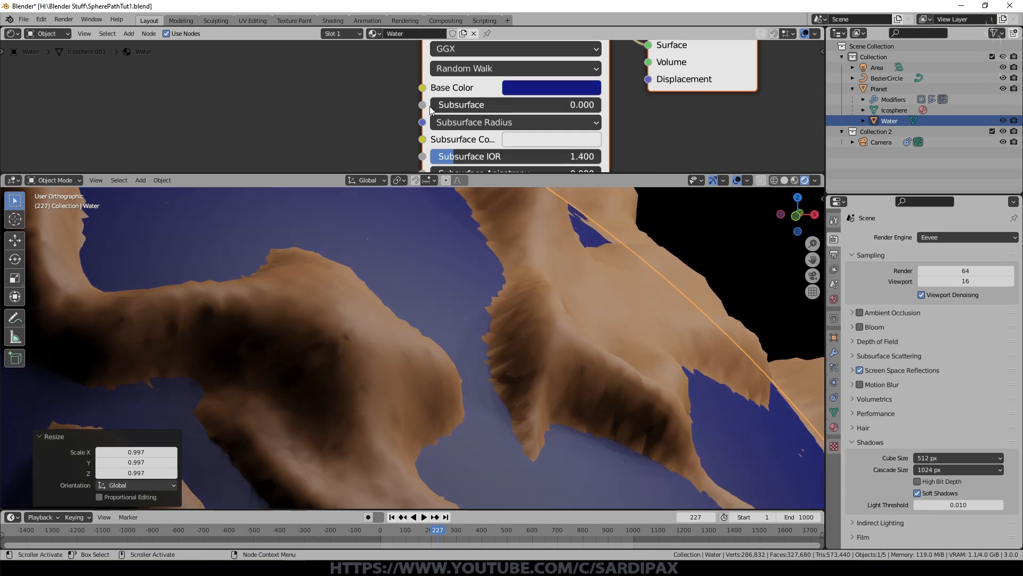
left_click(528, 139)
left_click_drag(557, 209, 538, 204)
left_click_drag(637, 167, 637, 176)
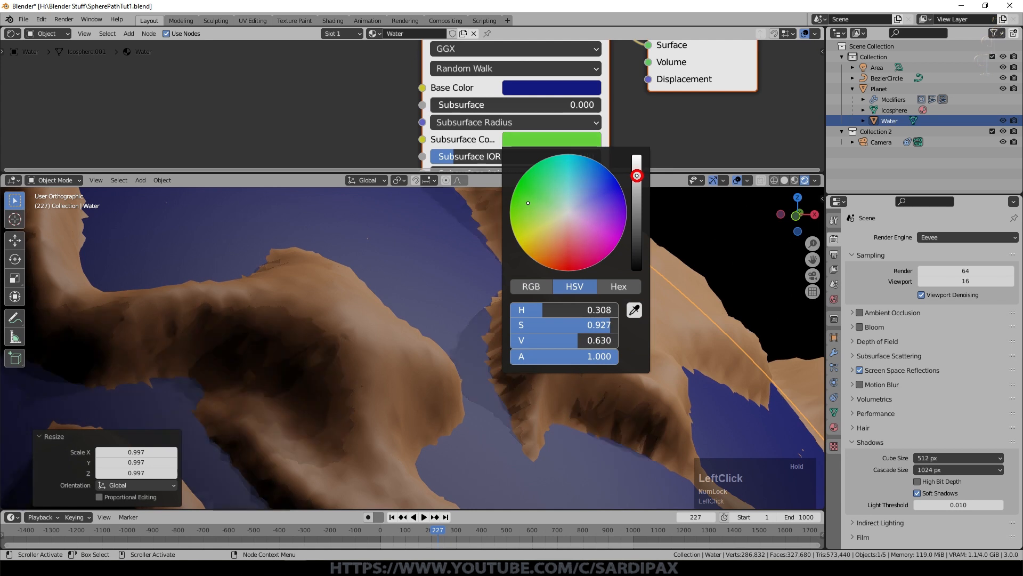
Step: Try Subsurface values of 0.3 and 0.2 on the Water material
left_click(560, 107)
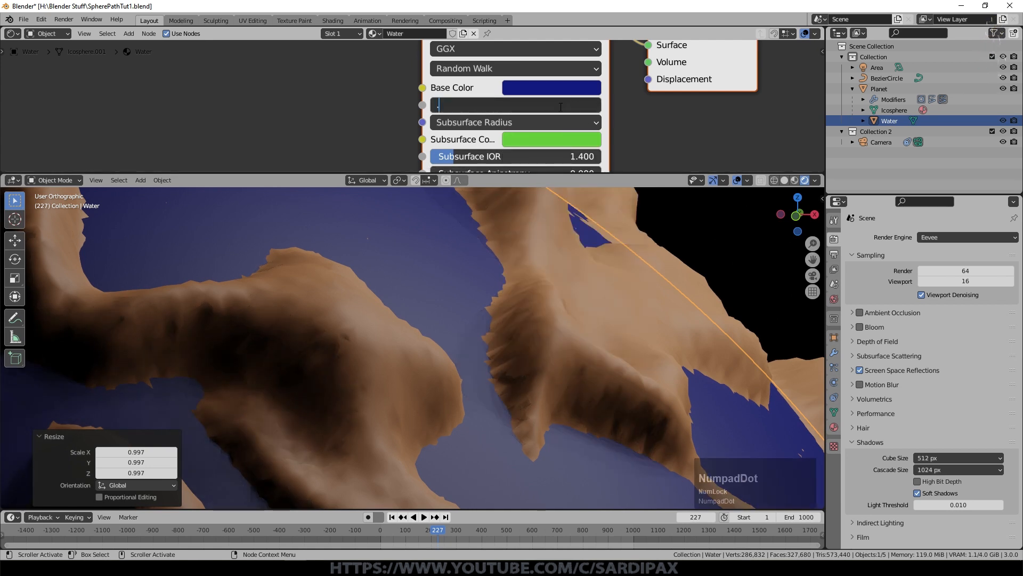
type(".3")
key("Return")
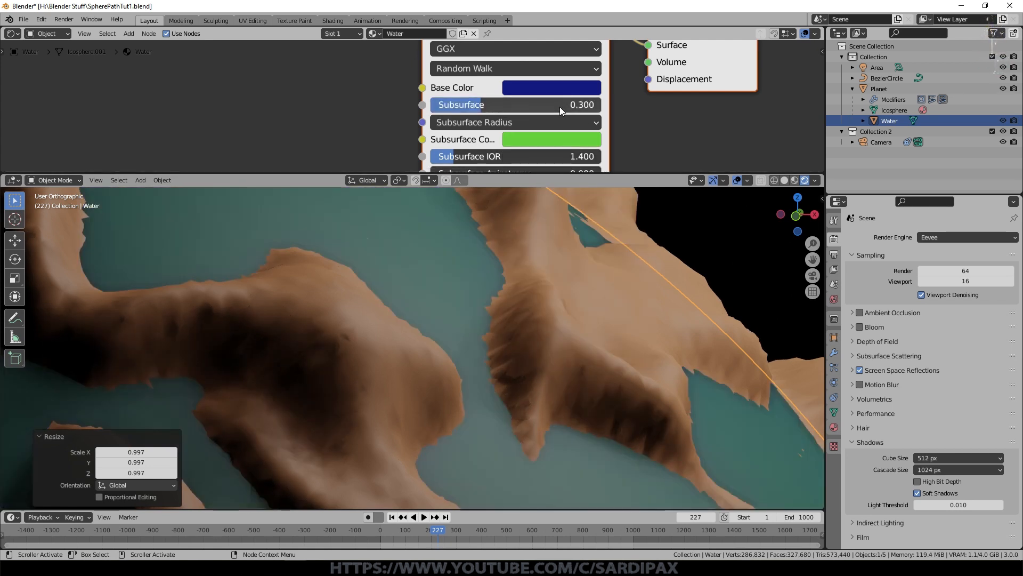
scroll(607, 341, "down", 3)
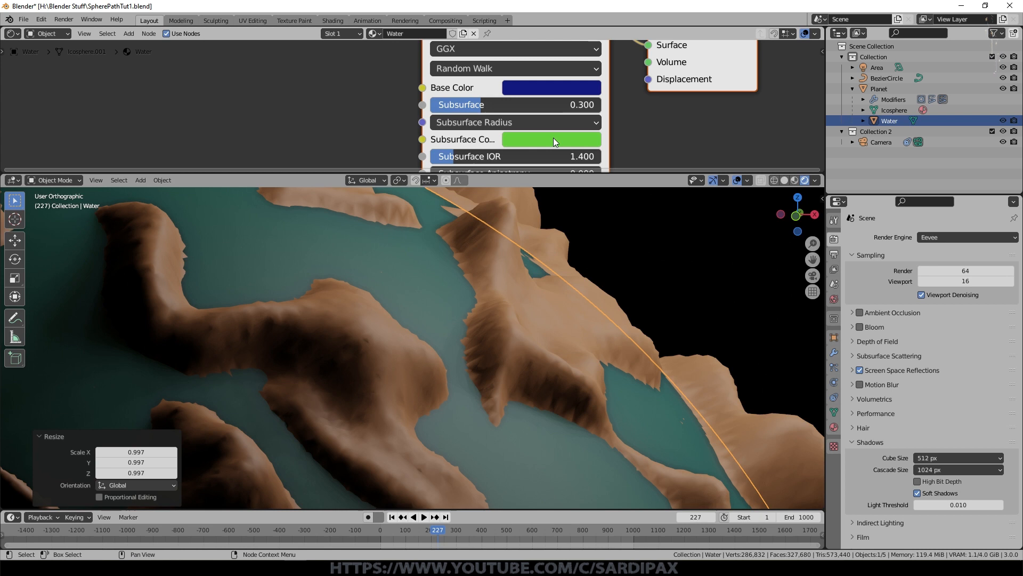
left_click(501, 107)
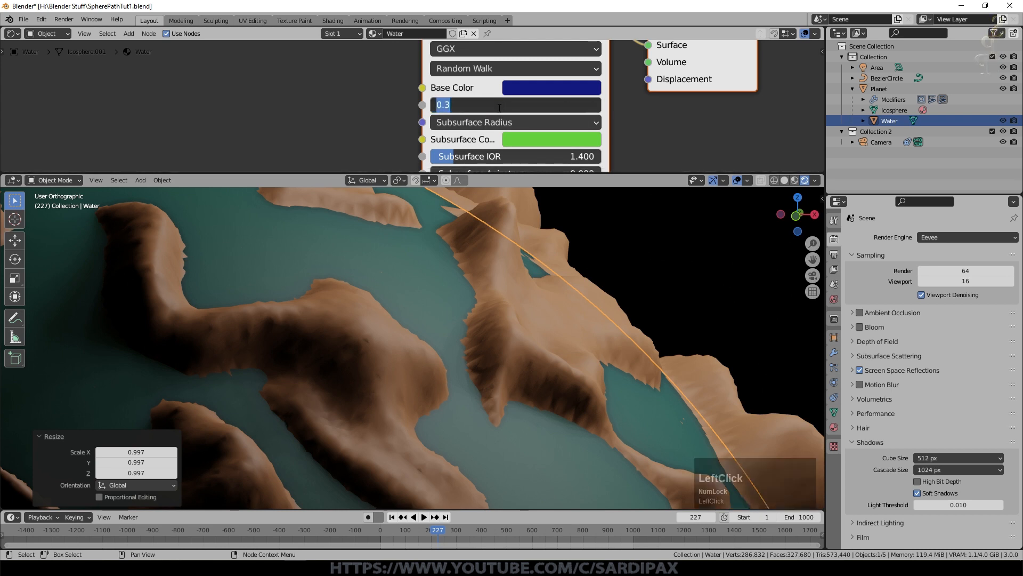
type(".12")
key("KP_Enter")
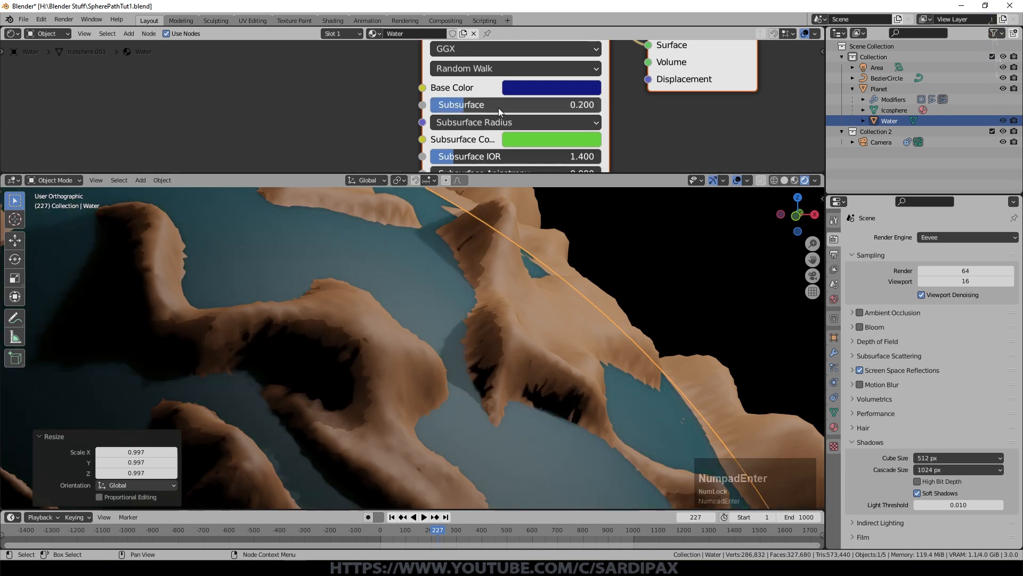
Step: Adjust the Water material's Subsurface to about 0.282
mouse_move(452, 104)
left_mouse_down()
mouse_move(597, 104)
mouse_move(470, 102)
left_mouse_up()
scroll(568, 298, "down", 2)
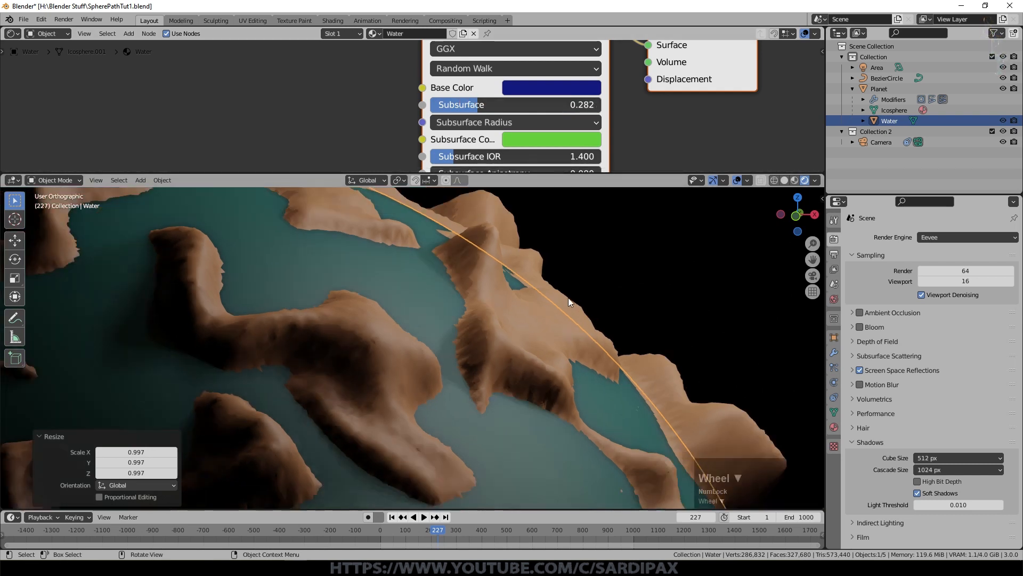
middle_click_drag(486, 338, 536, 250)
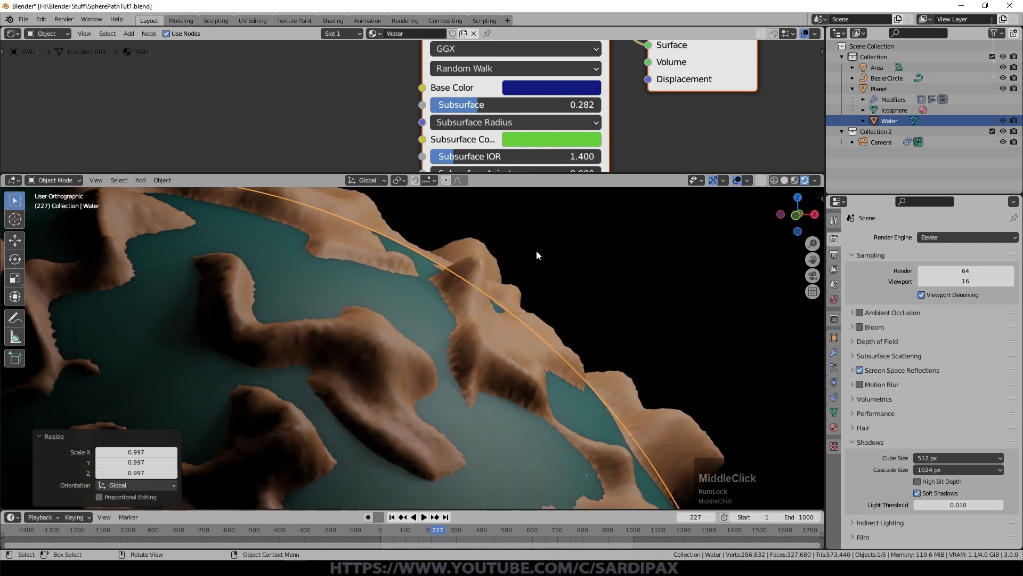
Step: Set the Water material's Roughness to 0.005
middle_click_drag(662, 144, 670, 59, "shift")
scroll(670, 59, "up", 1)
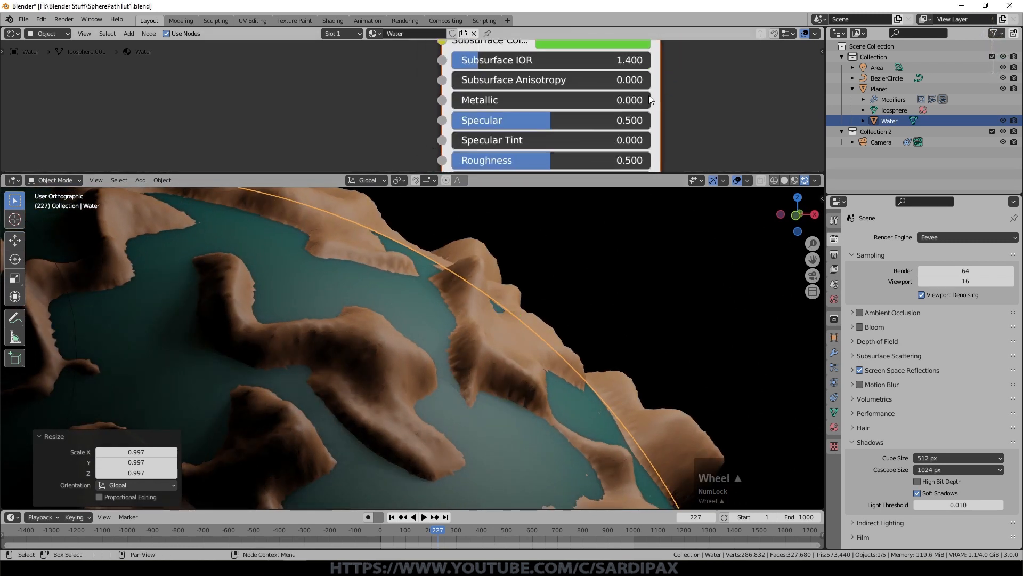
left_click(565, 160)
type(".")
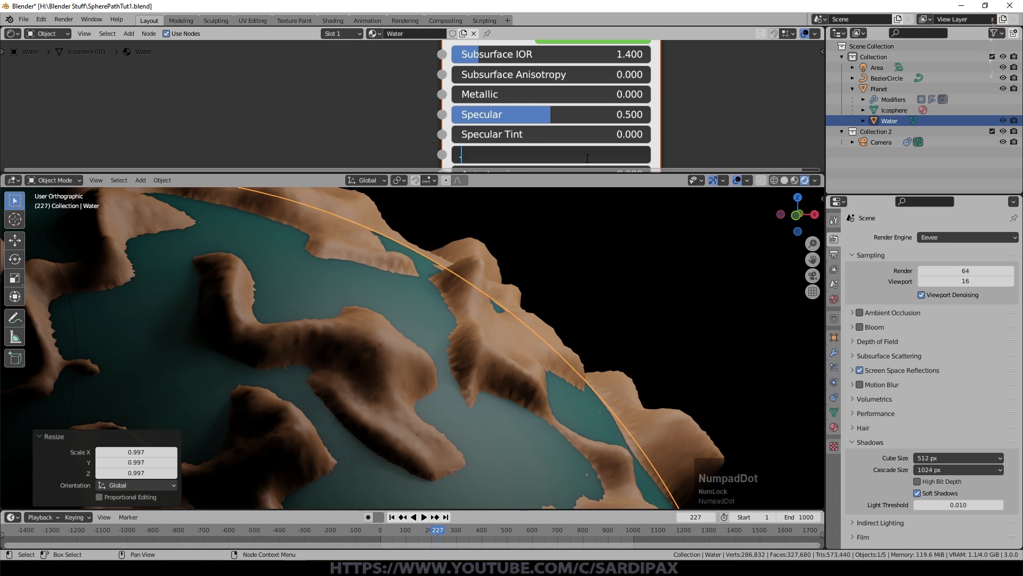
type("005")
key("Return")
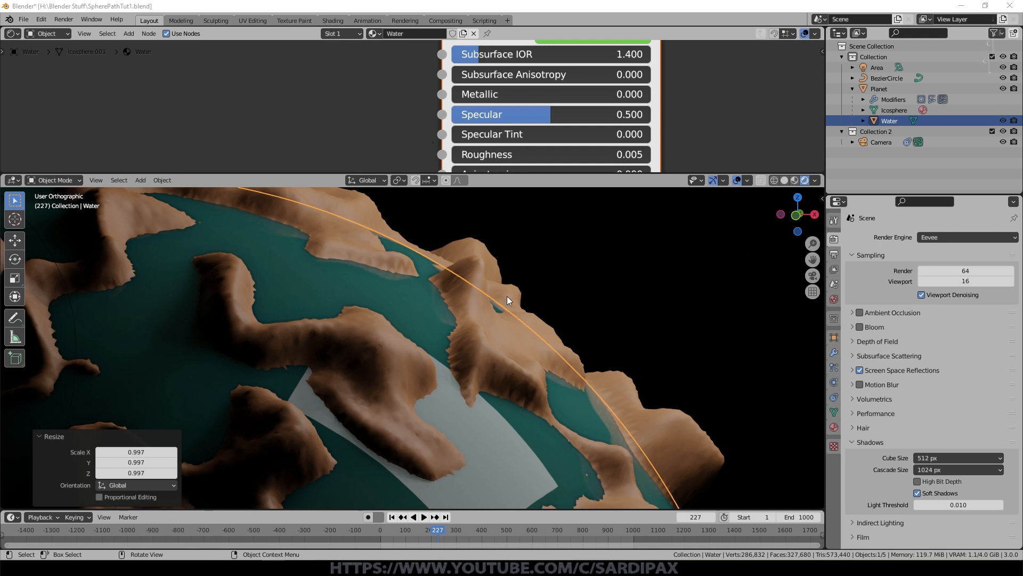
Step: Check the light's reflection on the water from several angles and set the area light's Specular to 0
middle_click_drag(558, 419, 612, 358)
scroll(613, 359, "down", 3)
scroll(551, 399, "down", 2)
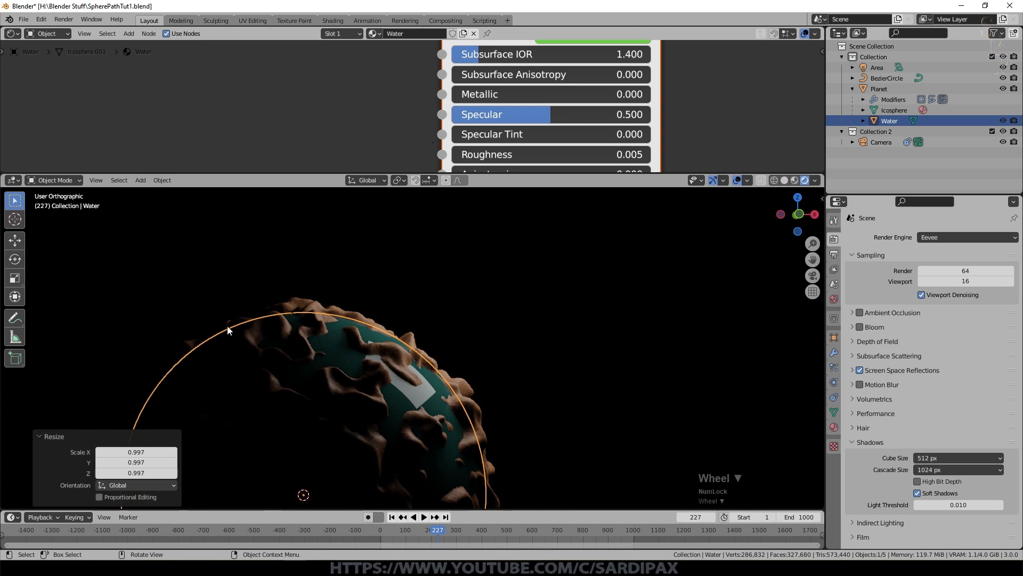
scroll(562, 392, "down", 3)
scroll(373, 376, "up", 5)
middle_click_drag(560, 275, 421, 422)
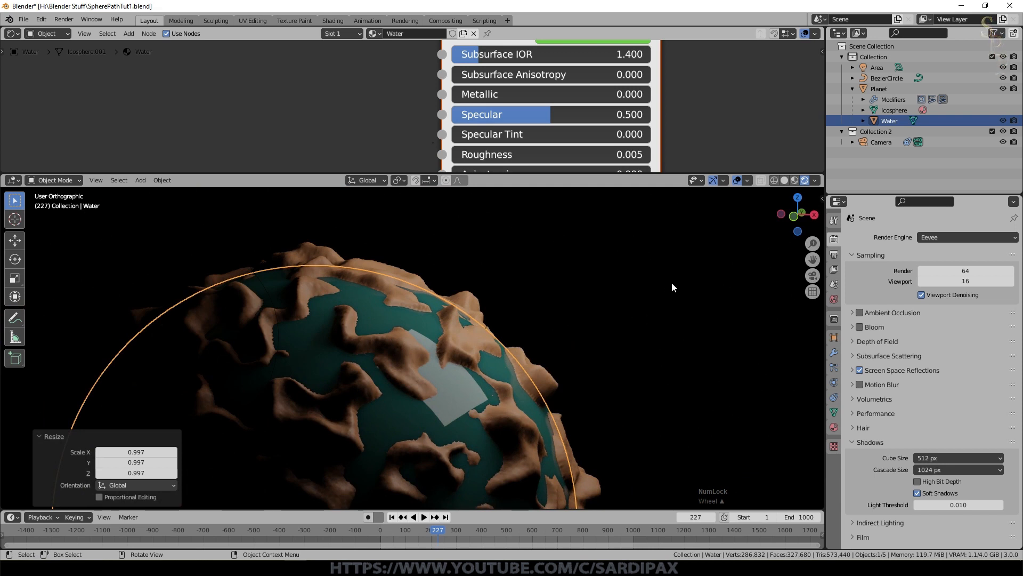
left_click(862, 66)
scroll(946, 335, "up", 1)
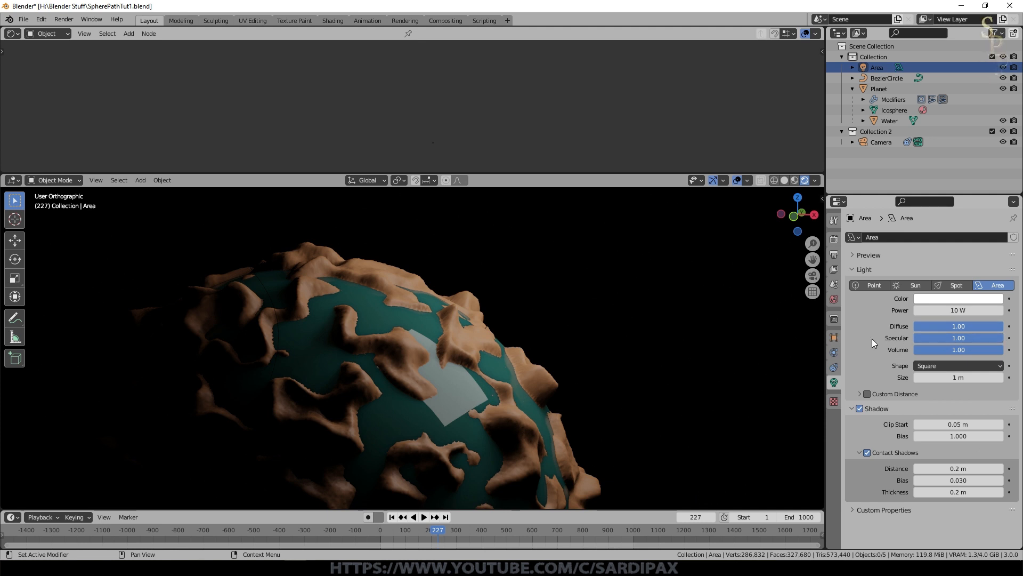
left_click_drag(1001, 342, 855, 331)
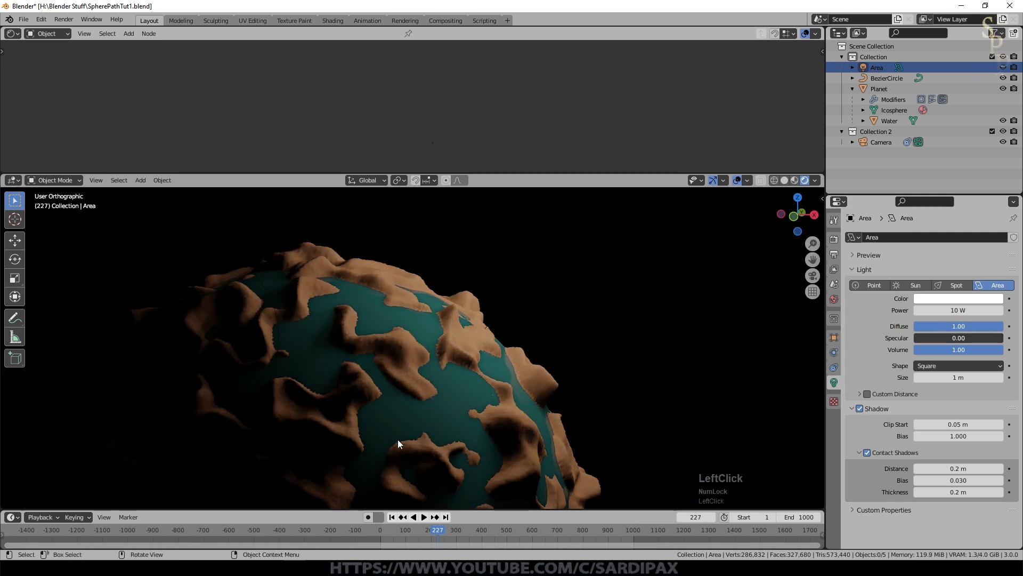
Step: Examine the area light's effect on the planet from several angles in rendered and material preview shading
left_click_drag(927, 338, 855, 338)
middle_click_drag(555, 350, 708, 338)
scroll(664, 313, "down", 2)
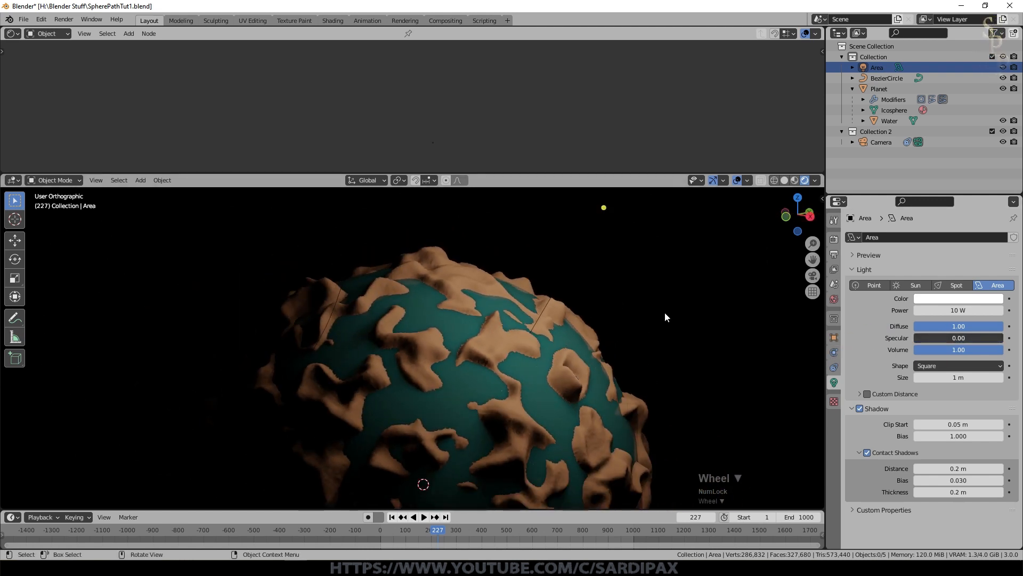
middle_click_drag(654, 334, 715, 329)
scroll(562, 353, "down", 4)
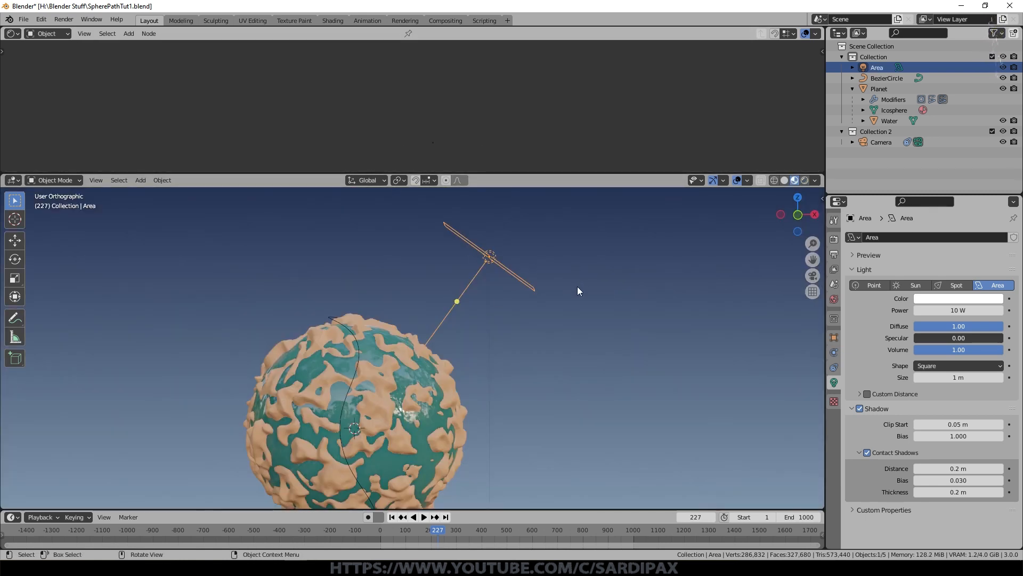
middle_click_drag(578, 289, 601, 267)
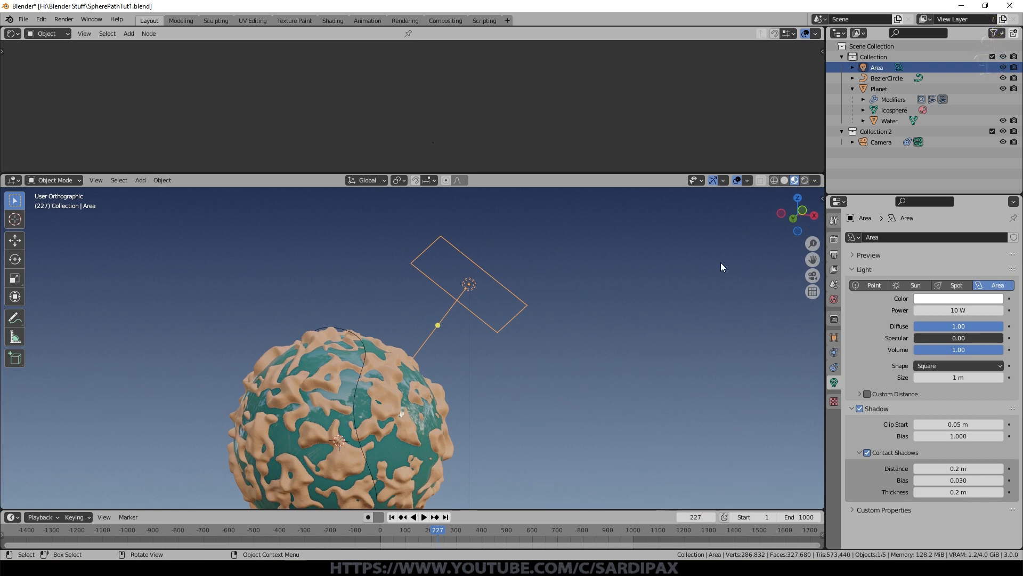
middle_click_drag(721, 262, 610, 307)
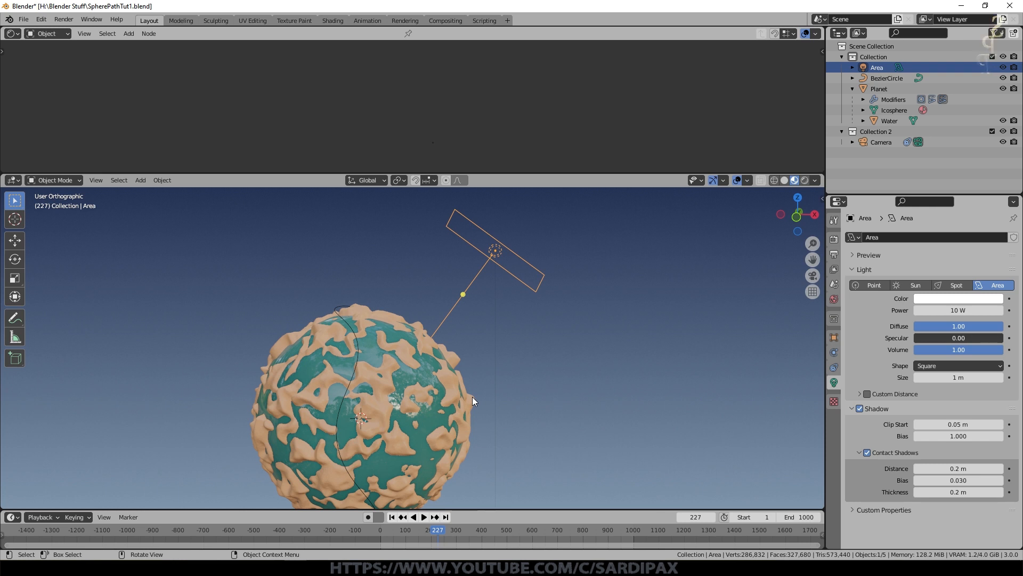
middle_click_drag(570, 266, 469, 281)
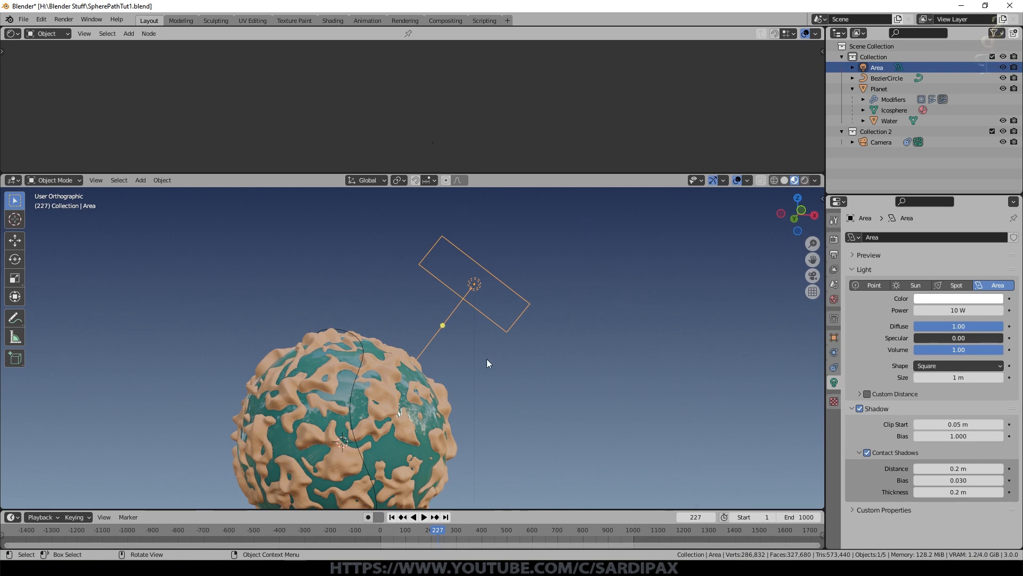
Step: Add a point light and move it off the planet by about -1.625 m in X, 0.627 m in Y and -1.014 m in Z
key("shift+a")
mouse_move(350, 245)
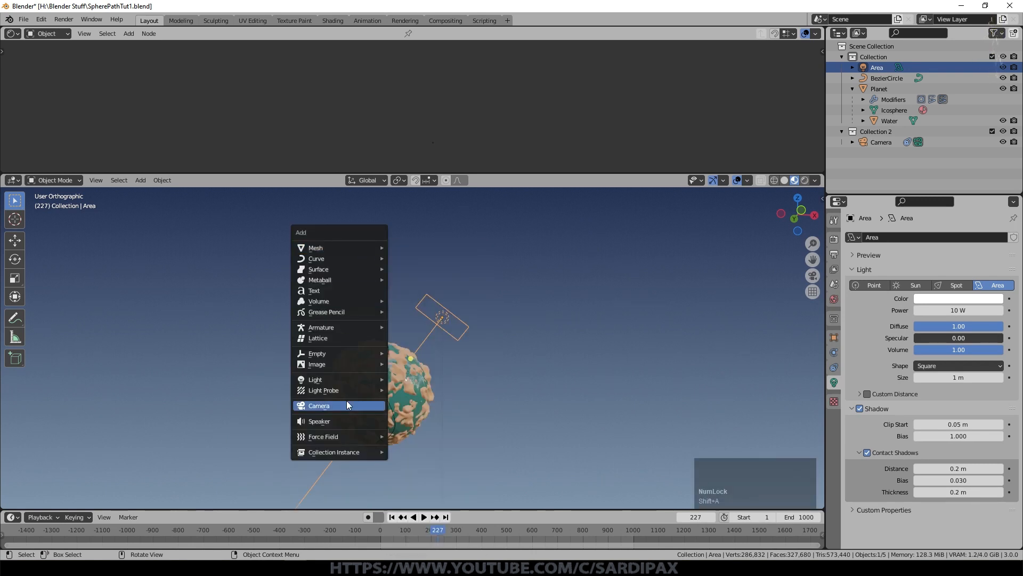
mouse_move(346, 379)
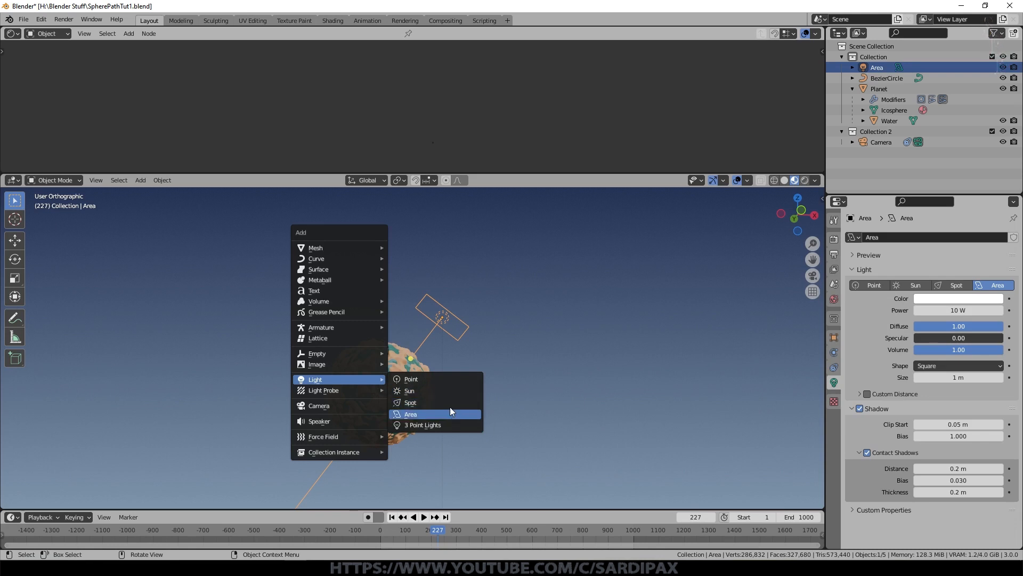
left_click(442, 378)
scroll(418, 388, "down", 1)
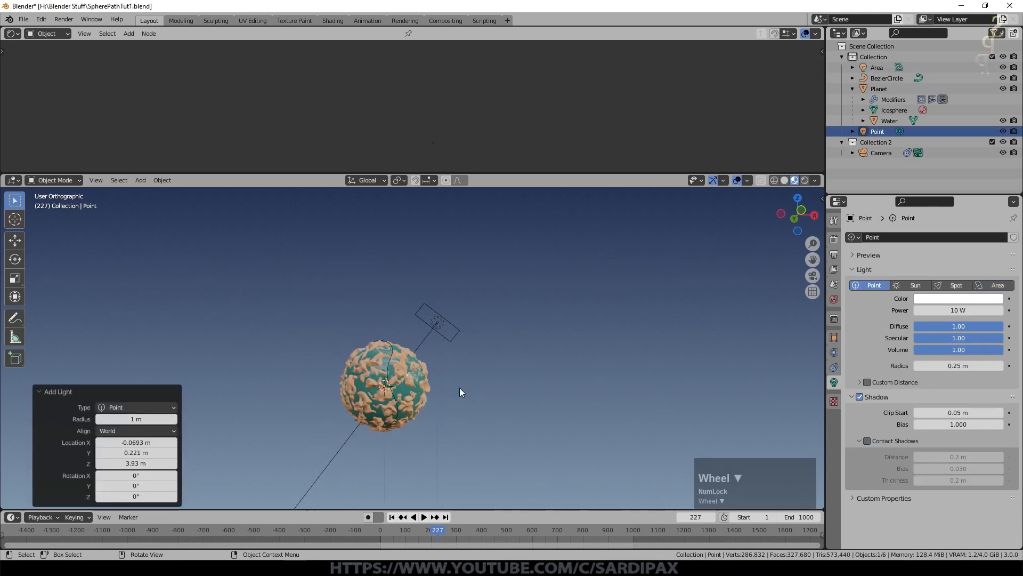
key("g")
left_click(449, 430)
middle_click_drag(492, 399, 566, 353)
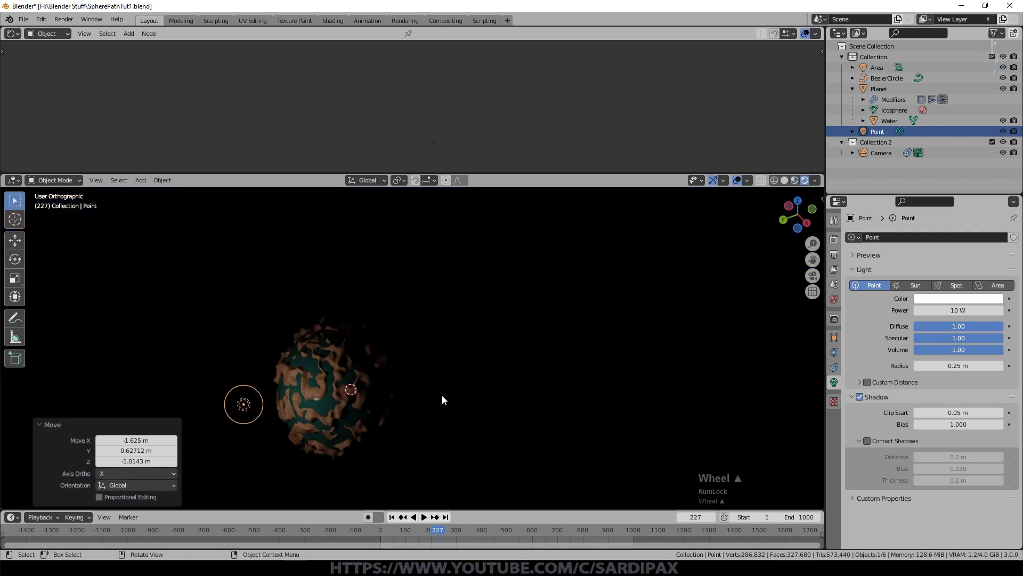
middle_click_drag(442, 395, 437, 373)
Step: Set the point light's Radius to 0 m and its Power to 500 W
left_click_drag(965, 366, 728, 371)
middle_click_drag(589, 367, 644, 358)
scroll(593, 360, "up", 3)
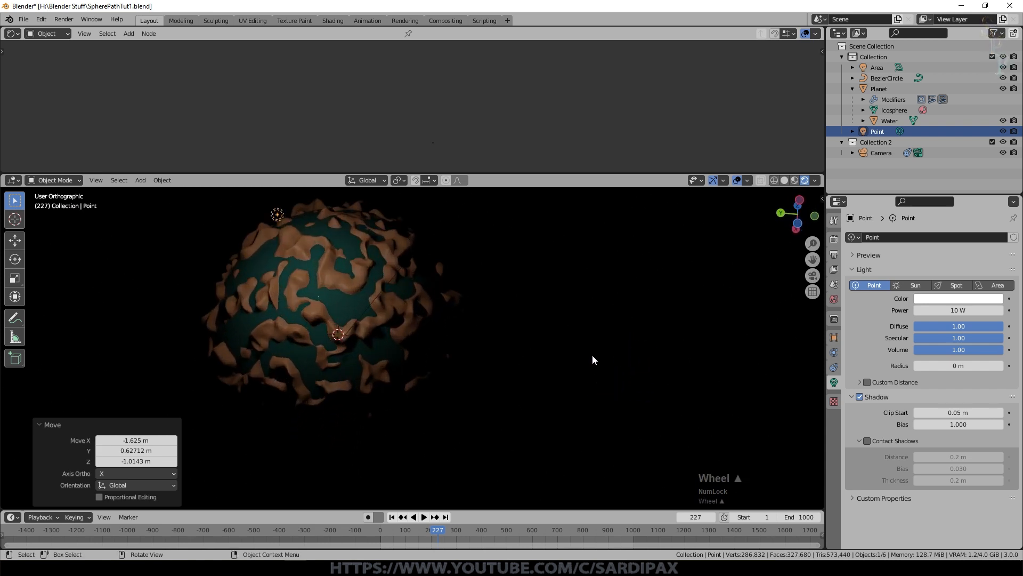
left_click(957, 365)
left_click_drag(958, 366, 946, 367)
left_click(959, 309)
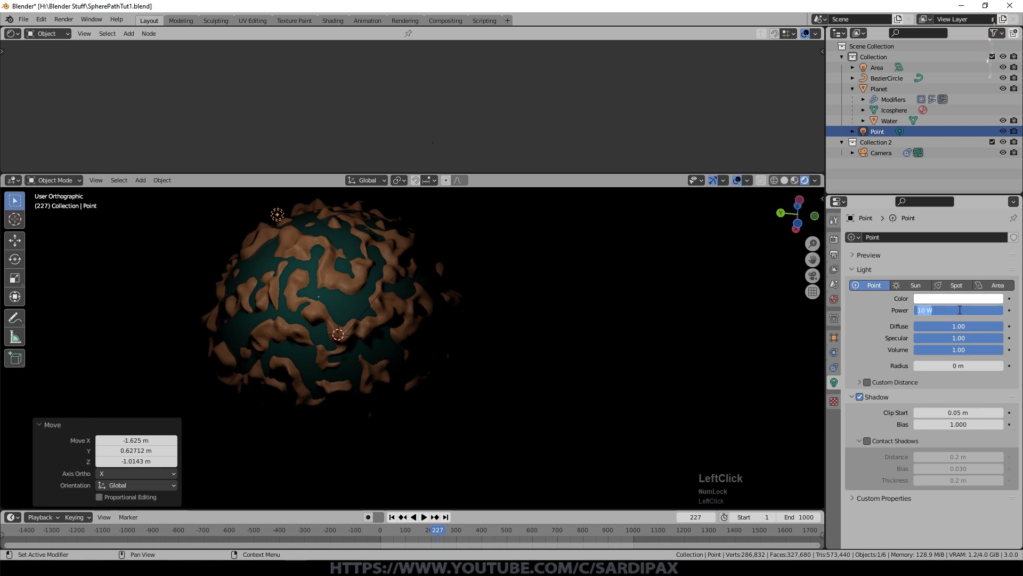
type("500")
key("Return")
Step: Select the planet and add a Texture Coordinate node to its material, well before the Principled BSDF
middle_click_drag(510, 328, 430, 363)
key("KP_Decimal")
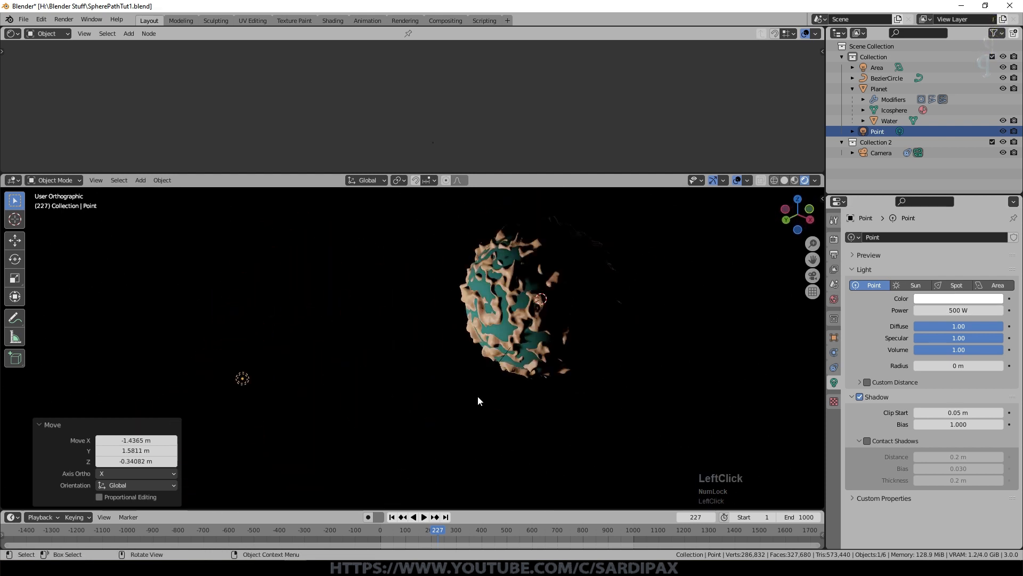
middle_click_drag(477, 395, 565, 361)
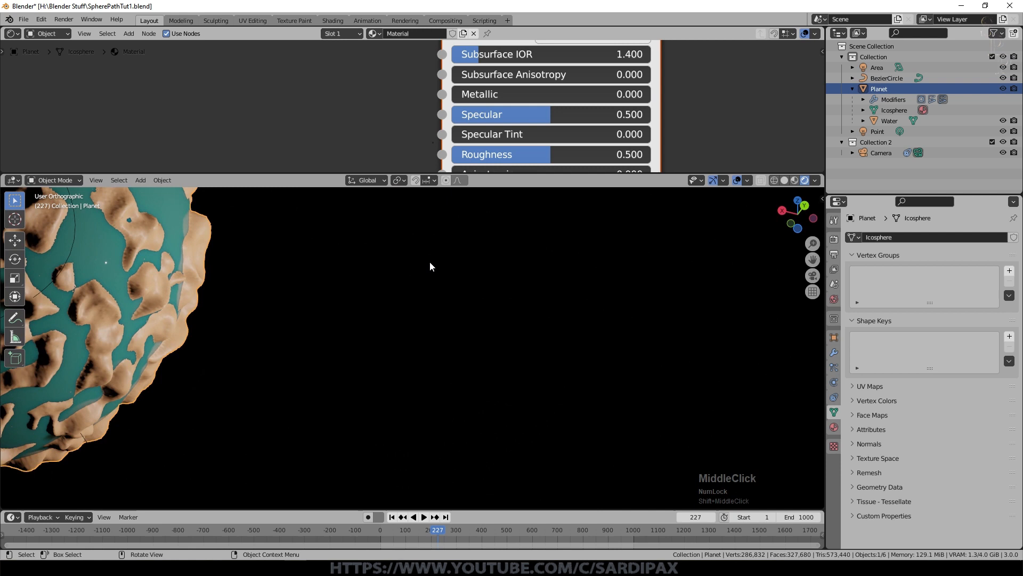
key("KP_Decimal")
scroll(468, 274, "up", 5)
middle_click_drag(474, 277, 613, 251)
scroll(507, 56, "up", 1)
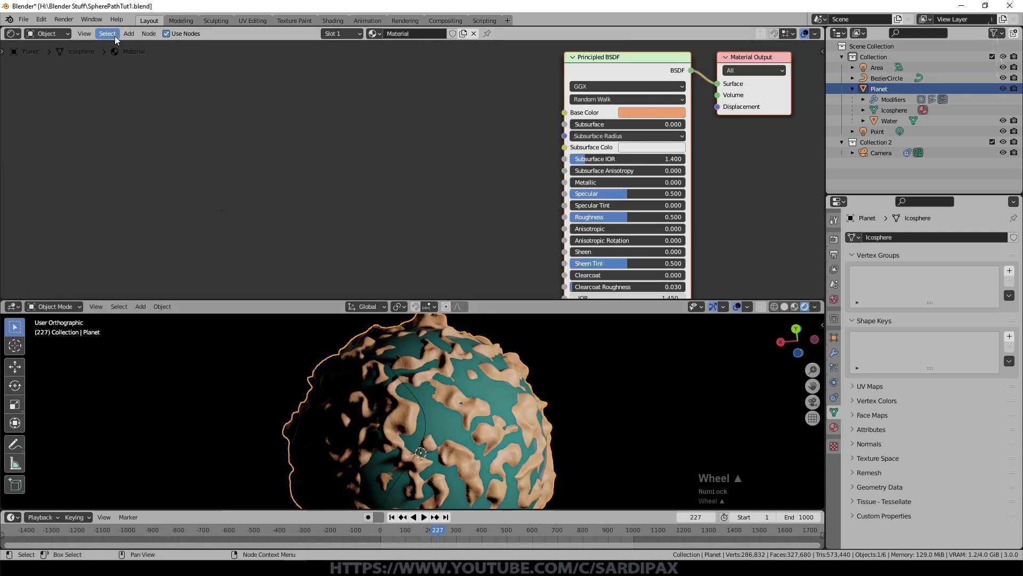
left_click(129, 35)
mouse_move(159, 63)
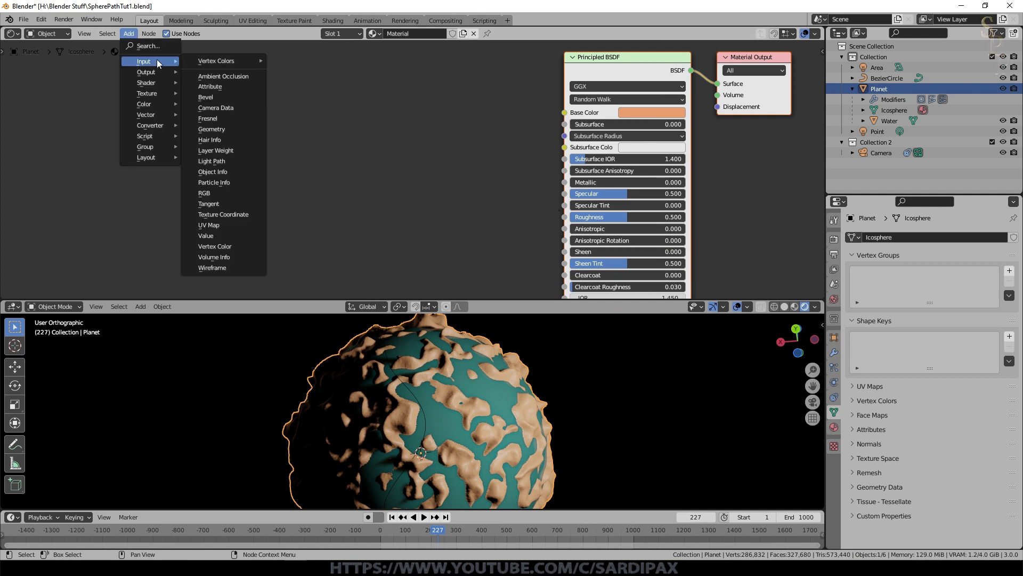
left_click(224, 214)
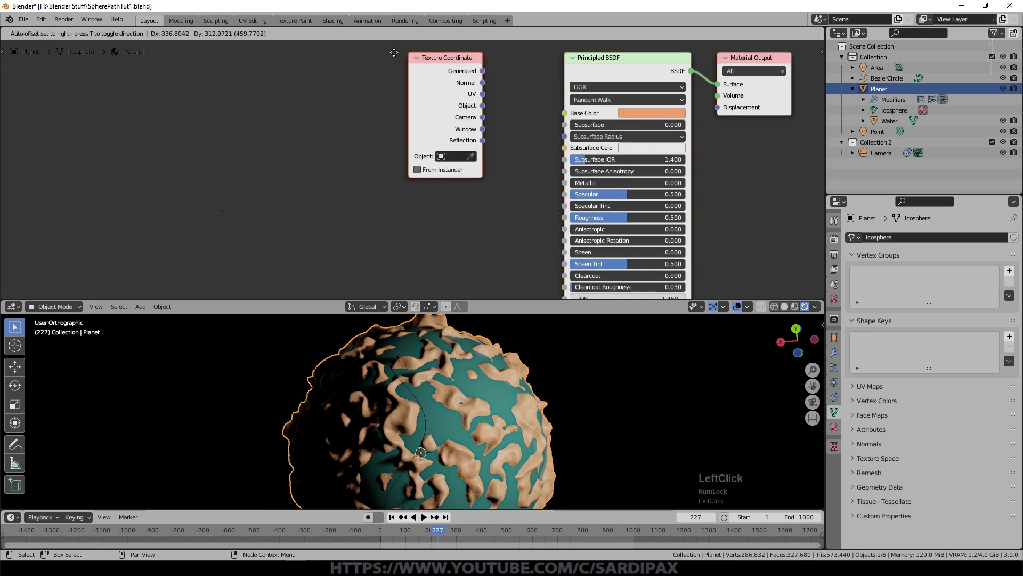
left_click(220, 110)
Step: Add an Image Texture node beside the Texture Coordinate node and load RockLayered0002_L.jpg into it
left_click(129, 33)
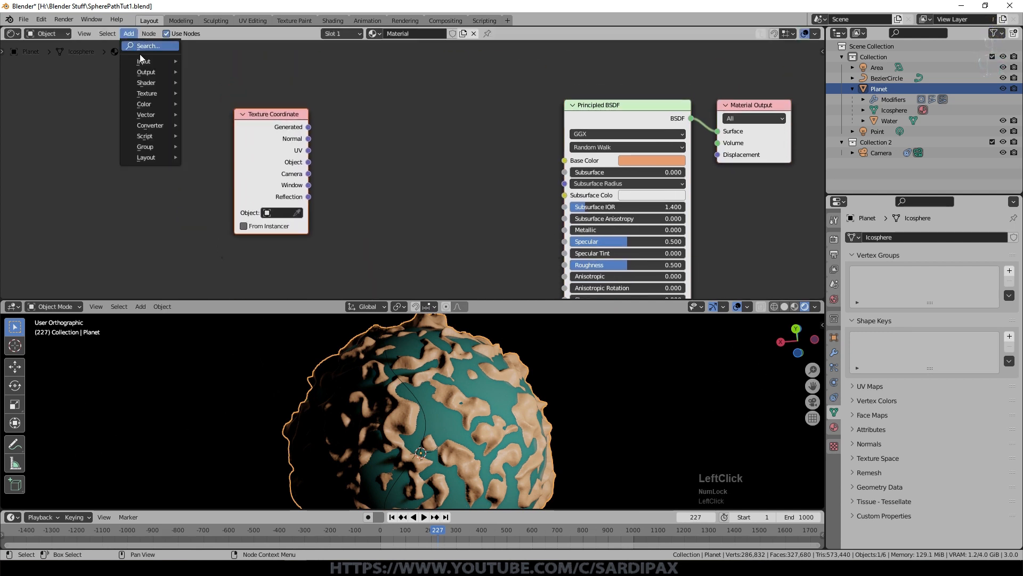
mouse_move(147, 93)
left_click(224, 172)
left_click(341, 67)
left_click(424, 123)
left_click(614, 181)
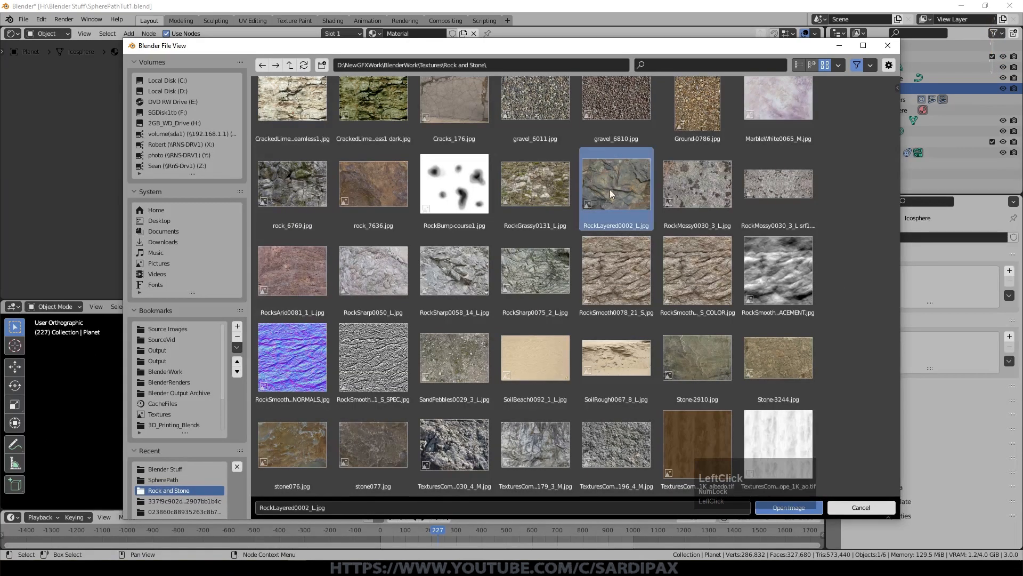
double_click(638, 188)
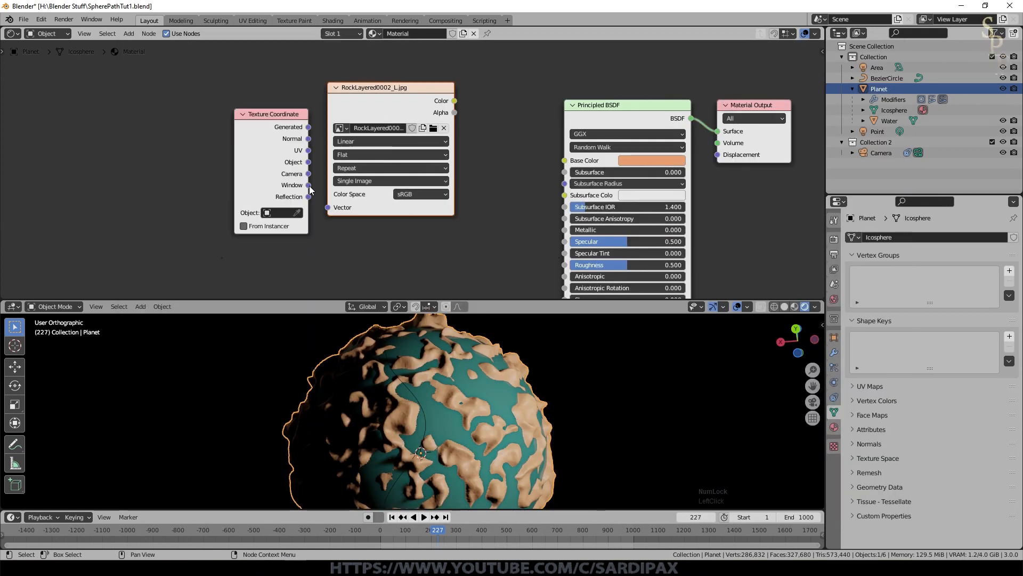
Step: Connect the Texture Coordinate's Object output to the image's Vector and the image's Color to the Principled BSDF's Base Color
left_click(308, 166)
left_click_drag(309, 170, 337, 210)
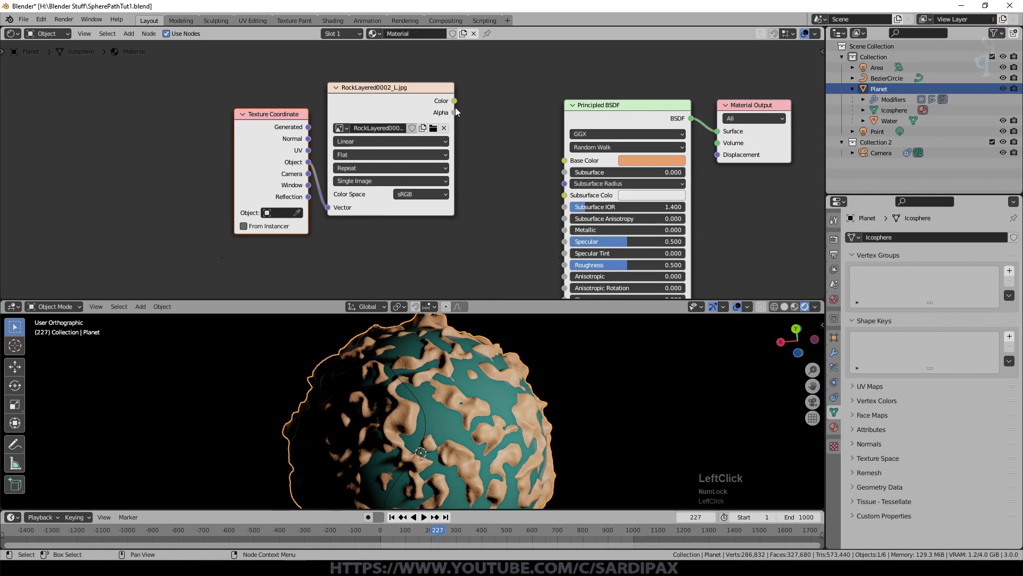
left_click_drag(454, 101, 565, 160)
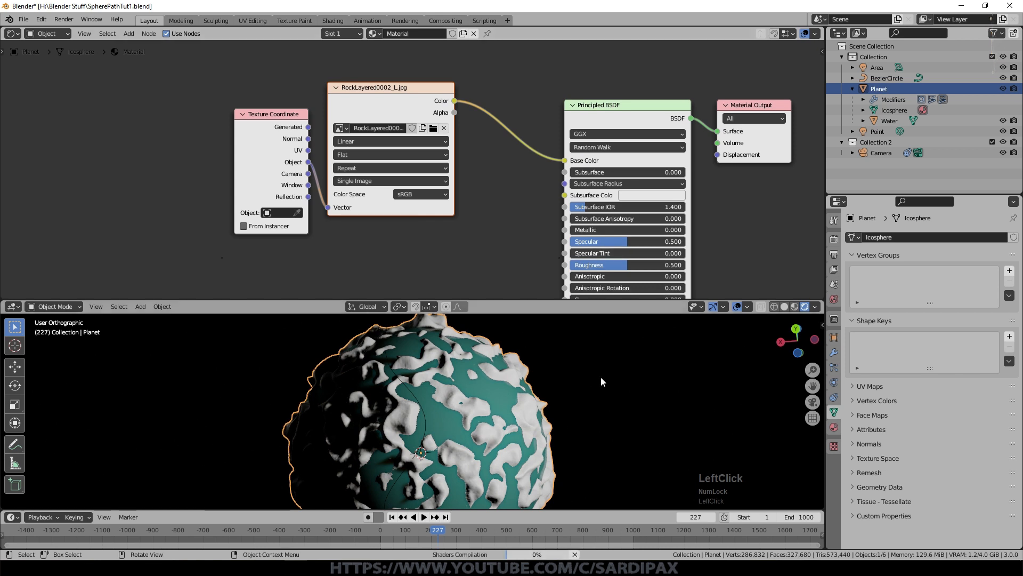
Step: Examine the rock texture on the planet's terrain up close from several angles
scroll(608, 427, "up", 3)
middle_click_drag(609, 427, 549, 437)
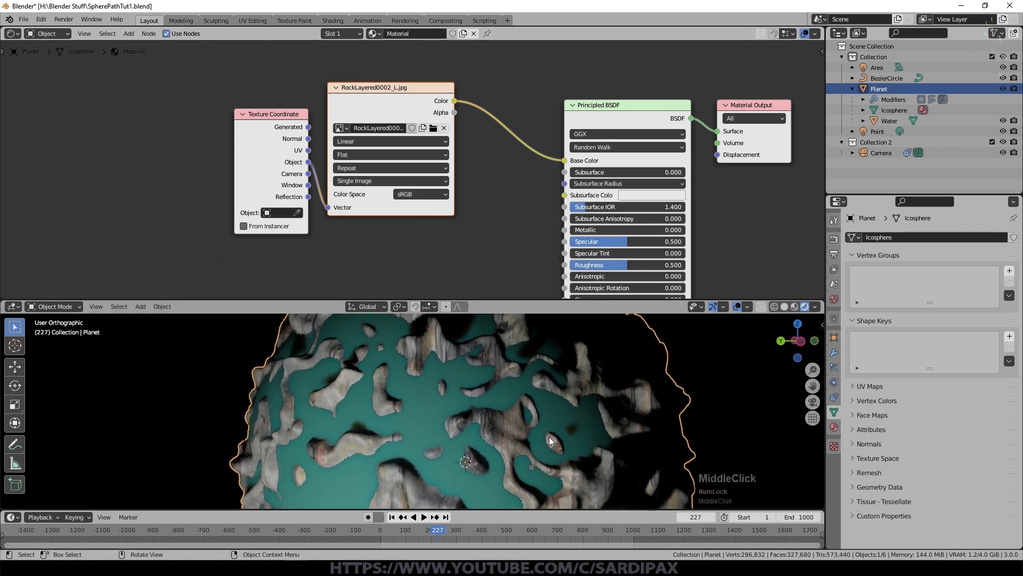
scroll(550, 421, "up", 3)
scroll(551, 416, "up", 1)
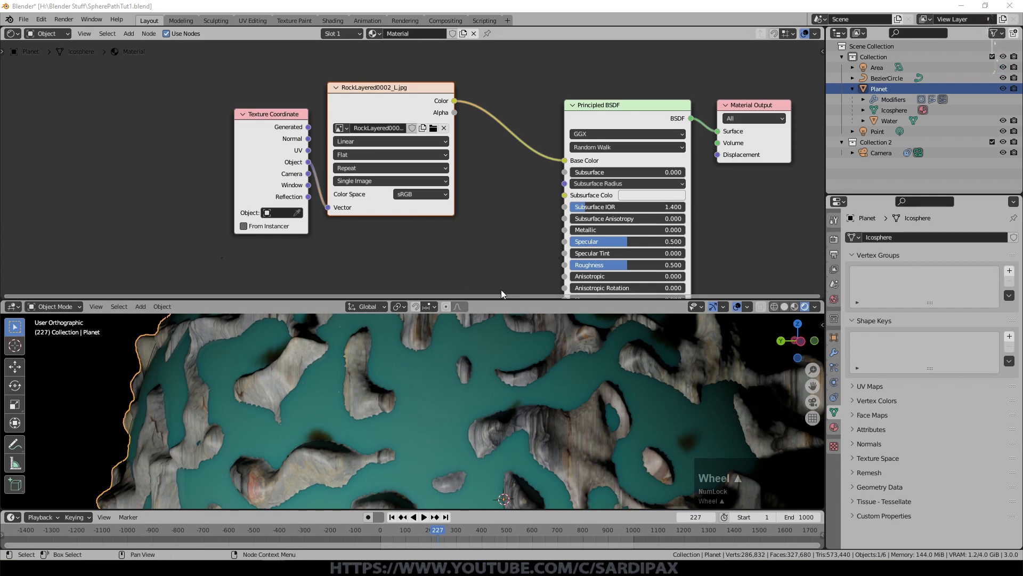
middle_click_drag(551, 366, 550, 481)
scroll(625, 459, "up", 1, "shift")
middle_click_drag(625, 459, 661, 404)
scroll(661, 406, "up", 2)
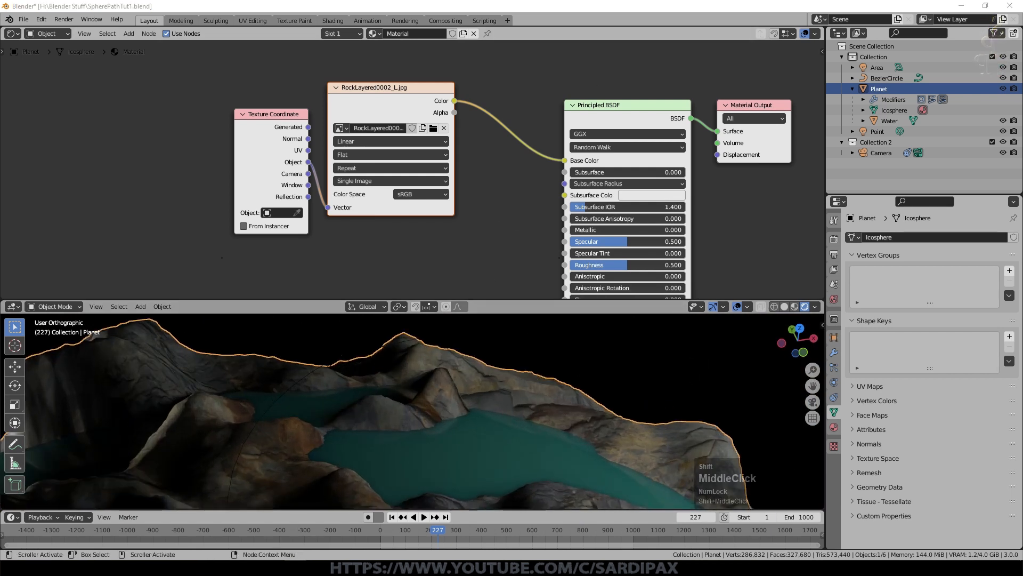
Step: Add a Noise Texture node below the Texture Coordinate node with Scale 13 and Detail 15
middle_click_drag(497, 170, 577, 51)
left_click(131, 34)
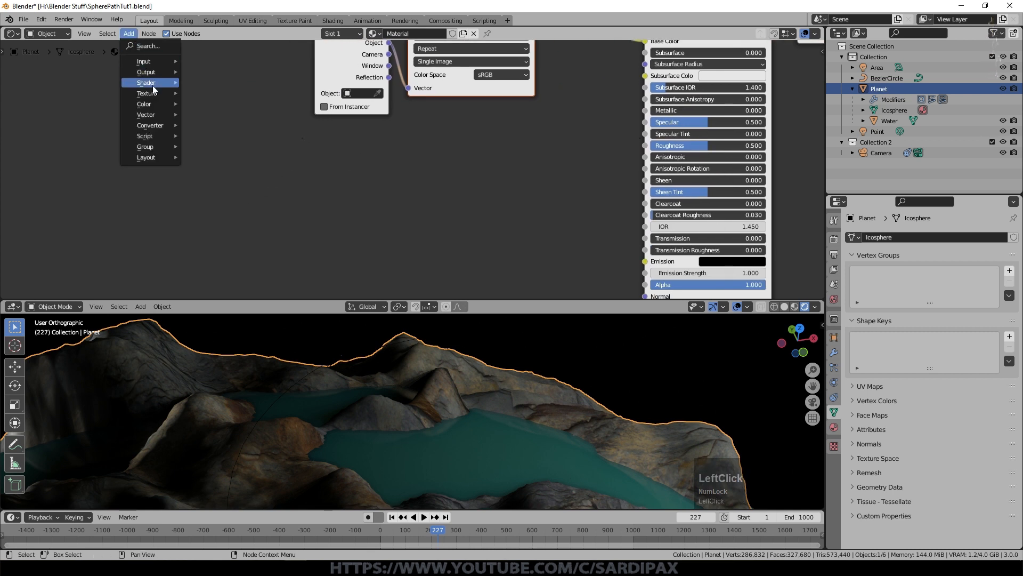
mouse_move(149, 93)
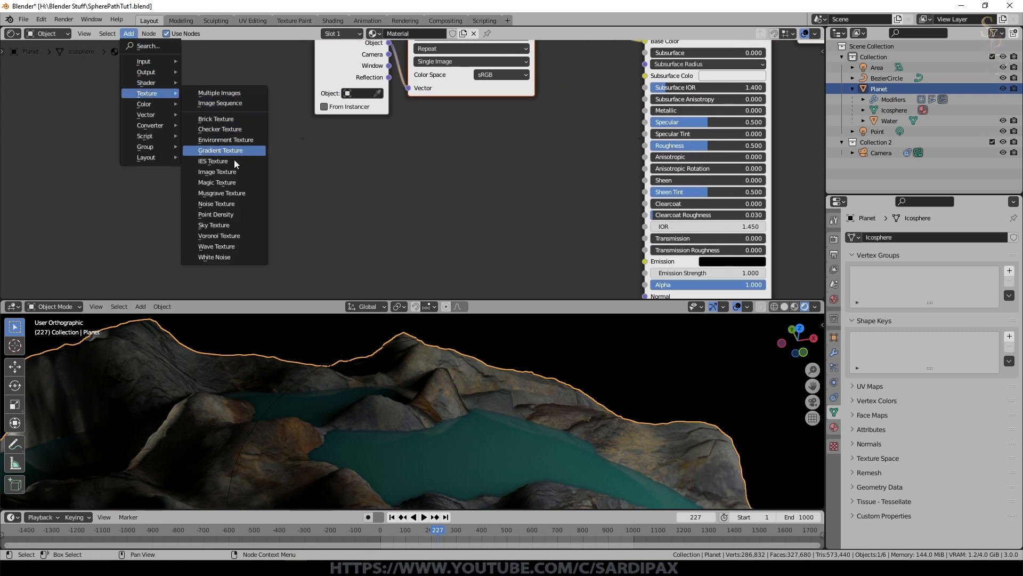
left_click(239, 205)
left_click(365, 202)
type("13")
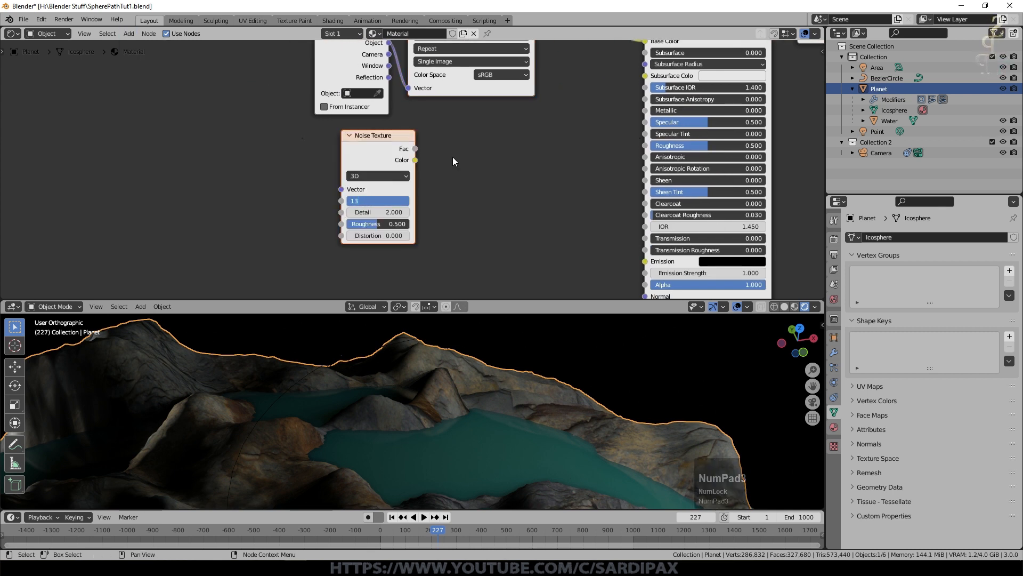
key("Return")
left_click_drag(376, 212, 421, 212)
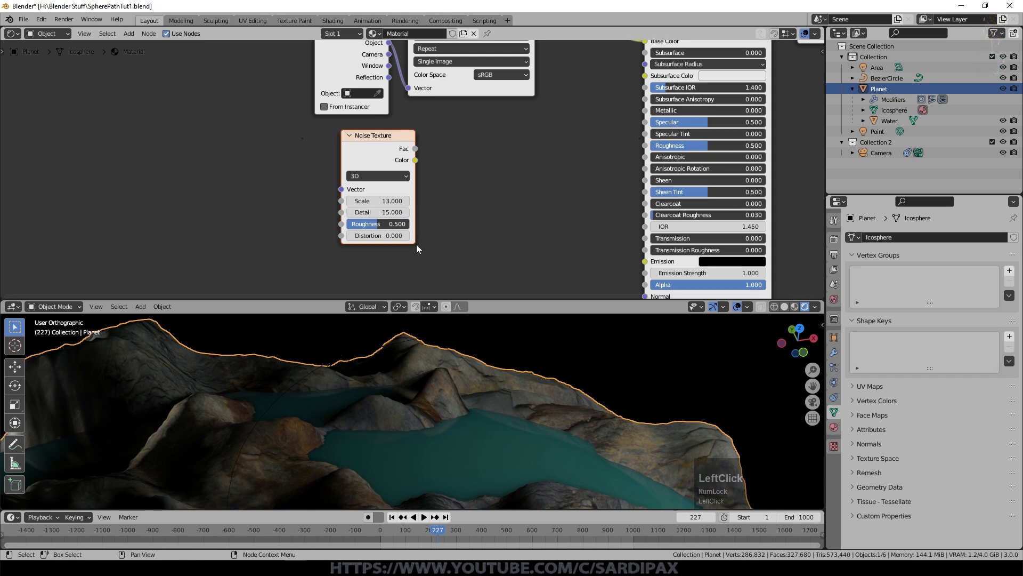
left_click_drag(413, 245, 374, 252)
Step: Add a ColorRamp node after the Noise Texture and connect the noise's Fac output to its Fac input
left_click(129, 33)
mouse_move(155, 124)
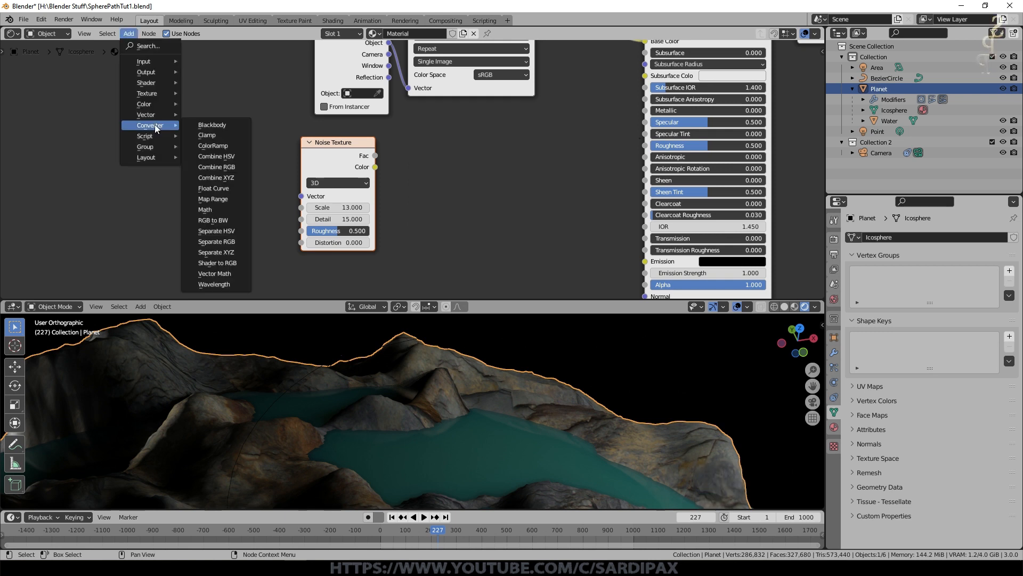
left_click(213, 145)
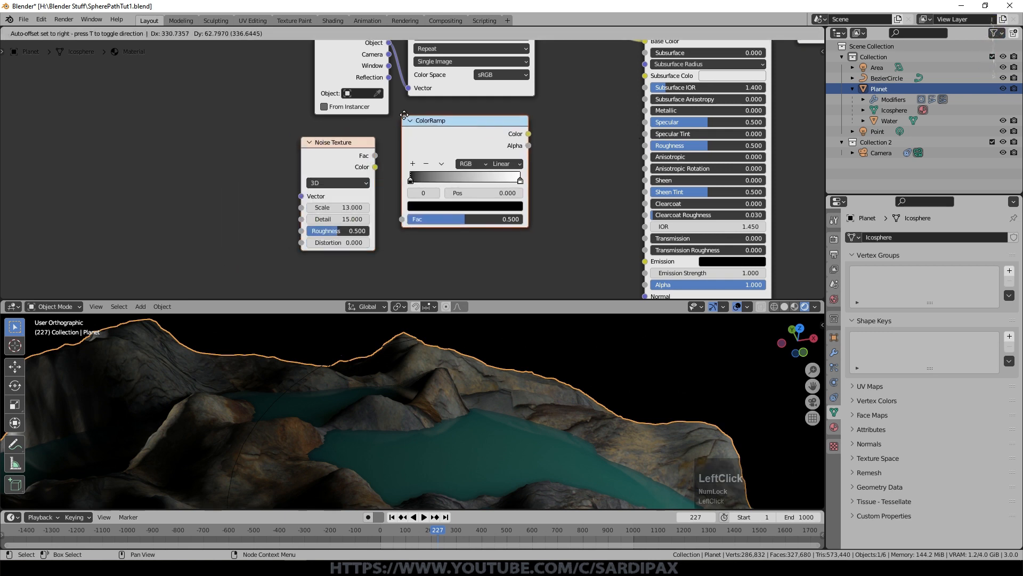
left_click(380, 151)
left_click_drag(375, 156, 421, 226)
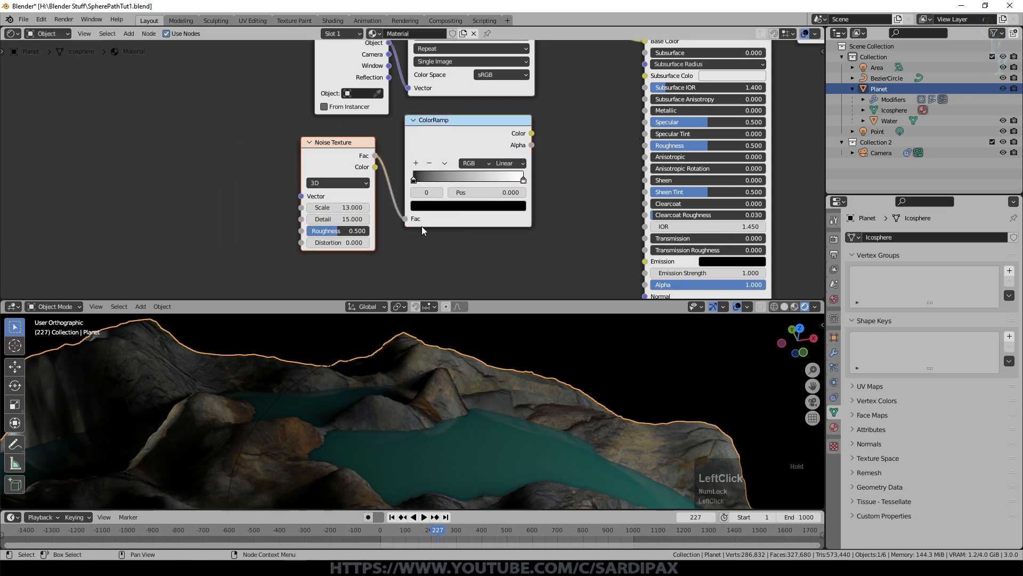
Step: Move the ColorRamp's black stop to about 0.327 and its white stop to about 0.582, with B-Spline interpolation
left_click_drag(414, 180, 450, 180)
left_click_drag(524, 184, 478, 180)
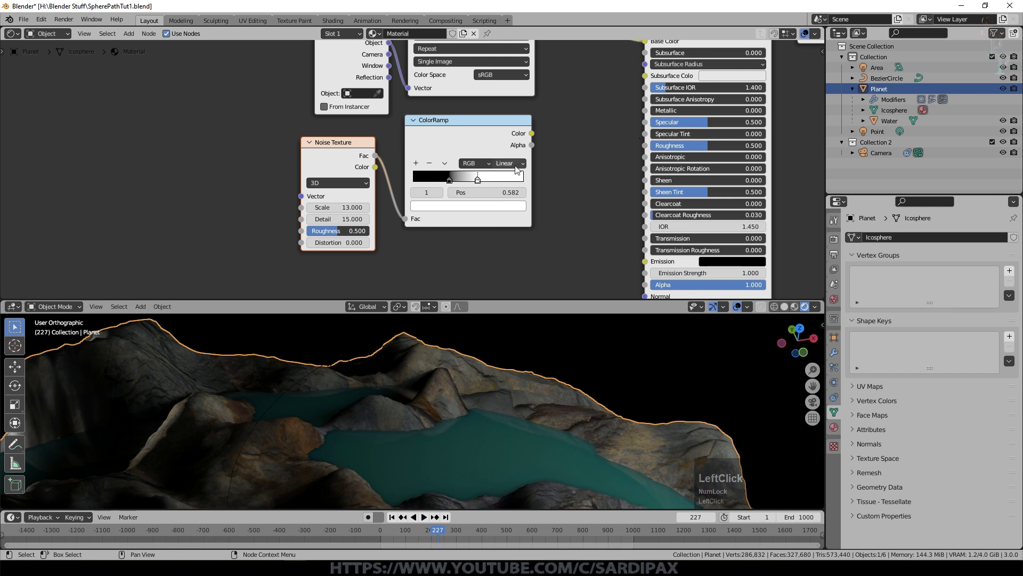
left_click(514, 165)
left_click(511, 210)
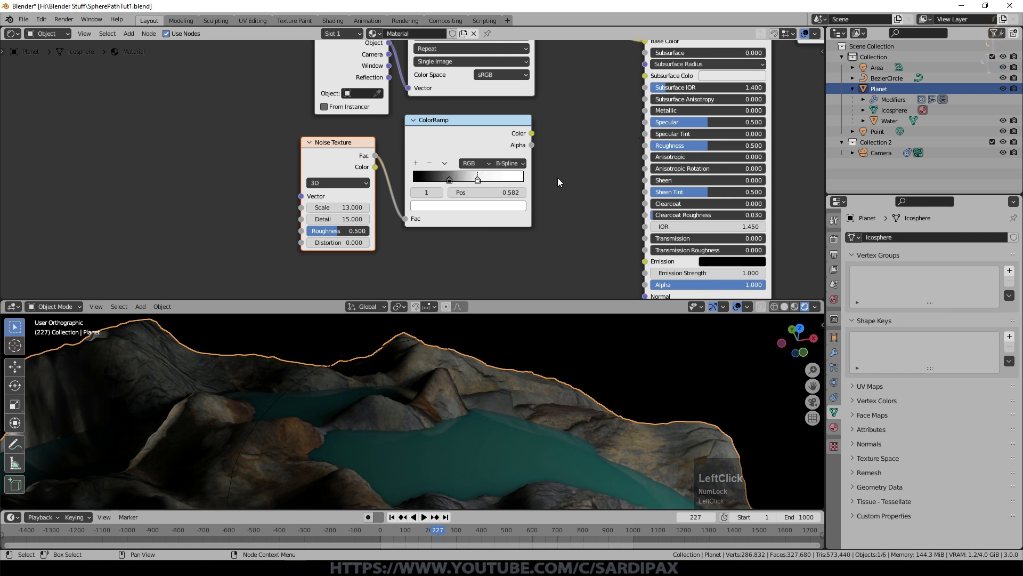
Step: Connect the ColorRamp's Color output to the Principled BSDF's Roughness and move the white stop to about 0.545
left_click_drag(532, 134, 653, 148)
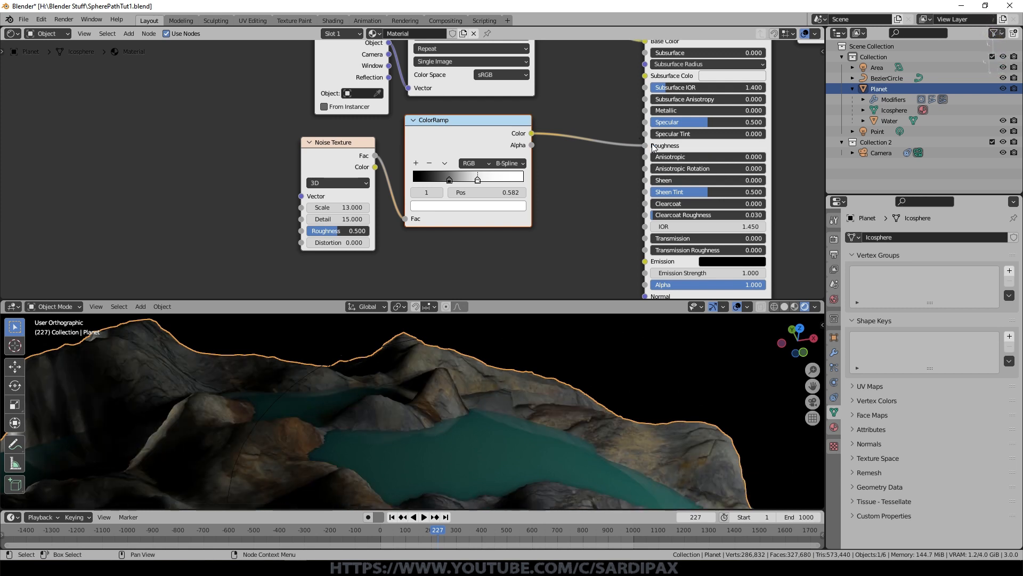
middle_click_drag(518, 423, 520, 420)
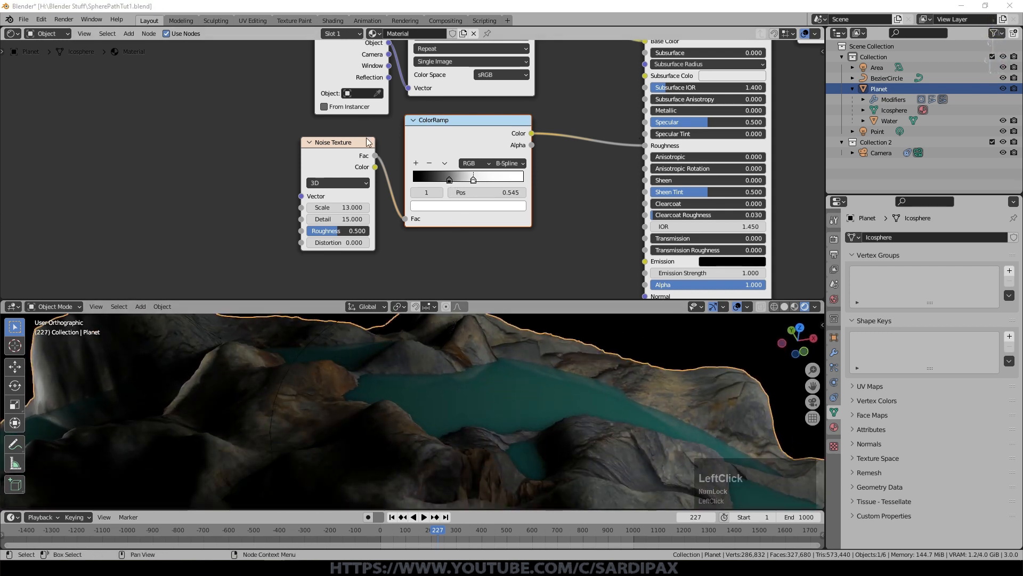
left_click(450, 178)
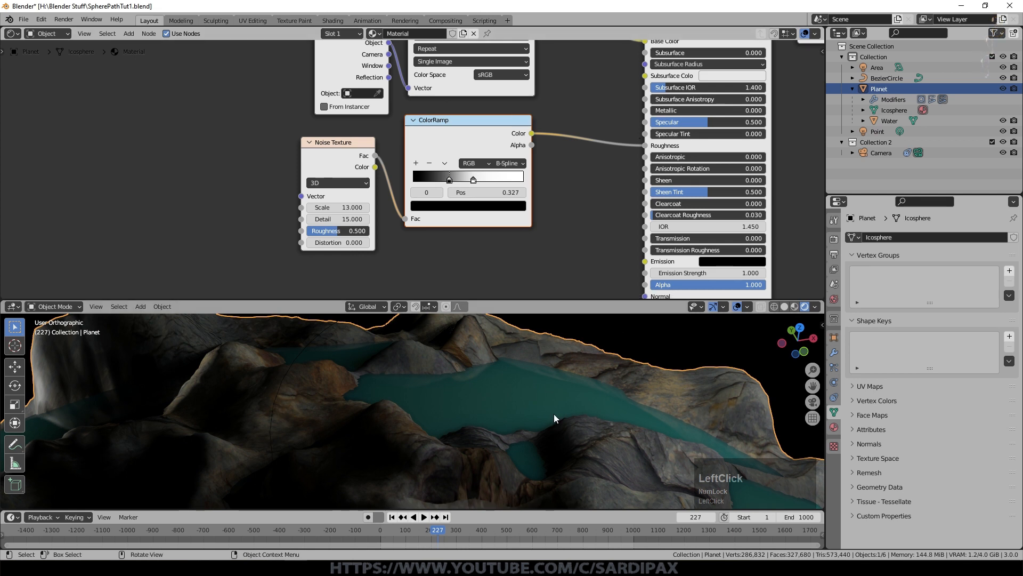
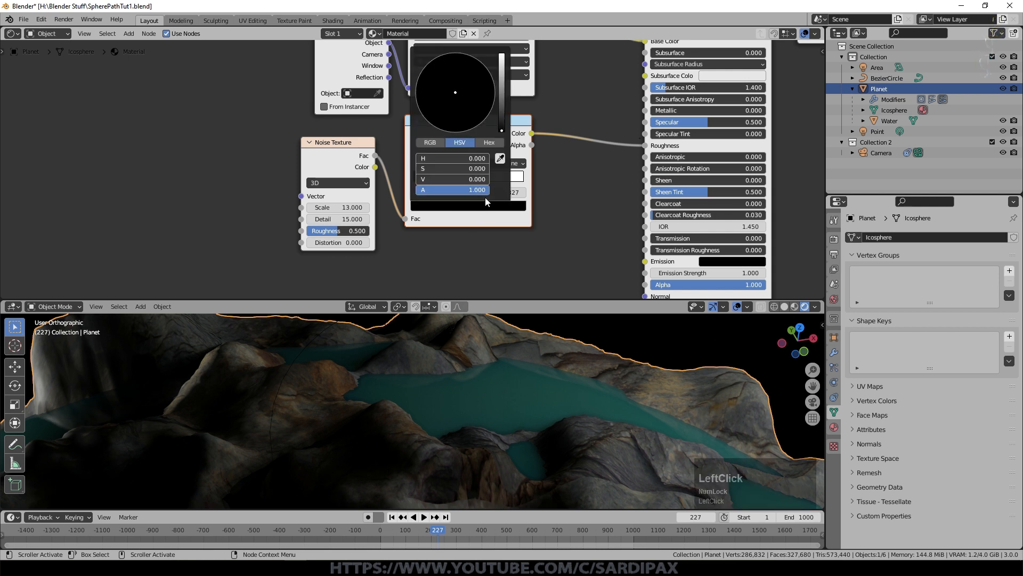
Step: Brighten the ColorRamp's black stop to a mid gray
left_click_drag(504, 119, 502, 96)
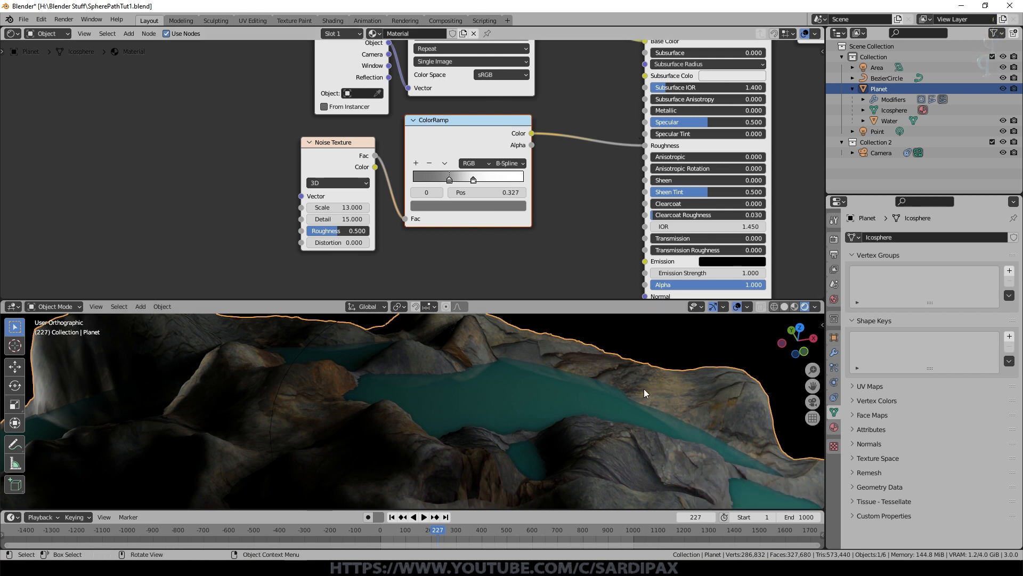
middle_click_drag(644, 389, 538, 442)
scroll(329, 107, "down", 1)
Step: Duplicate the Noise Texture node below the ColorRamp and set the copy's Scale to 950
left_click(328, 107)
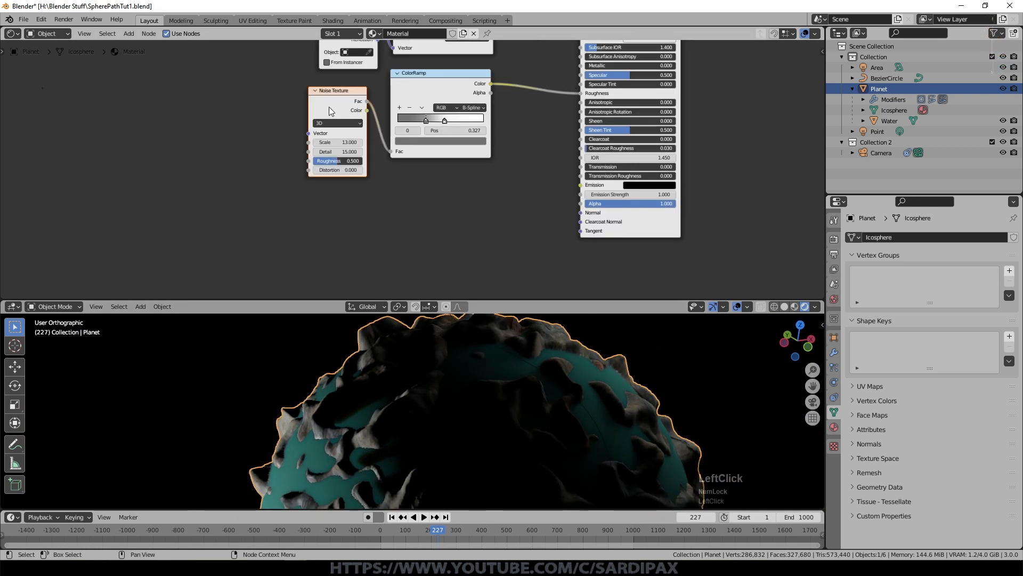
key("shift+d")
left_click(399, 210)
middle_click_drag(481, 223, 483, 176)
scroll(499, 181, "up", 2)
left_click(414, 213)
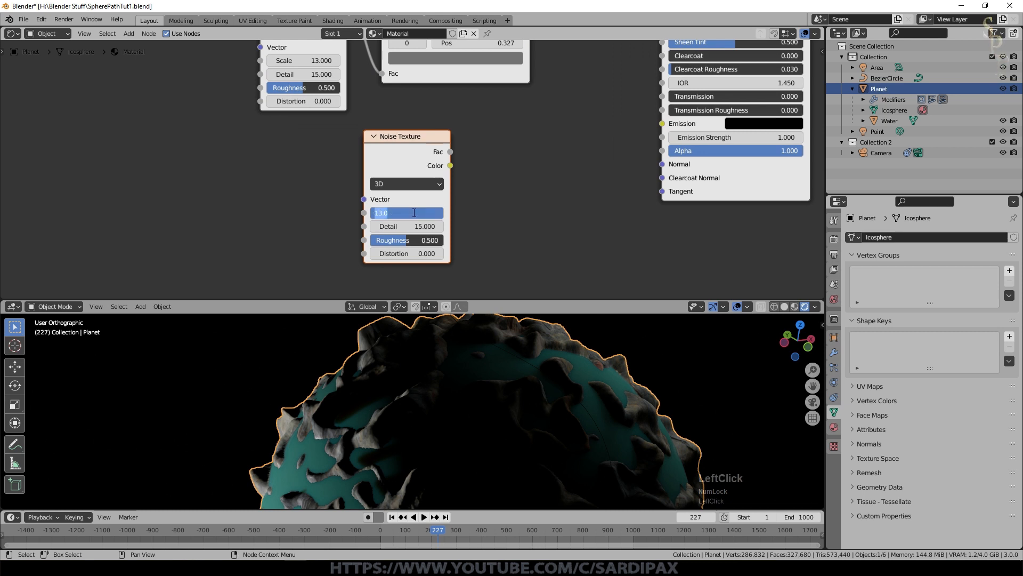
type("50")
key("KP_Enter")
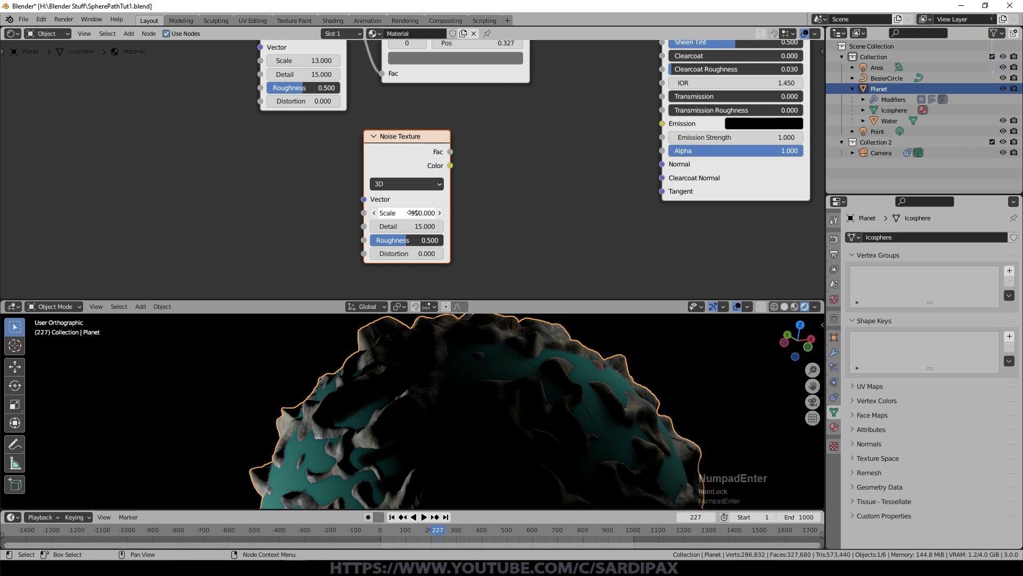
Step: Add a Bump node beside the duplicated Noise Texture and connect the noise's Fac output to its Height input
left_click(128, 33)
mouse_move(149, 109)
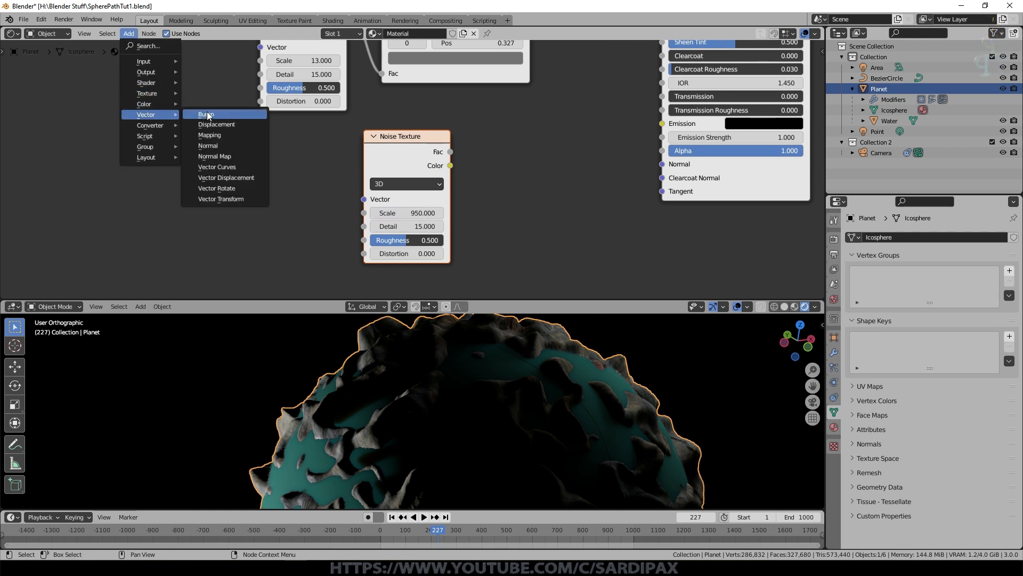
left_click(210, 112)
left_click(565, 128)
left_click_drag(450, 152, 531, 204)
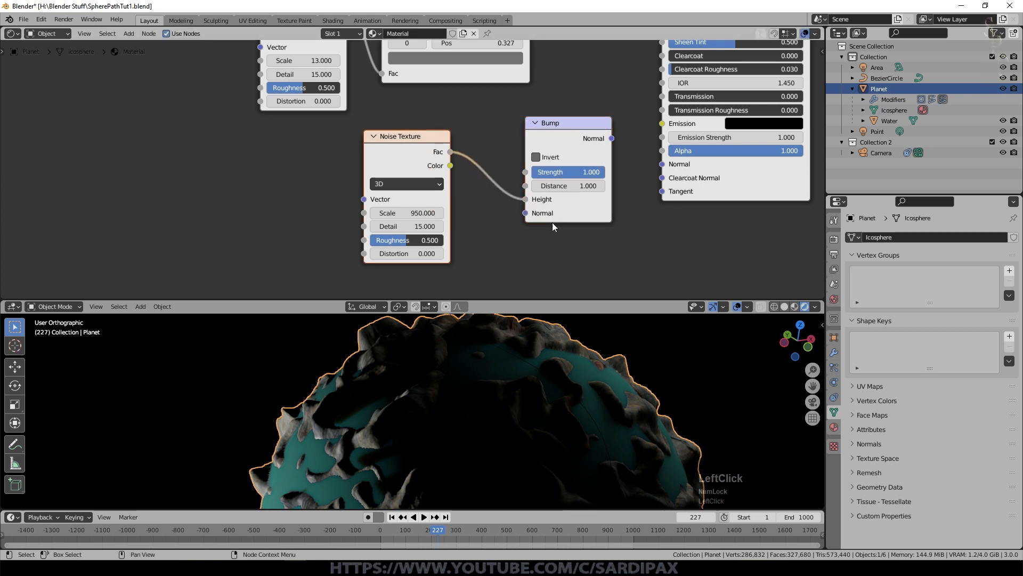
Step: Set the Bump node's Strength to 0.15 and connect its Normal output to the Principled BSDF's Normal input
left_click(572, 172)
type(".15")
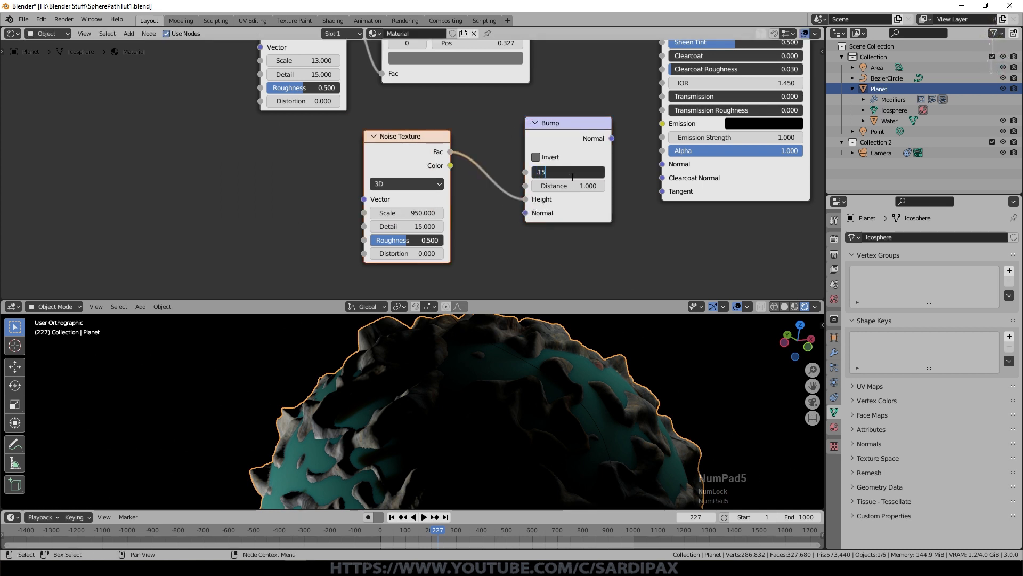
key("Return")
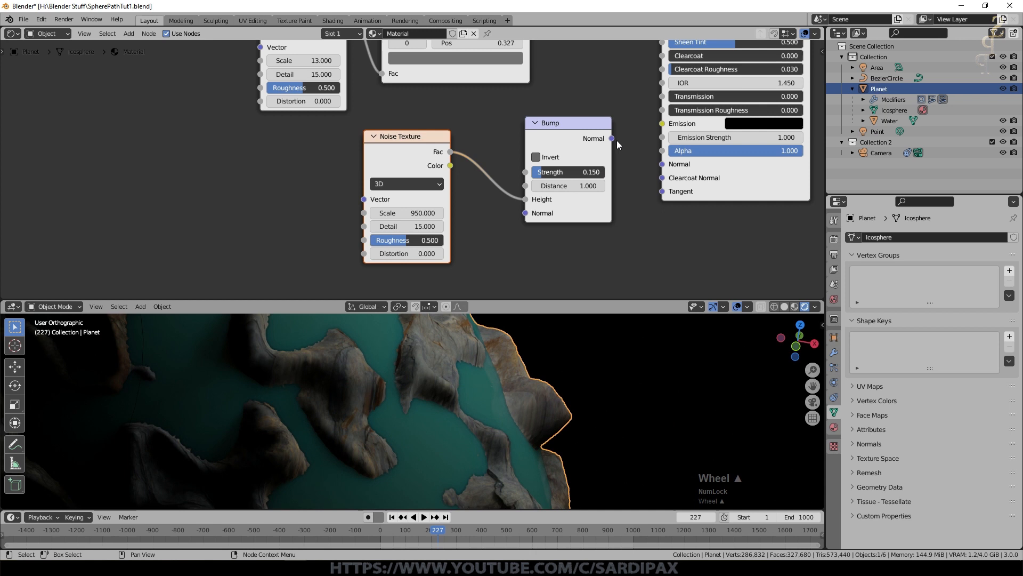
left_click_drag(613, 138, 661, 168)
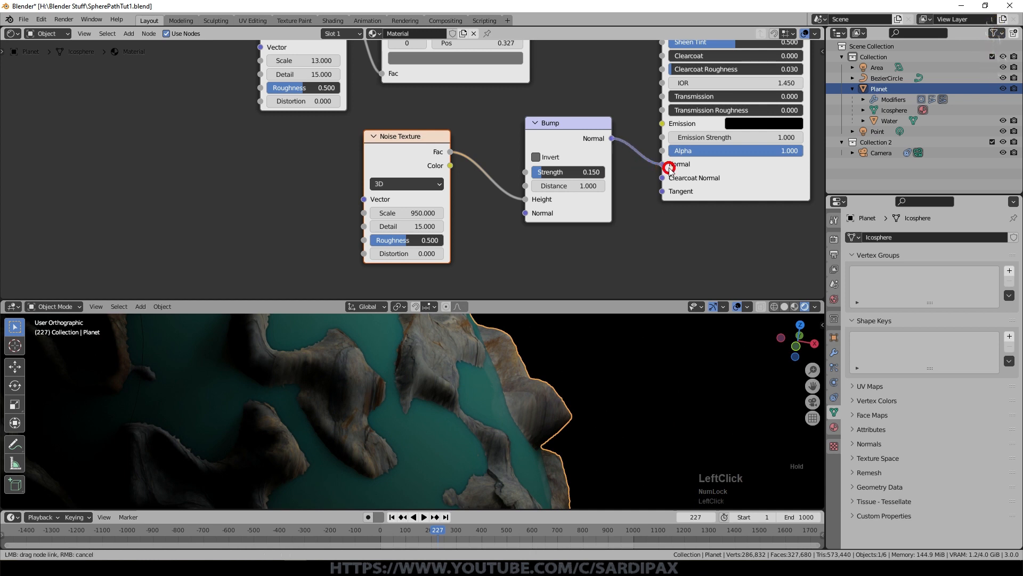
left_click_drag(669, 170, 663, 164)
Step: Try a Bump Strength of 0.05 on the rock surface up close
scroll(491, 407, "up", 5)
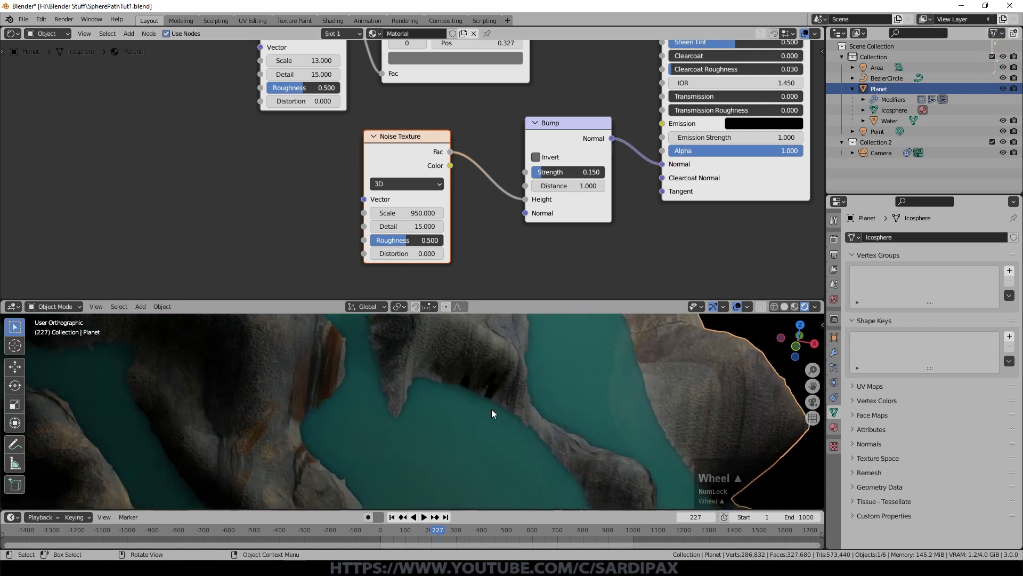
middle_click_drag(596, 429, 535, 483, "shift")
scroll(361, 399, "up", 2)
scroll(327, 423, "up", 2)
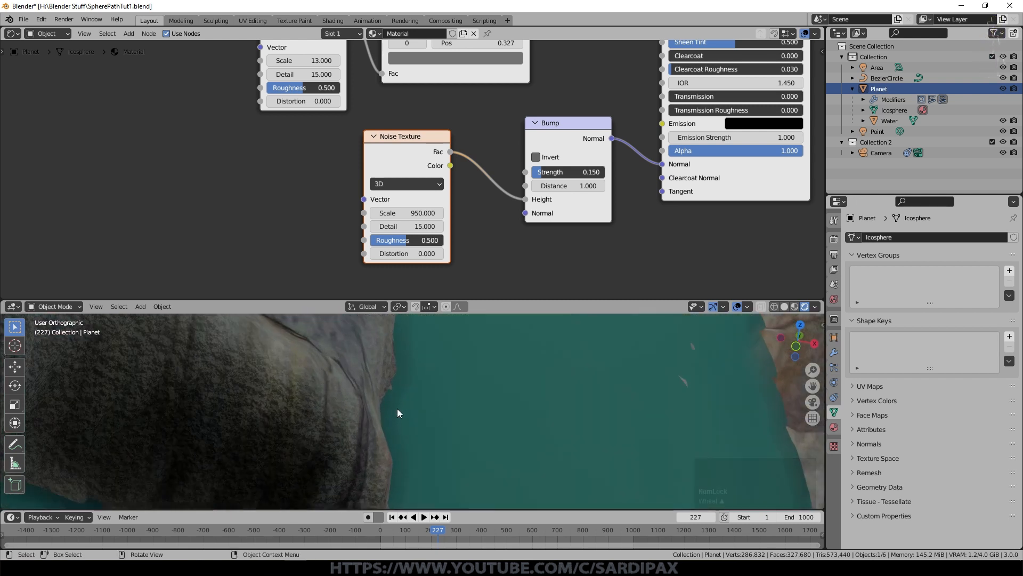
left_click(573, 172)
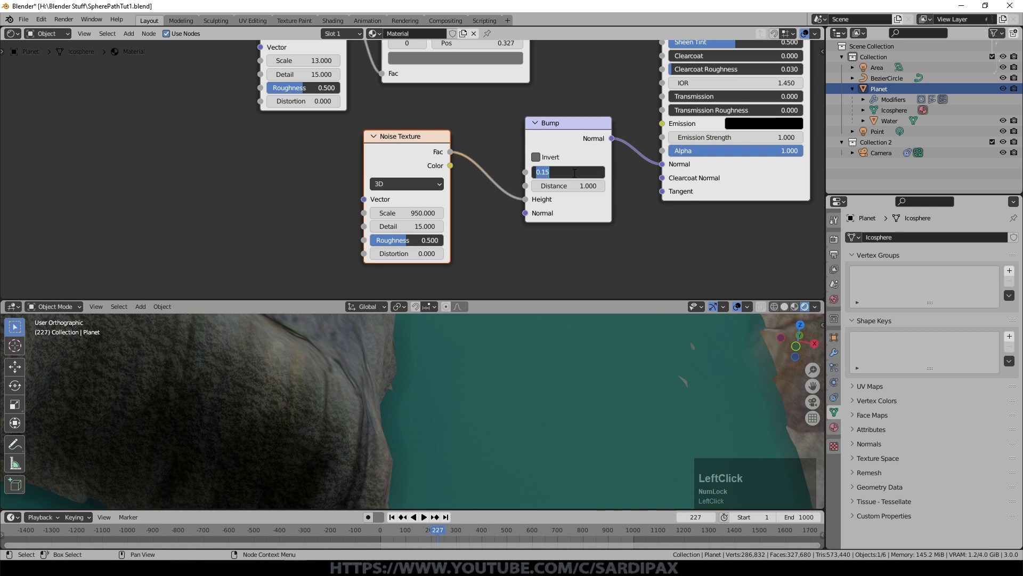
type(".0")
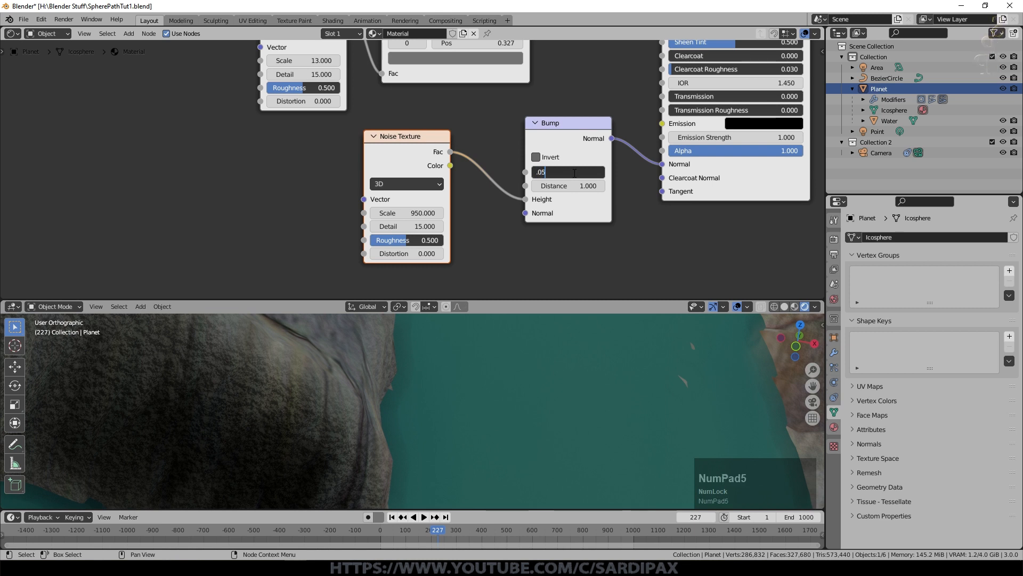
type("5")
key("Return")
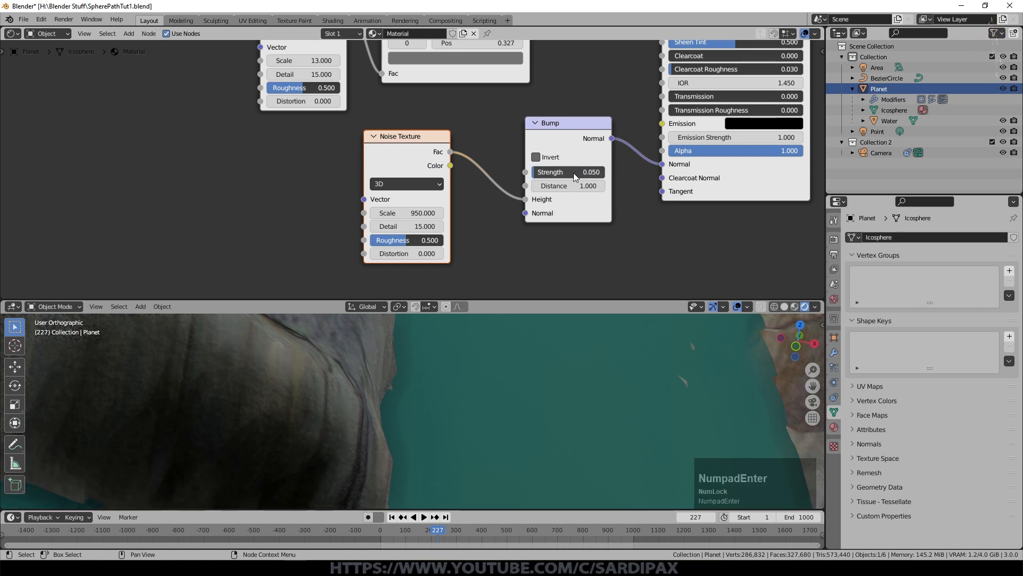
Step: Set the Bump node's Strength to 0.1
left_click(573, 172)
type(".1")
key("Return")
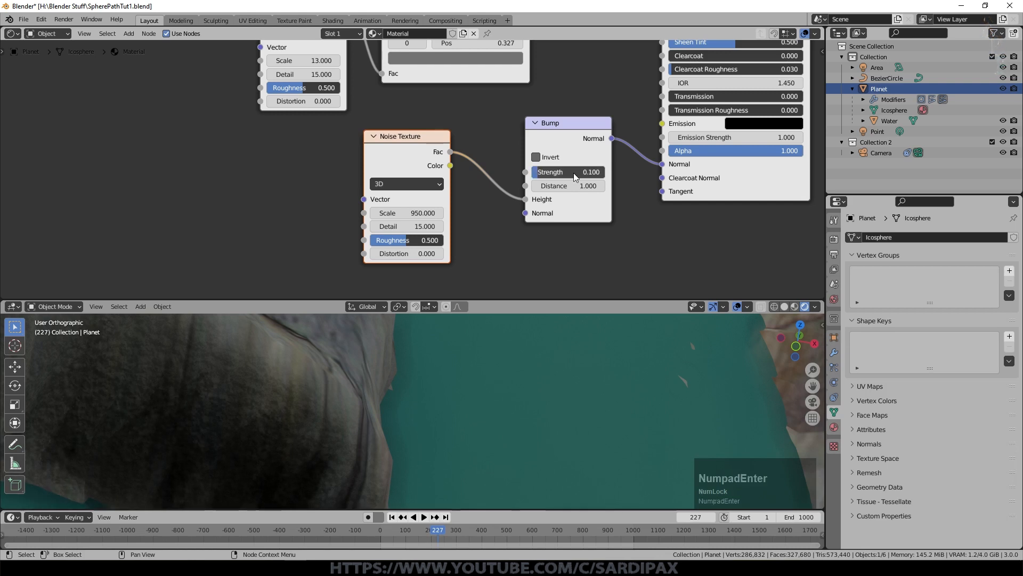
Step: Connect the Texture Coordinate's Object output to the Vector input of the Noise Texture that feeds the Bump node
middle_click_drag(583, 423, 533, 406)
scroll(283, 100, "down", 4)
scroll(250, 100, "up", 2)
left_click_drag(230, 99, 402, 240)
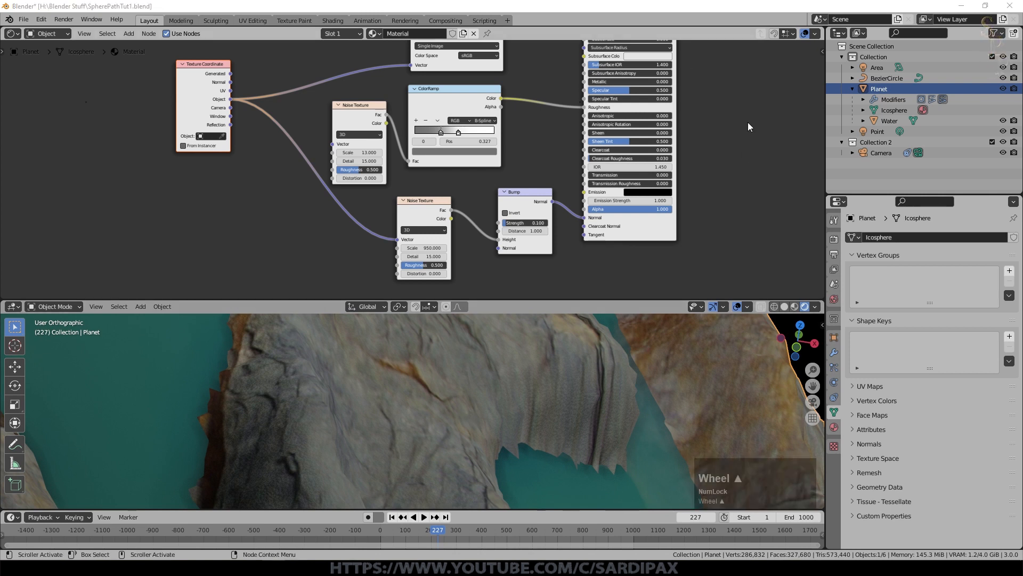
Step: Place a copy of the Noise Texture between the Principled BSDF and Material Output, with its Scale set to 125
middle_click_drag(709, 145, 504, 250)
scroll(597, 161, "up", 4)
left_click_drag(519, 74, 534, 60)
left_click_drag(534, 60, 645, 83)
key("shift+d")
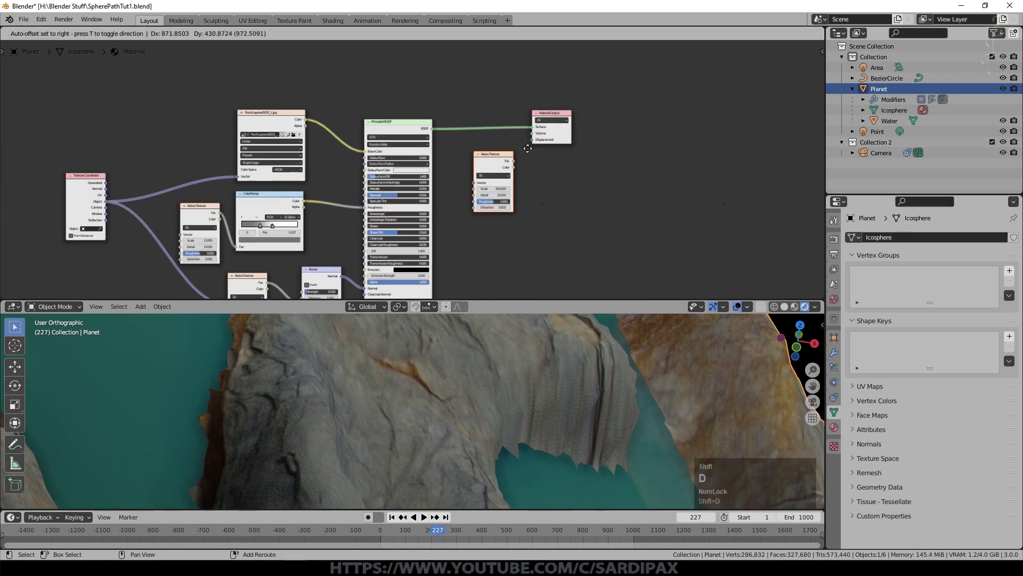
left_click(509, 148)
scroll(609, 188, "up", 5)
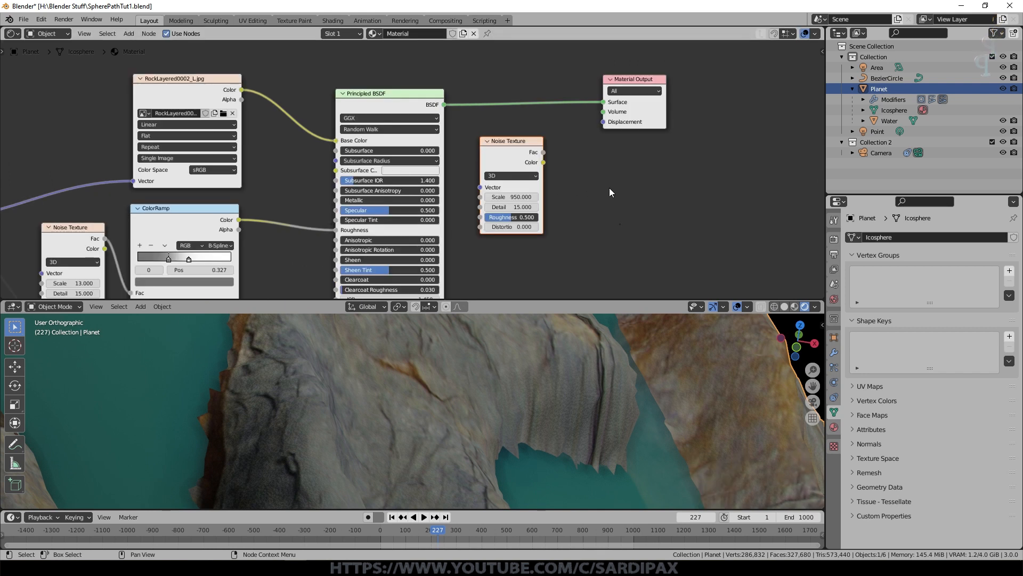
left_click(525, 196)
type("1")
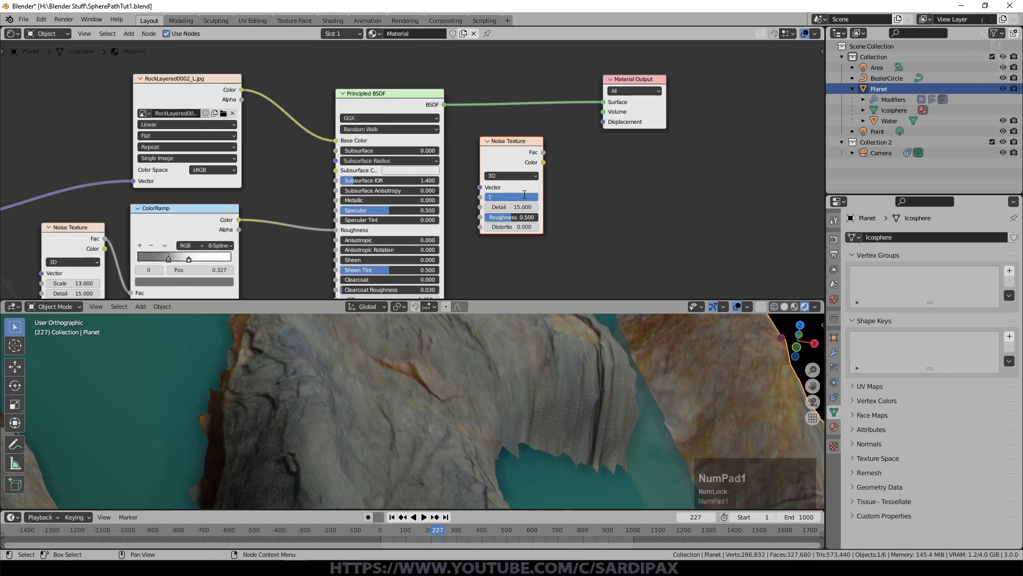
type("25")
Step: Add a Math node beside the new Noise Texture, set to Multiply with a second value of 0.01
left_click(129, 33)
mouse_move(149, 128)
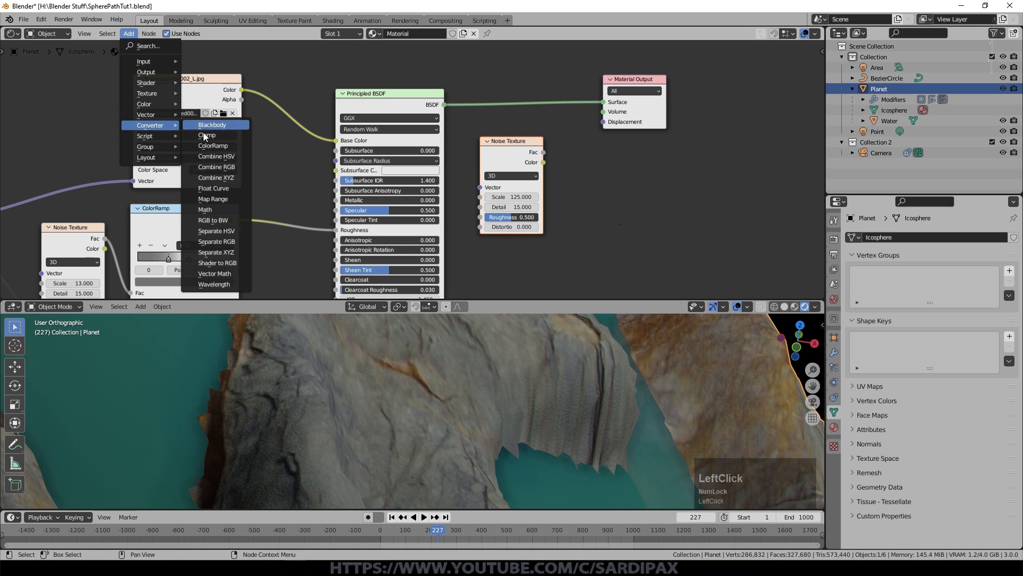
left_click(219, 207)
left_click(658, 144)
left_click(612, 182)
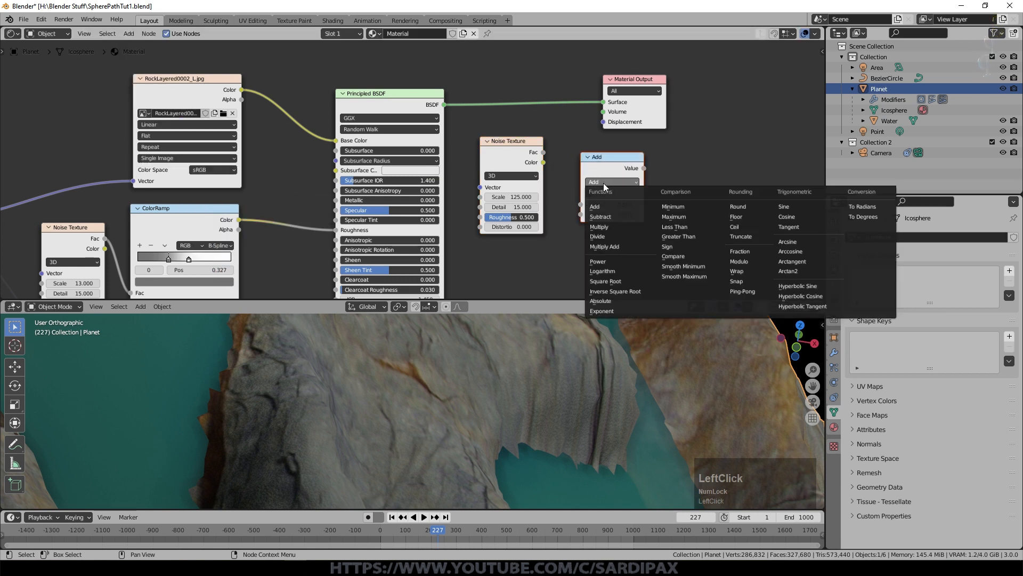
left_click(610, 226)
left_click(612, 213)
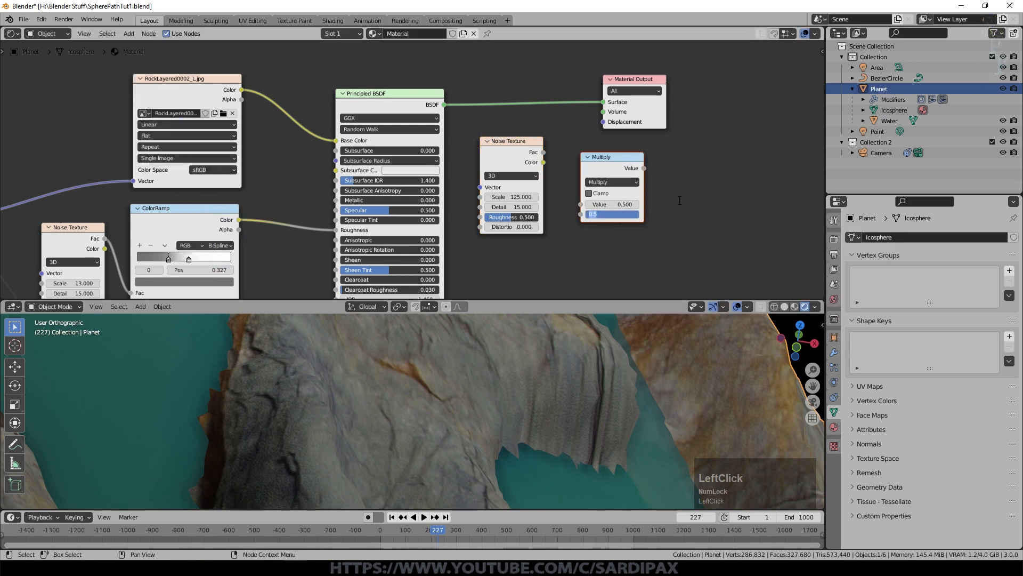
type("0.01")
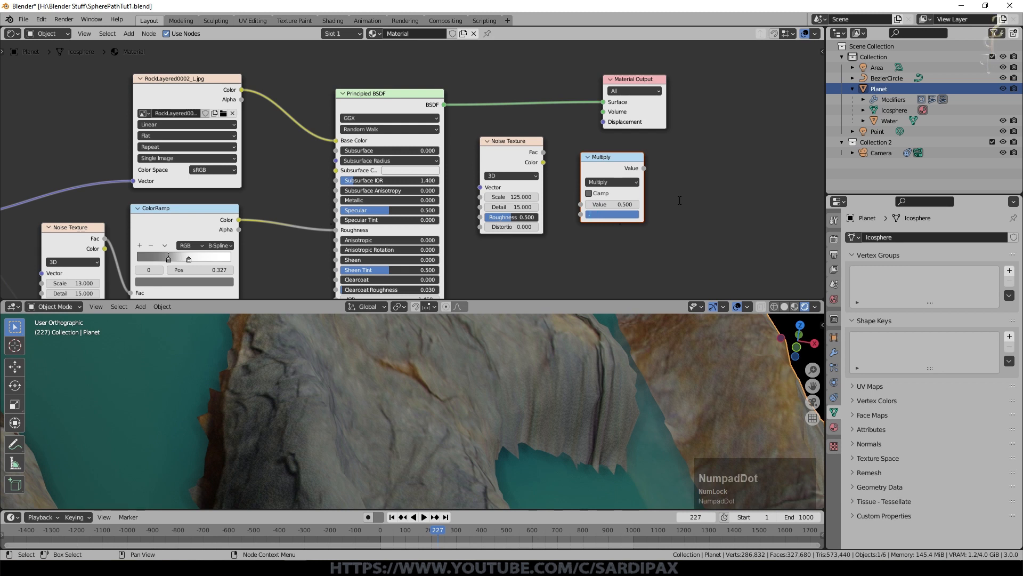
key("KP_Enter")
Step: Space out the nodes and link the new noise's Fac through the Multiply node to the Material Output's Displacement
left_click_drag(642, 79, 730, 54)
left_click_drag(510, 151, 494, 141)
left_click_drag(597, 164, 577, 108)
left_click_drag(526, 151, 562, 159)
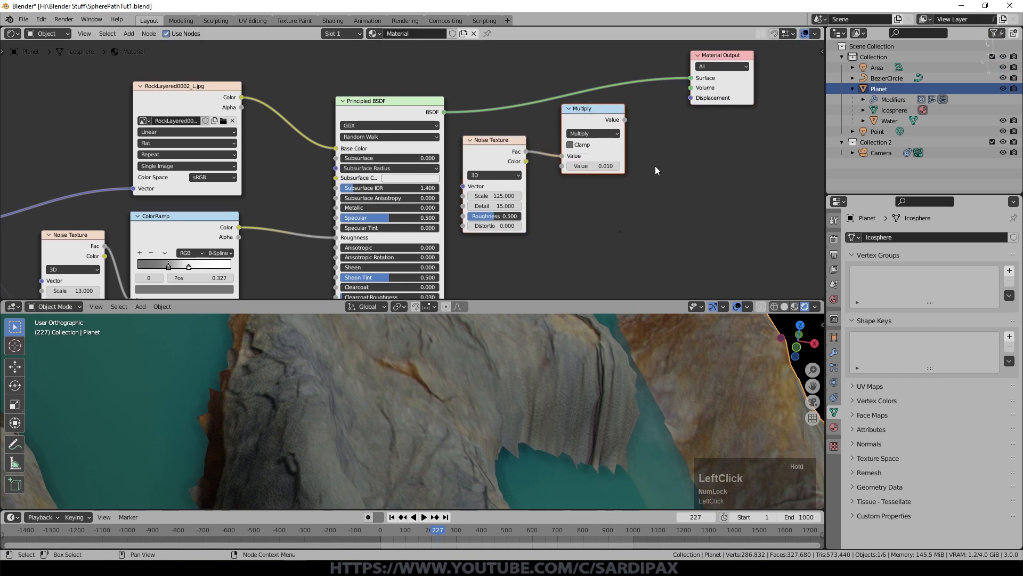
left_click_drag(625, 120, 694, 98)
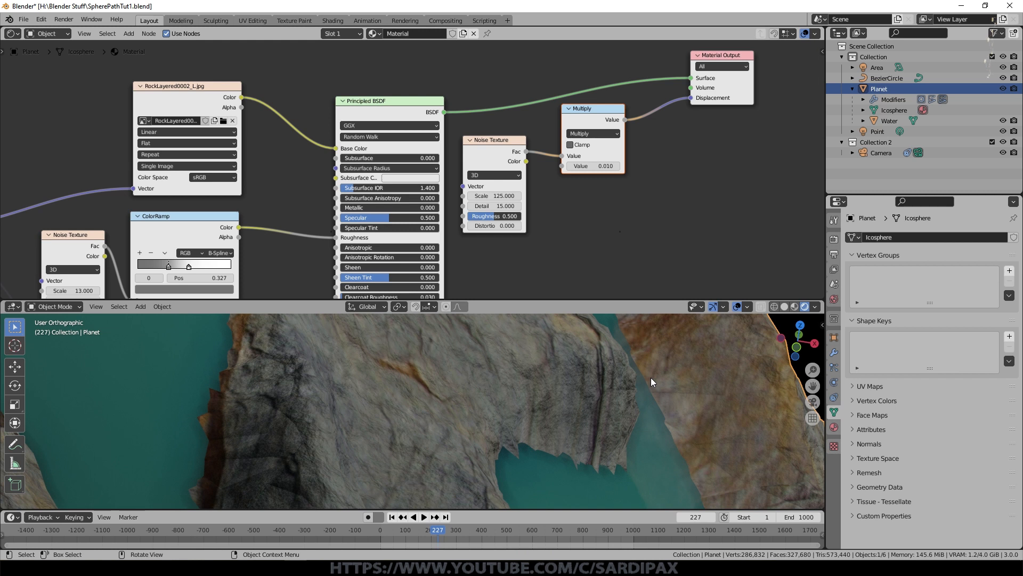
Step: Inspect the displaced terrain through the camera with overlays hidden, stepping back a few frames from 227
middle_click_drag(611, 415, 614, 415)
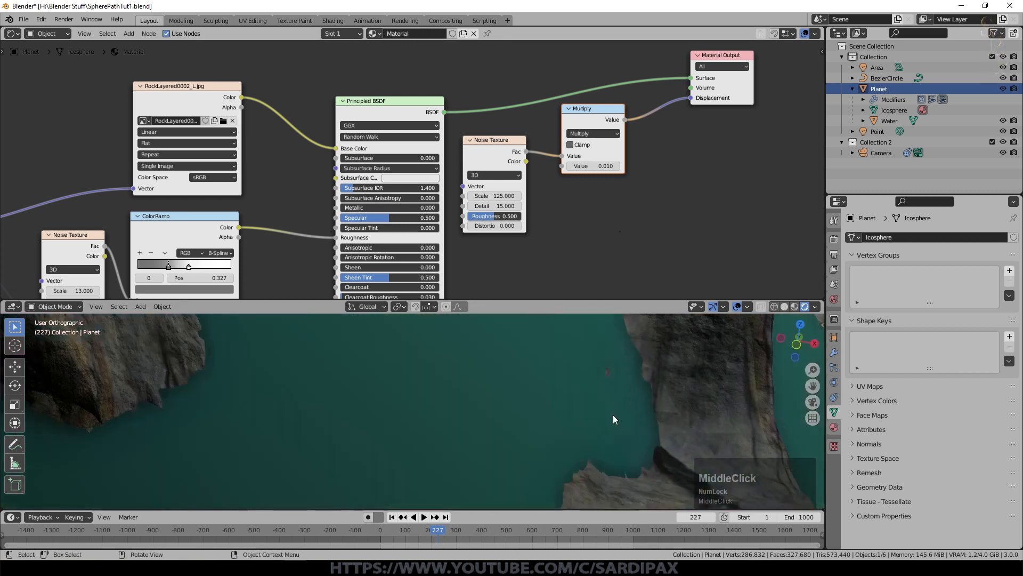
key("KP_0")
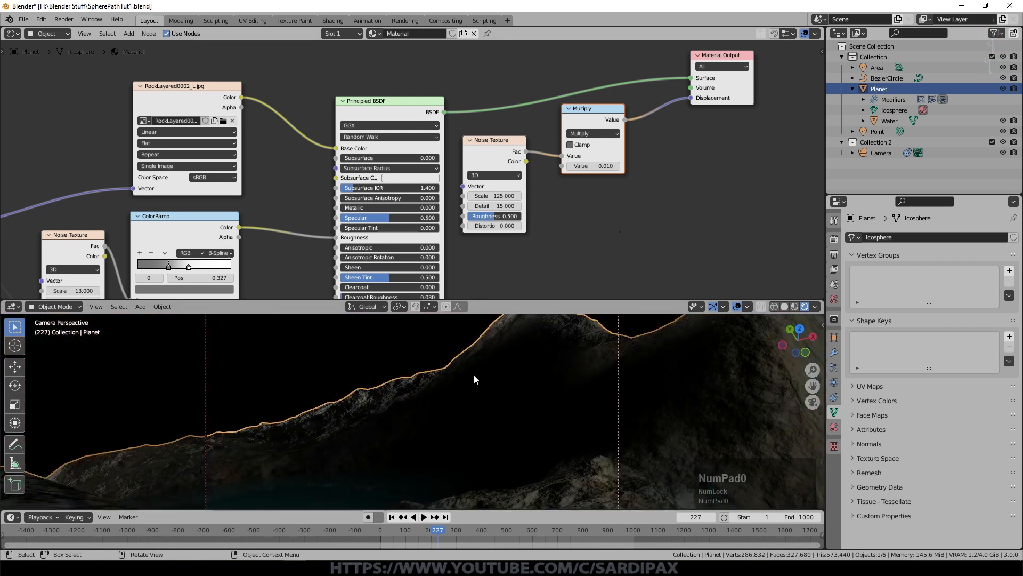
scroll(441, 377, "down", 3)
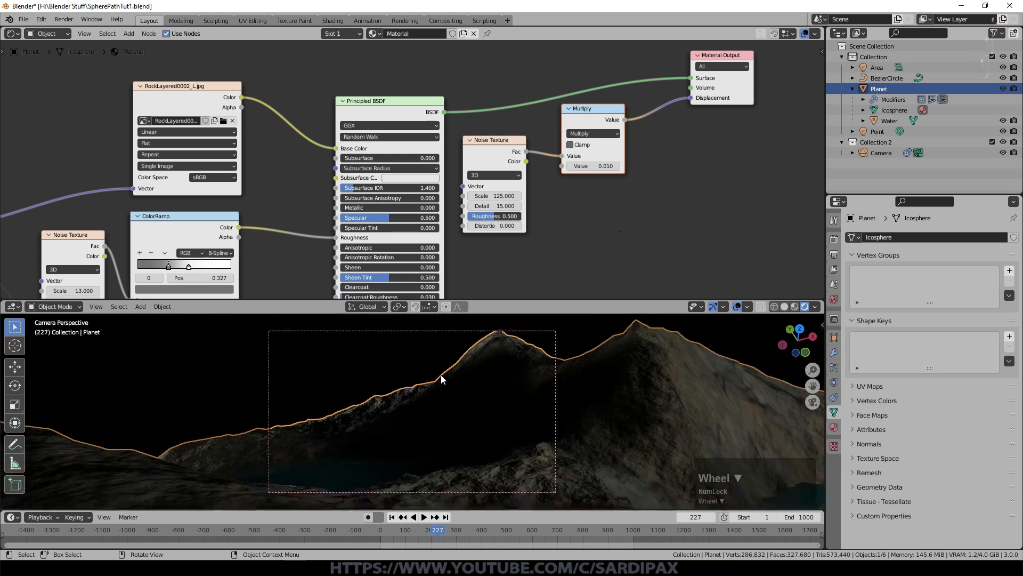
key("Left")
key("Left")
key("Left")
key("Left")
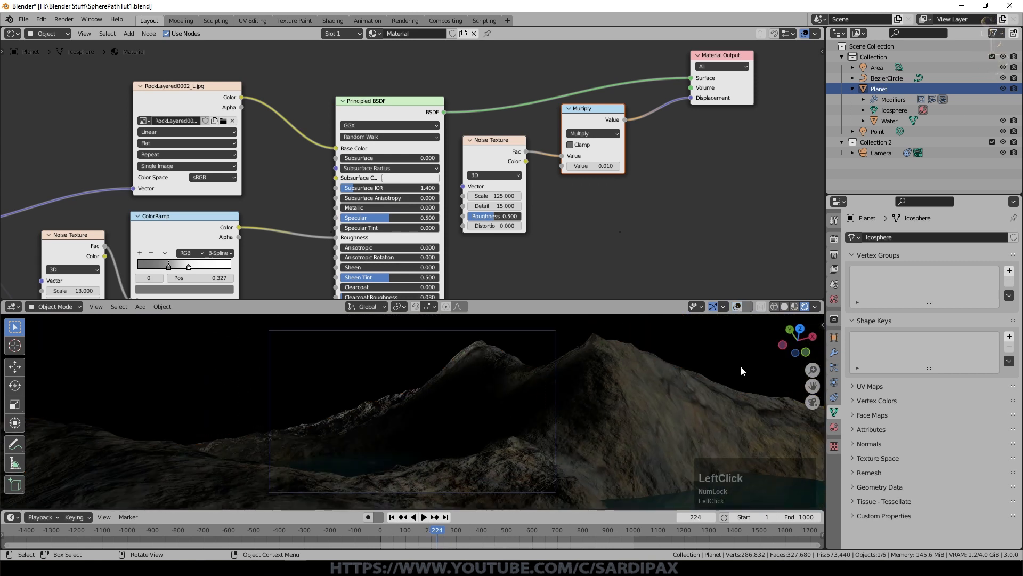
key("Left")
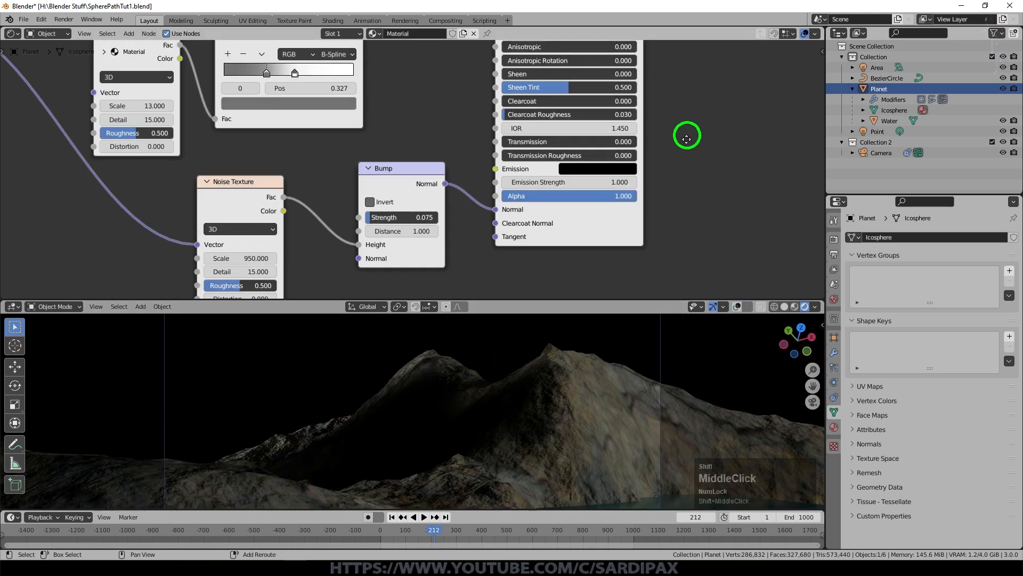
Step: Lower the Multiply node's value to 0.005 and move the ColorRamp's white stop to about 0.555
middle_click_drag(687, 137, 638, 244)
left_click_drag(249, 182, 279, 182)
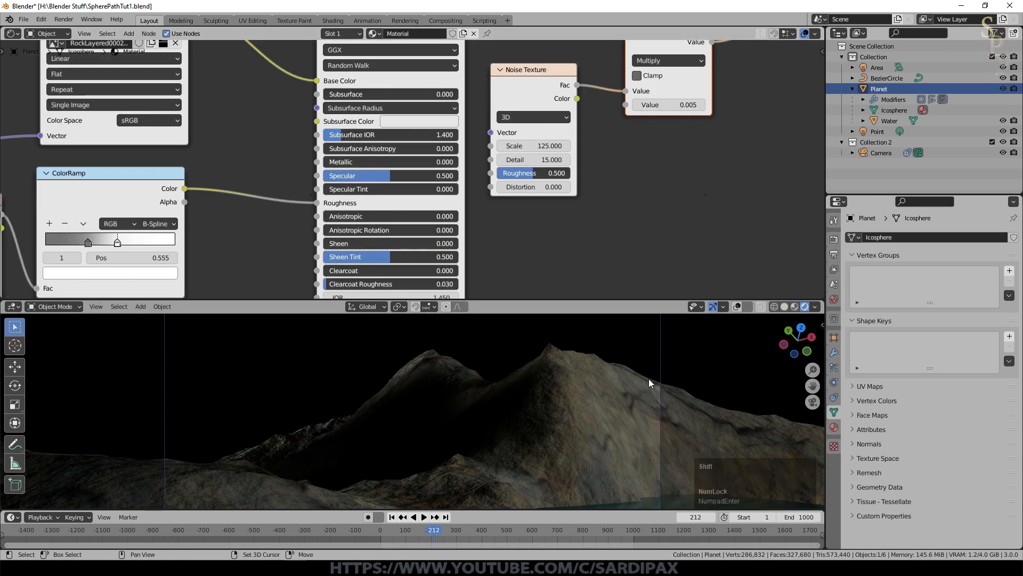
middle_click_drag(648, 378, 582, 336, "shift")
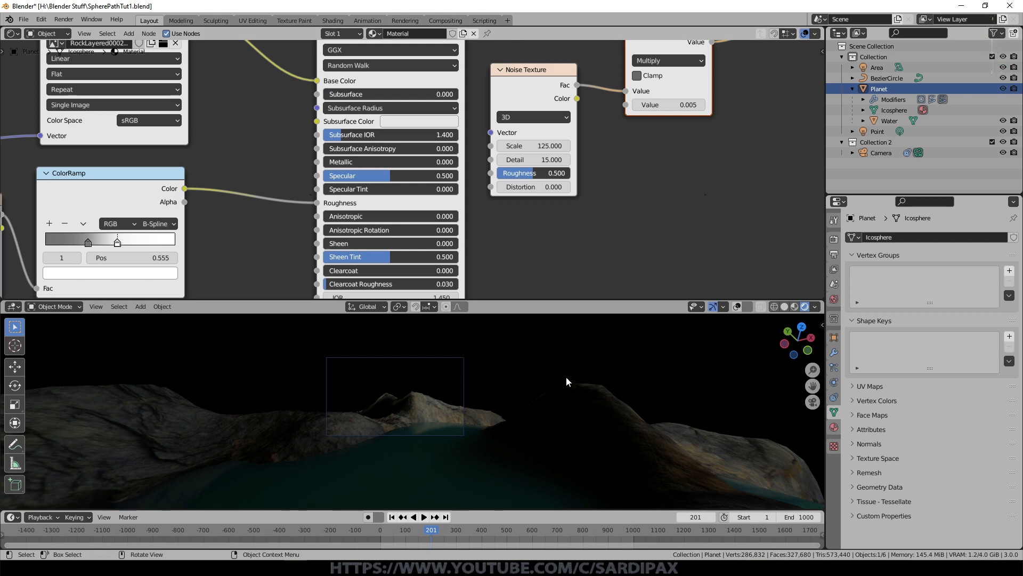
Step: Switch the node editor to the World shader and enable its nodes
left_click(63, 36)
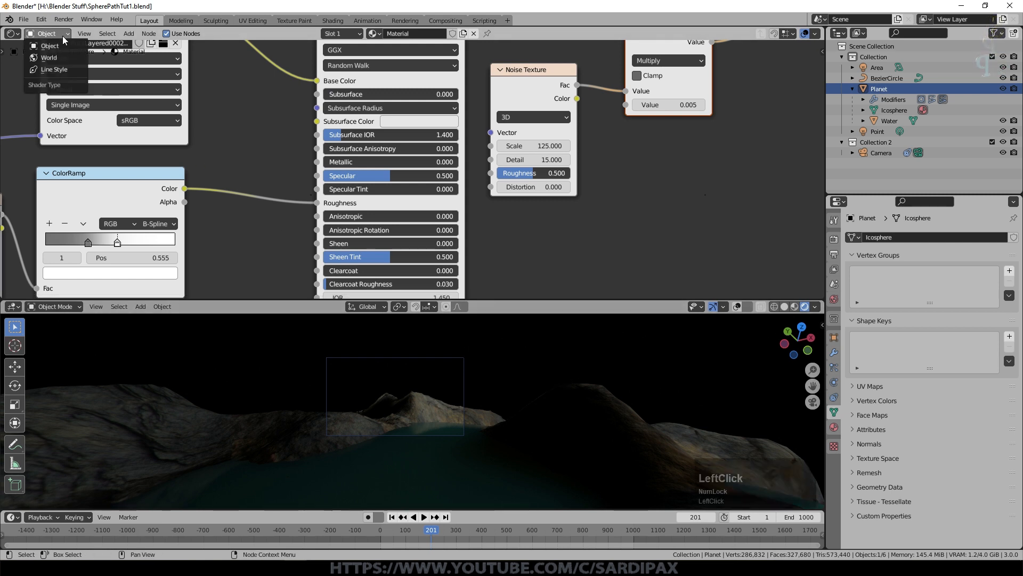
left_click(79, 57)
left_click(165, 33)
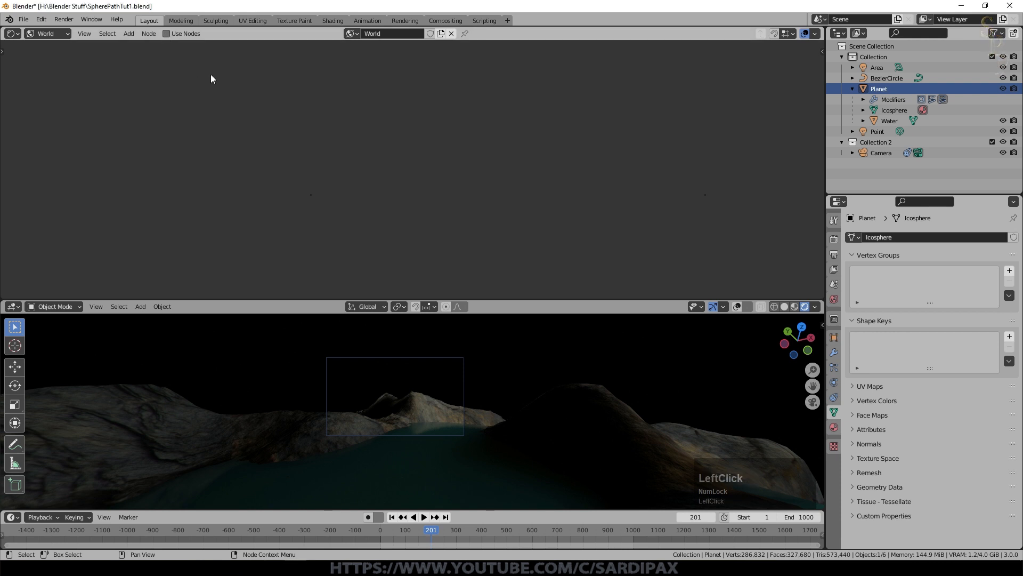
Step: Add a Mix color node, connect its Color output to the Background's Color, and set its Color1 to black
left_click(128, 34)
mouse_move(149, 99)
left_click(226, 160)
left_click(345, 92)
left_click_drag(437, 111, 500, 142)
left_click(406, 176)
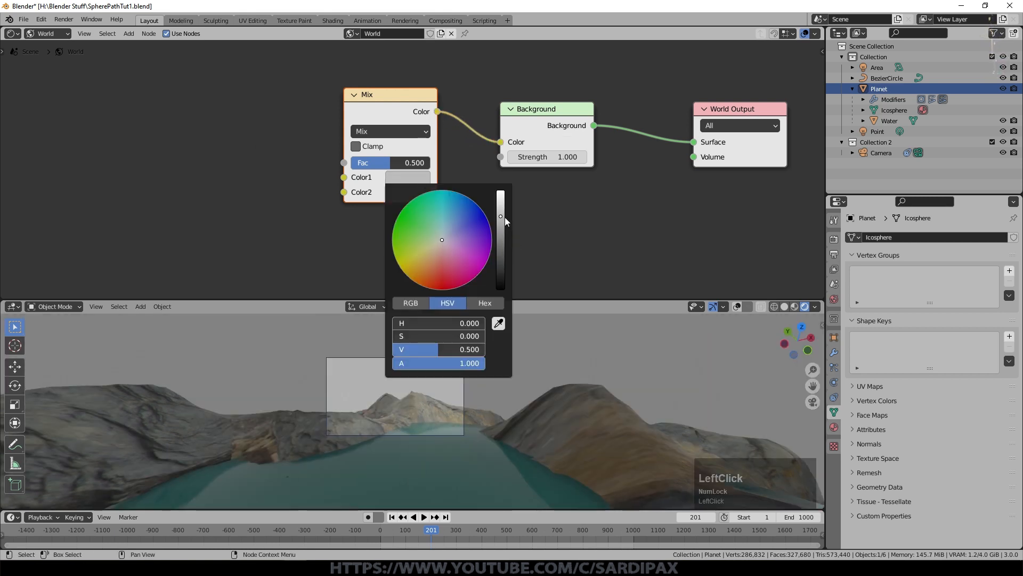
left_click_drag(502, 217, 485, 390)
Step: Add a Noise Texture node before the Mix node in the World shader
middle_click_drag(267, 154, 359, 170)
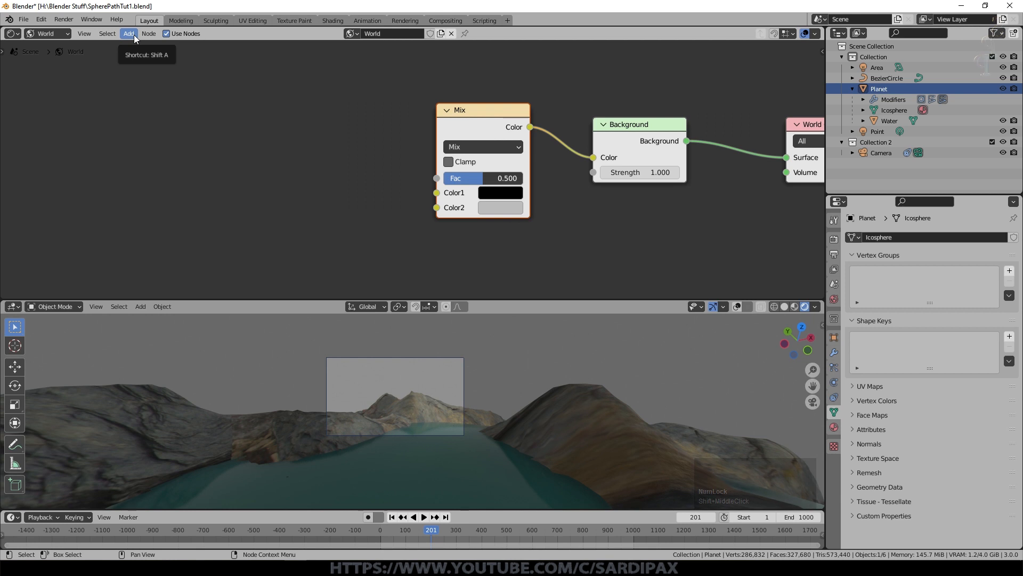
left_click(134, 34)
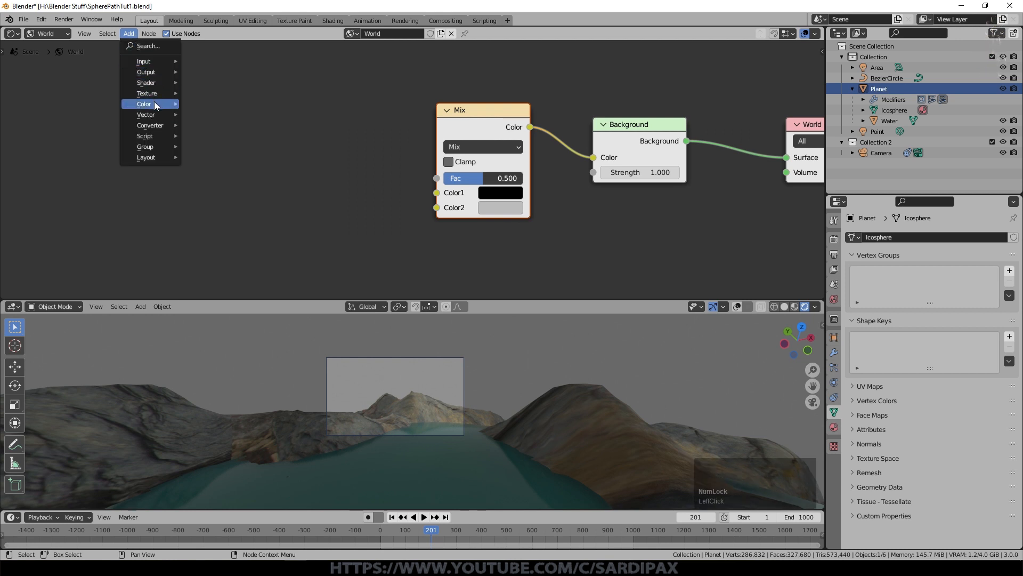
mouse_move(155, 81)
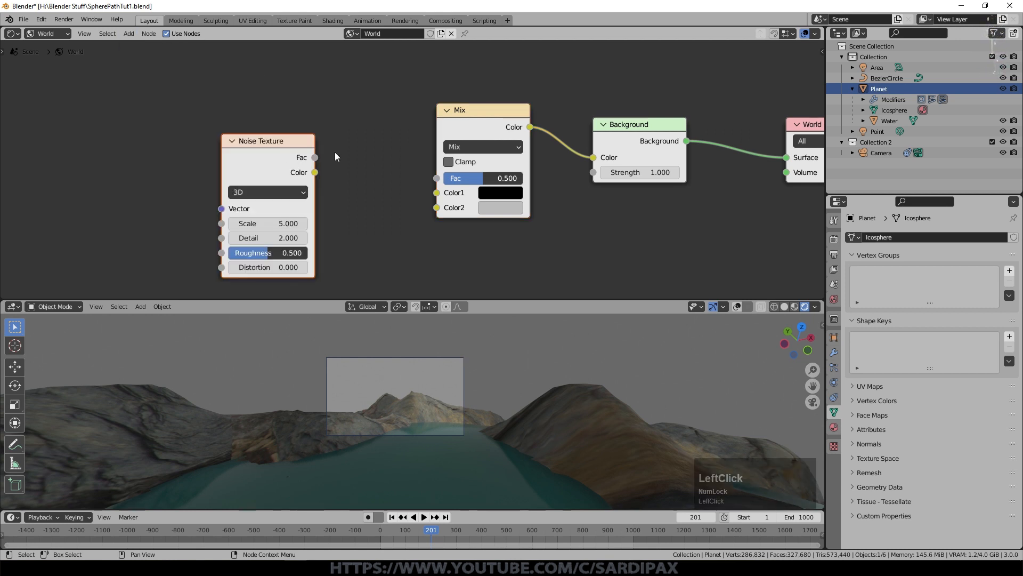
Step: Connect the Noise Texture's Color output to the Mix node's Color2 and raise the Mix factor to 1.000
left_click_drag(315, 172, 453, 213)
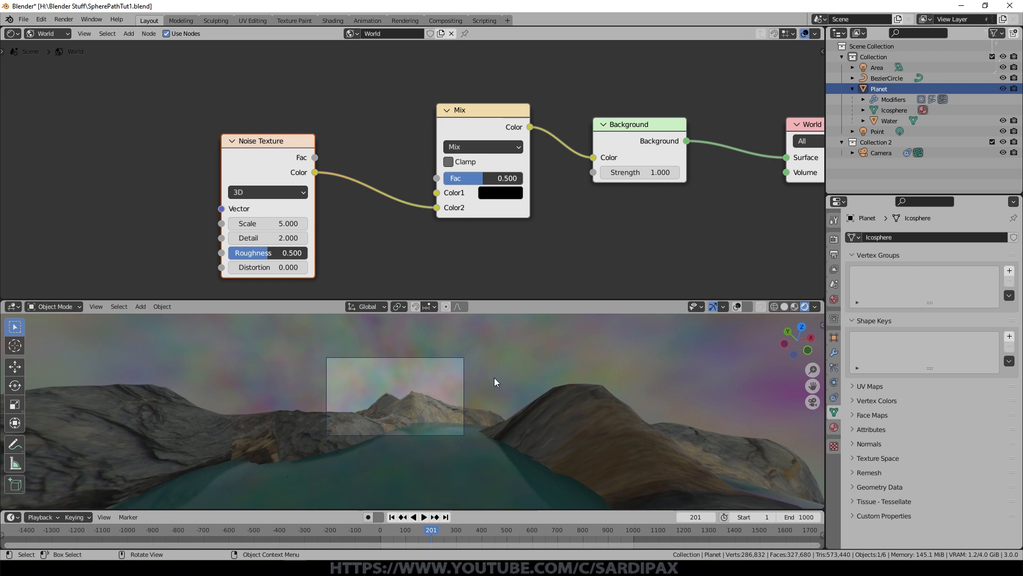
left_click_drag(477, 173, 654, 185)
Step: Set the Noise Texture's scale to 500 and its detail to 15
left_click(263, 223)
type("5")
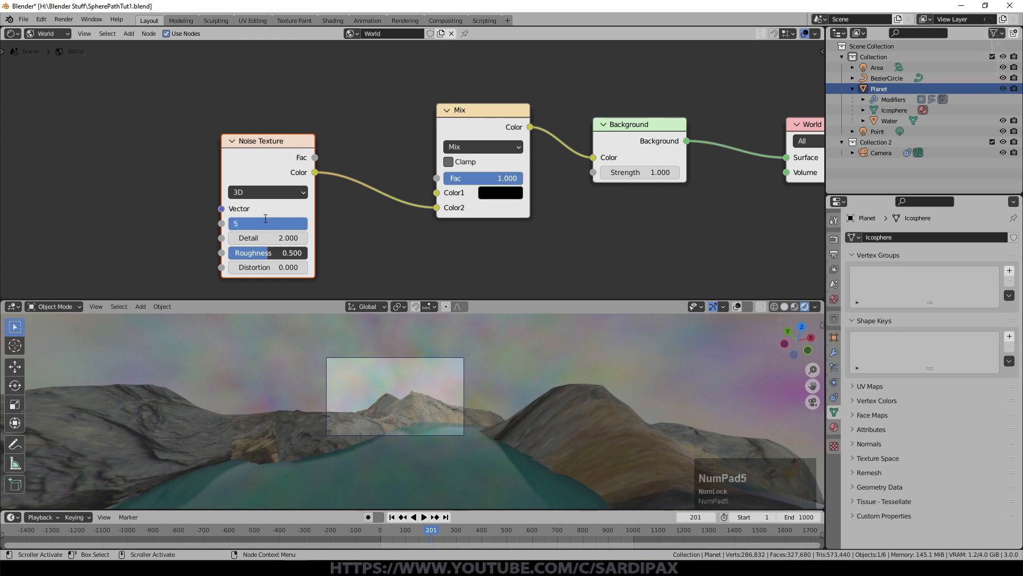
type("00")
key("Return")
scroll(595, 467, "up", 6)
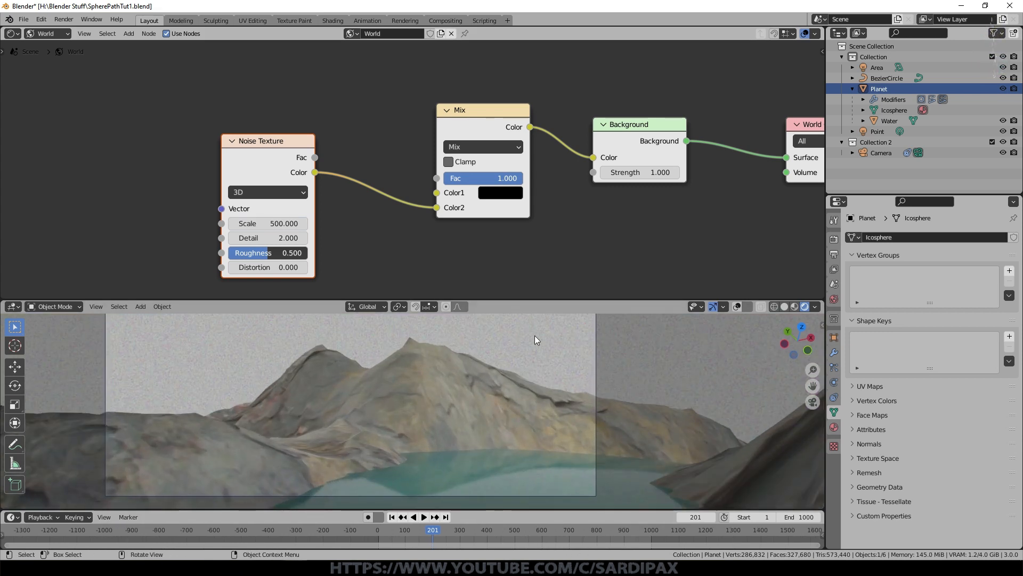
left_click_drag(288, 238, 500, 224)
middle_click_drag(616, 228, 605, 254)
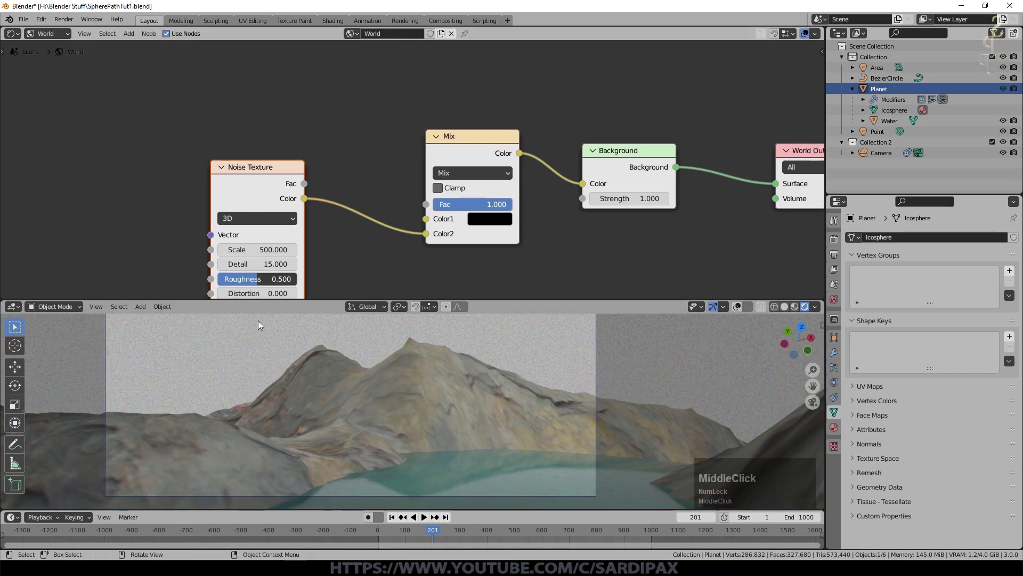
Step: Make room beside the Noise Texture, add a ColorRamp node above it, and connect the noise's Fac output to the ramp's Fac input
scroll(426, 262, "down", 4)
left_click_drag(294, 197, 190, 216)
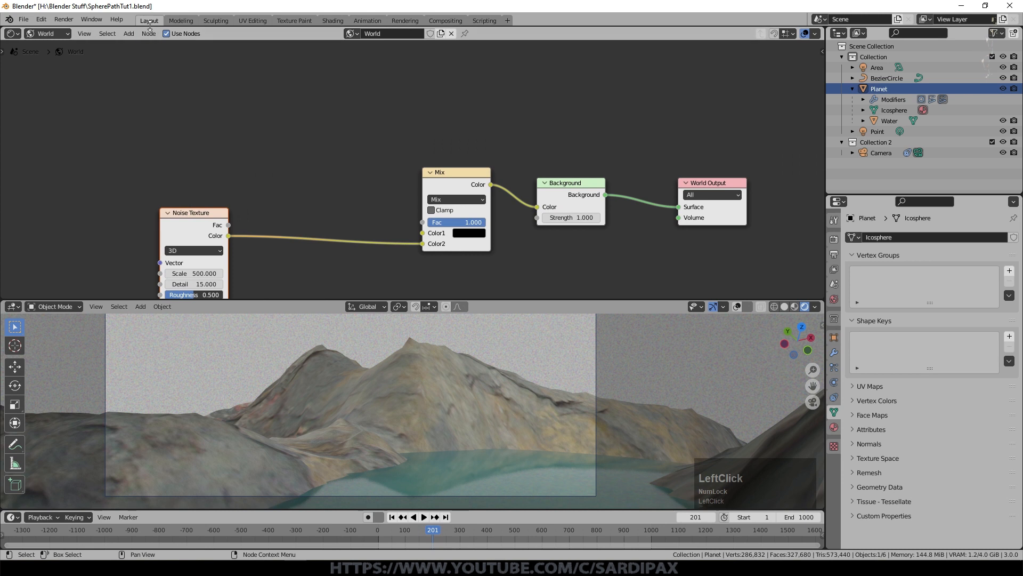
left_click(124, 33)
mouse_move(155, 126)
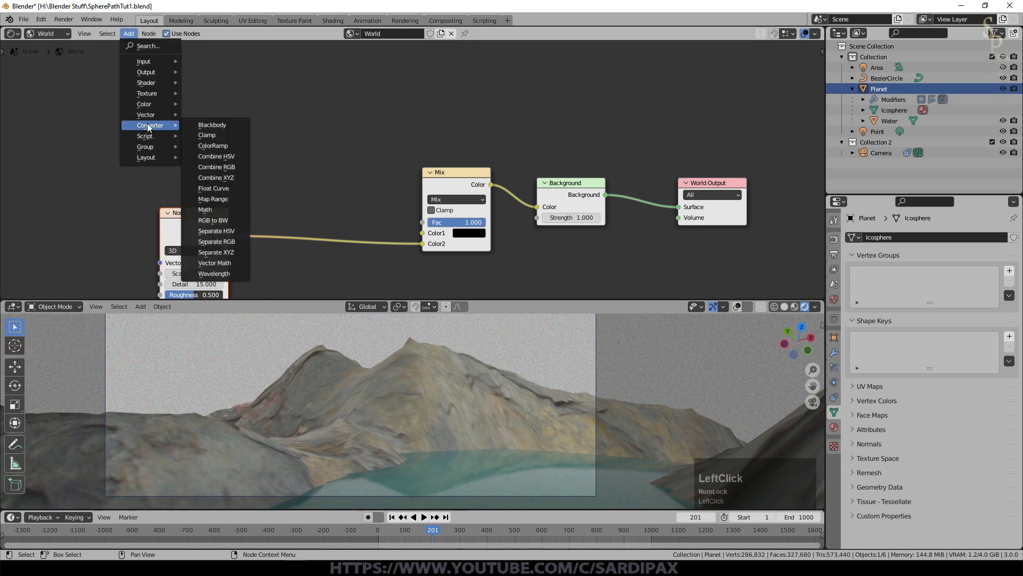
left_click(224, 146)
left_click(265, 129)
left_click_drag(231, 225, 268, 180)
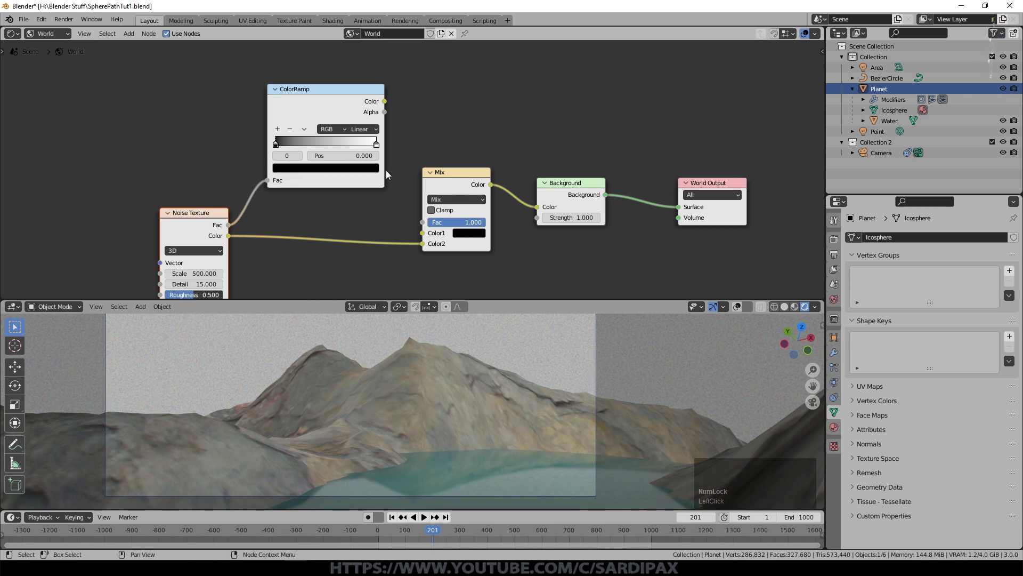
Step: Place the ColorRamp's white stop at 0.841 with the black stop just before it, and set the interpolation to Cardinal
scroll(386, 170, "up", 3)
left_click_drag(151, 172, 286, 174)
left_click(293, 175)
left_click(295, 147)
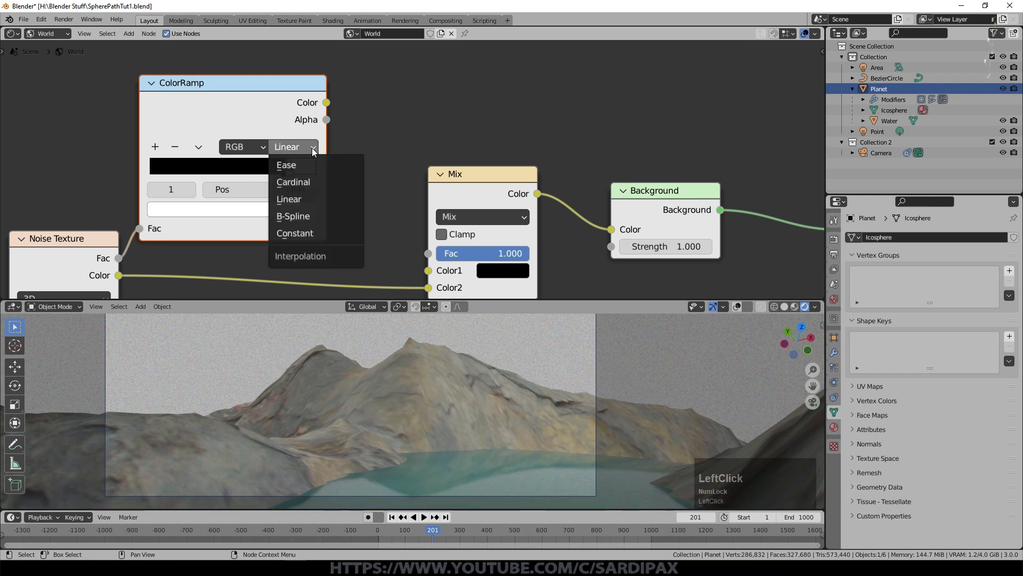
left_click(343, 178)
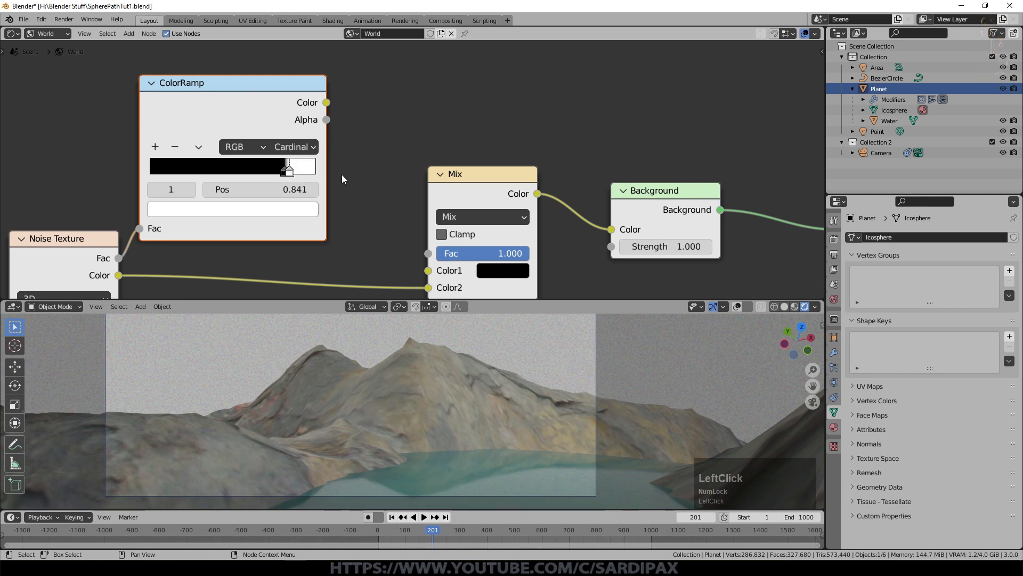
Step: Connect the ColorRamp's Color output to the Mix node's Fac and set the Background strength to 10
left_click_drag(326, 103, 445, 255)
left_click(687, 245)
type("10")
key("Return")
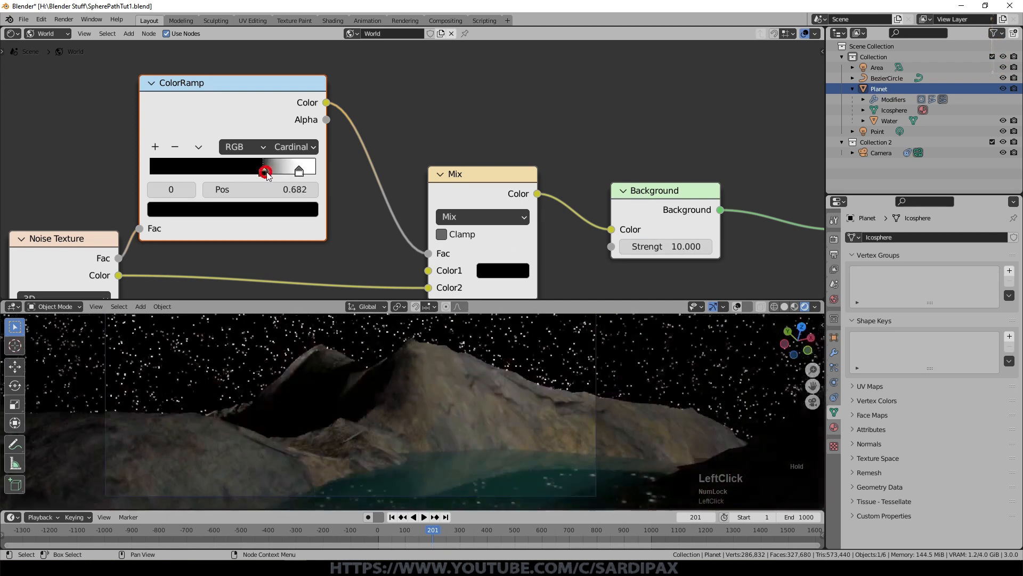
Step: Move the ColorRamp's black stop back to about 0.745 and check the stars in the camera view
left_click_drag(265, 171, 224, 170)
scroll(397, 352, "down", 2)
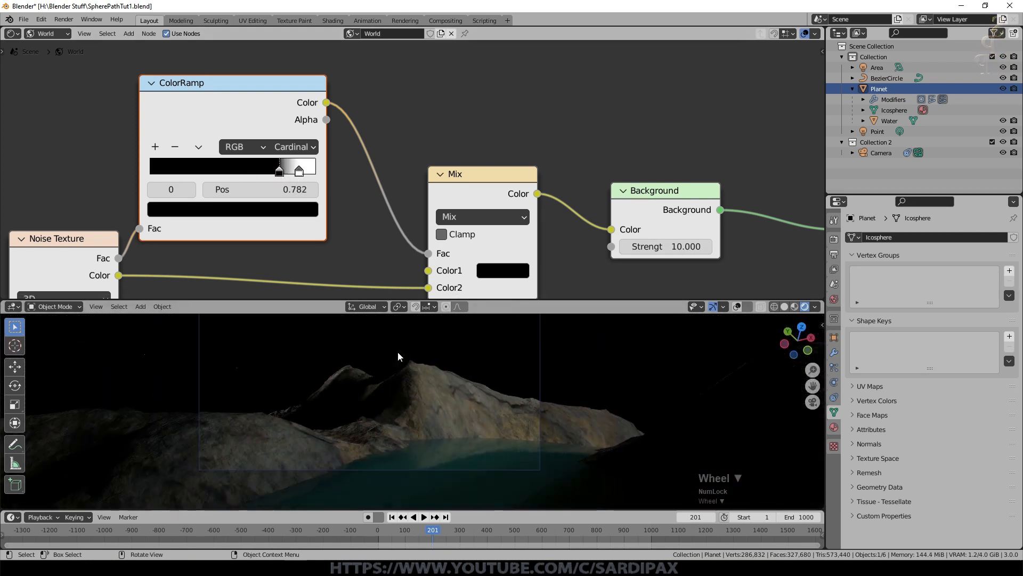
scroll(397, 351, "down", 2)
scroll(412, 169, "up", 3)
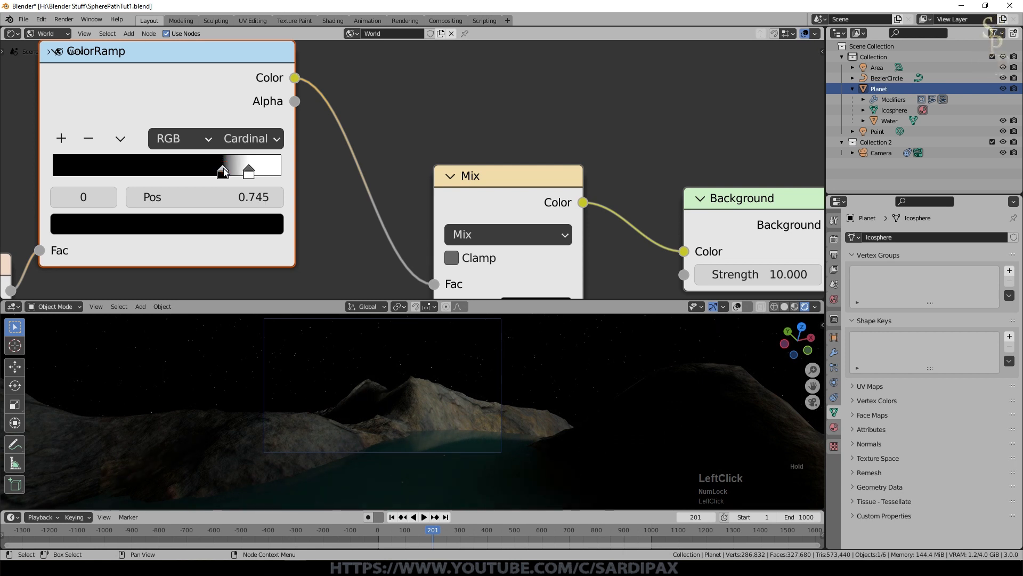
scroll(472, 357, "up", 2)
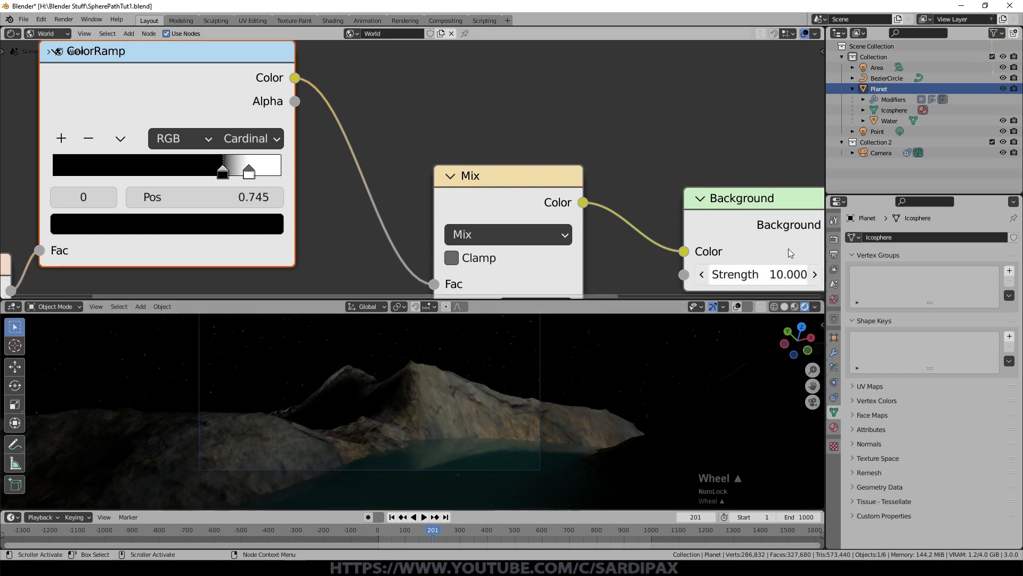
Step: Set the Background strength to 25 and move the ColorRamp's white stop closer to the black stop
left_click(777, 273)
type("25")
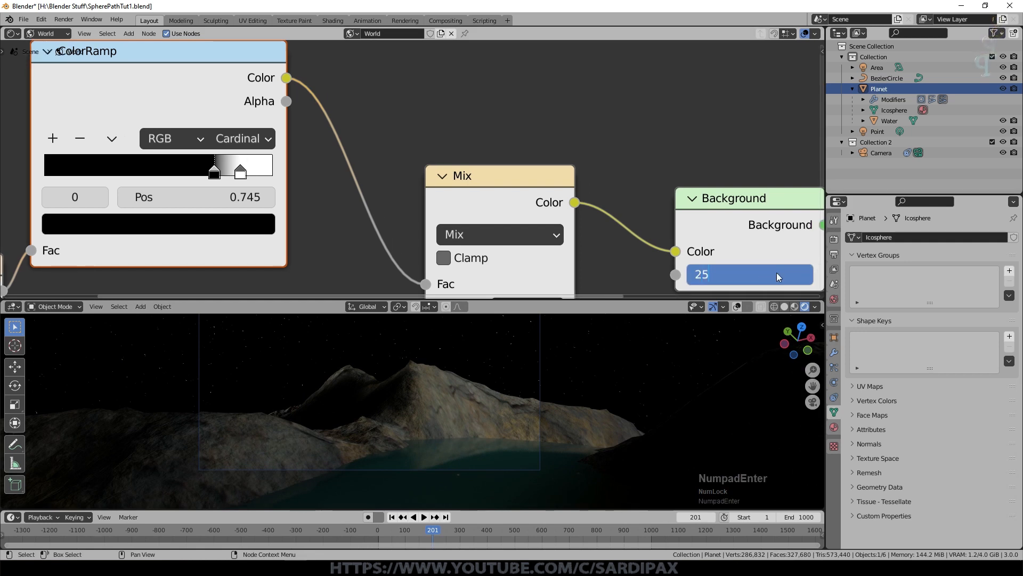
key("Return")
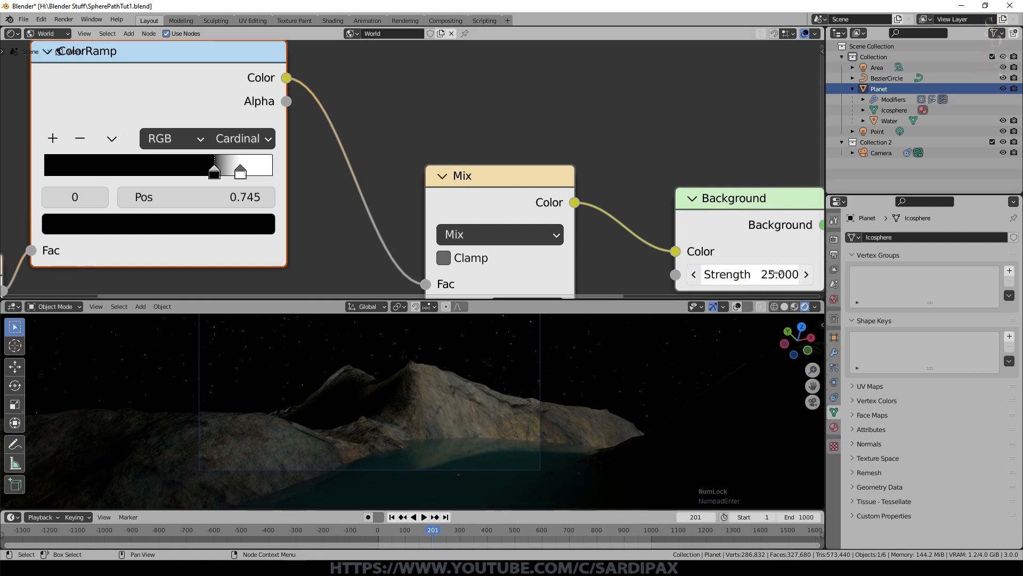
scroll(545, 386, "down", 1)
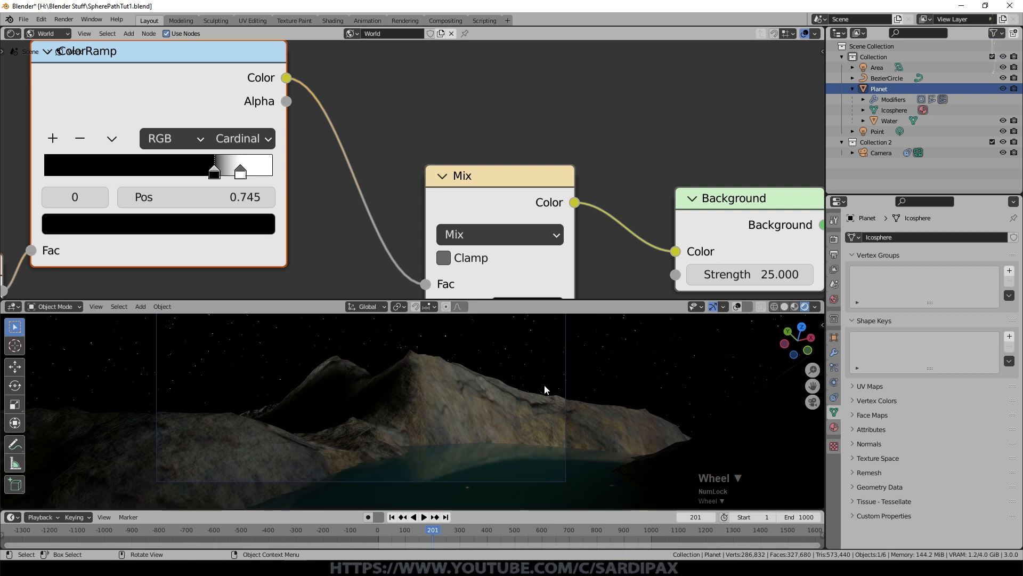
left_click(242, 172)
left_click_drag(242, 172, 218, 177)
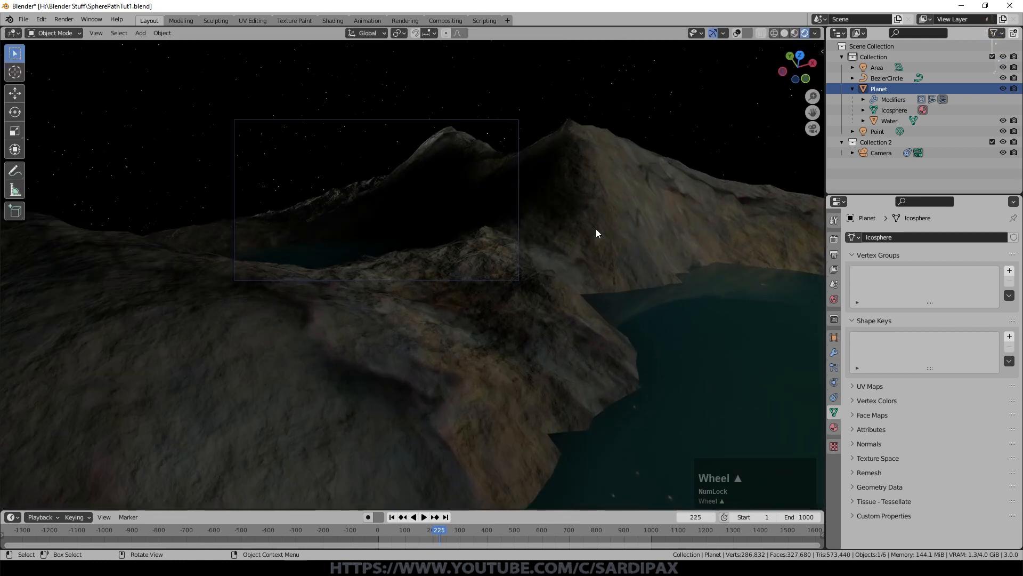
Step: Play the camera animation in the rendered view to check the starry sky over the terrain, and stop at frame 386
middle_click_drag(597, 233, 624, 331)
key("space")
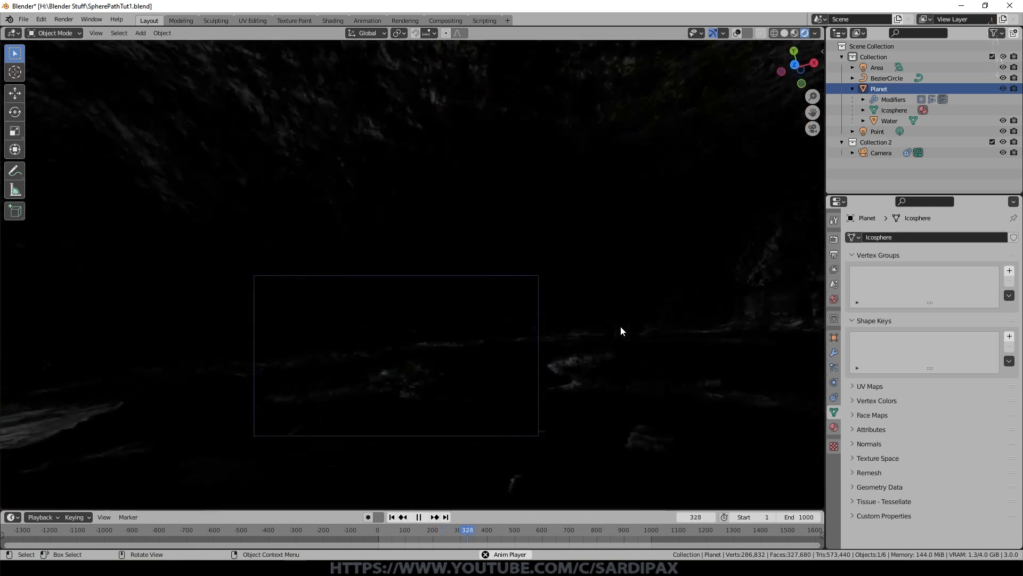
key("space")
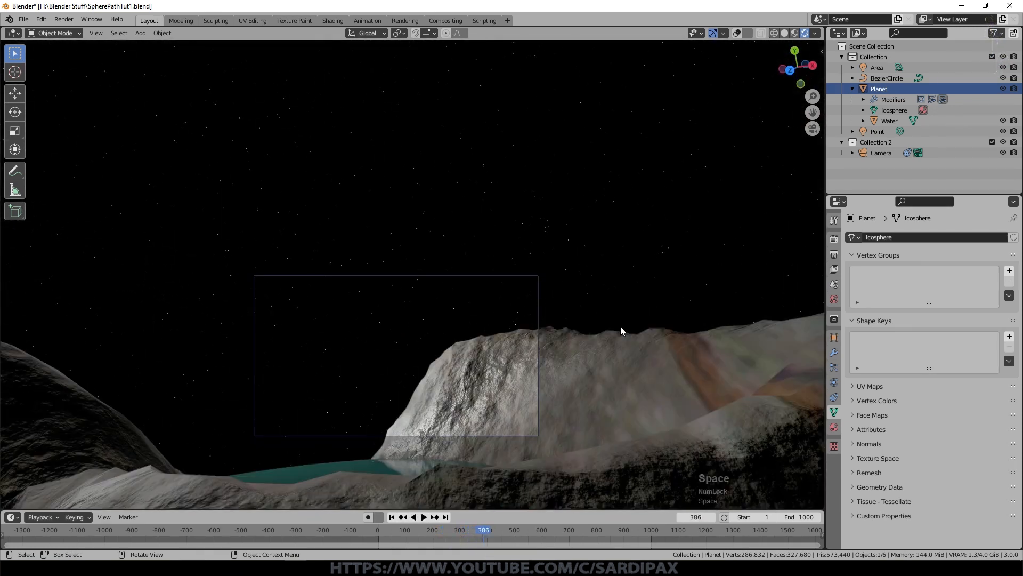